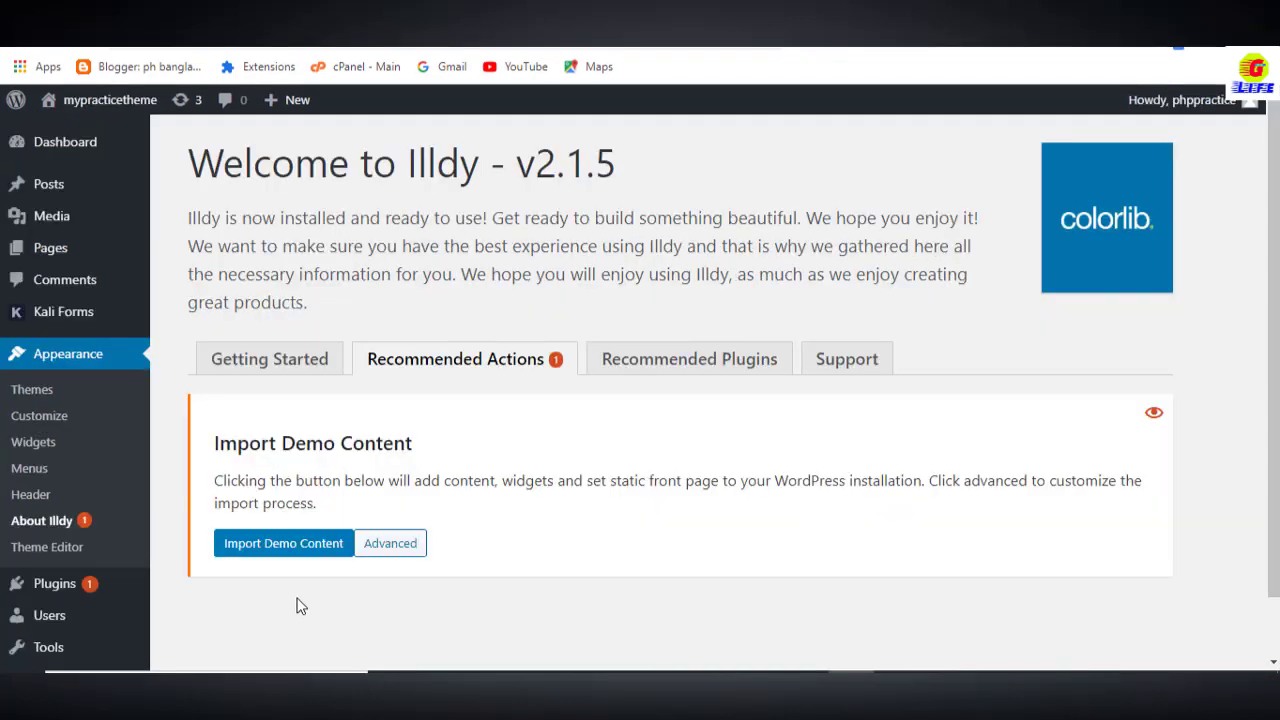
Import the Illdy demo content and open the live site in a separate browser tab.
{"action": "left_click", "coordinate": [289, 554]}
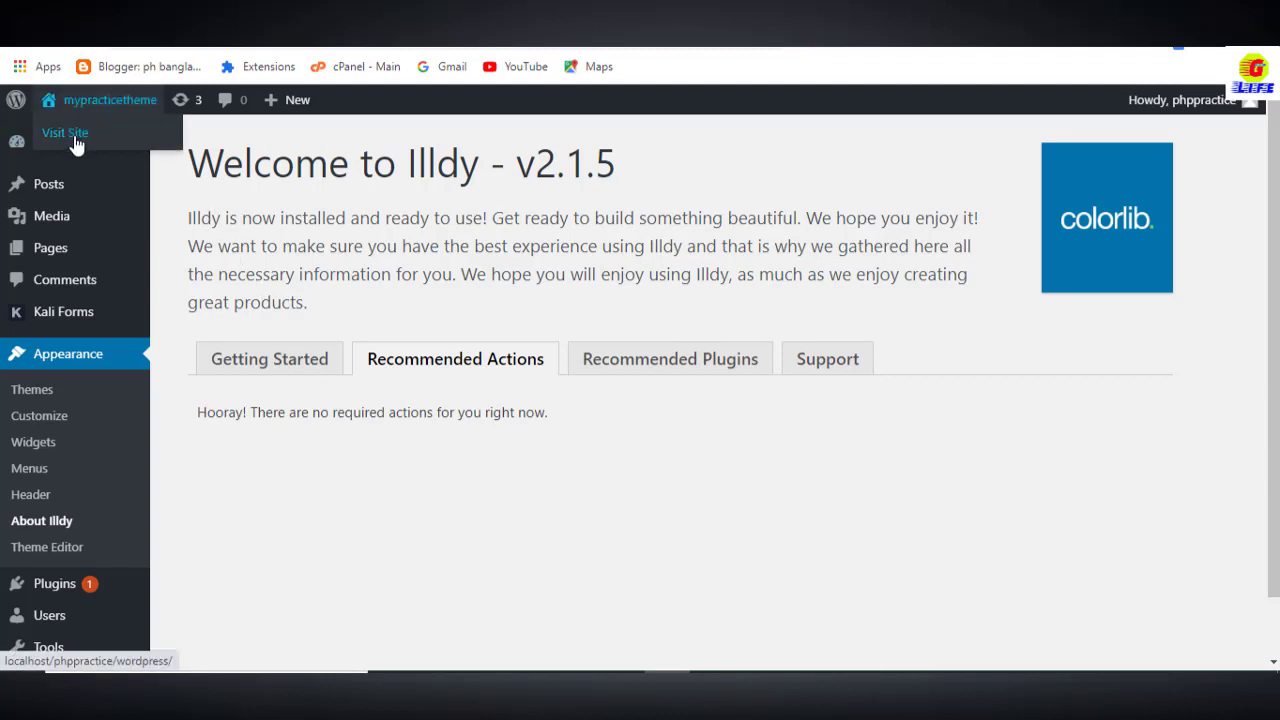
{"action": "right_click", "coordinate": [74, 140]}
{"action": "left_click", "coordinate": [136, 148]}
{"action": "key", "text": "ctrl+Tab"}
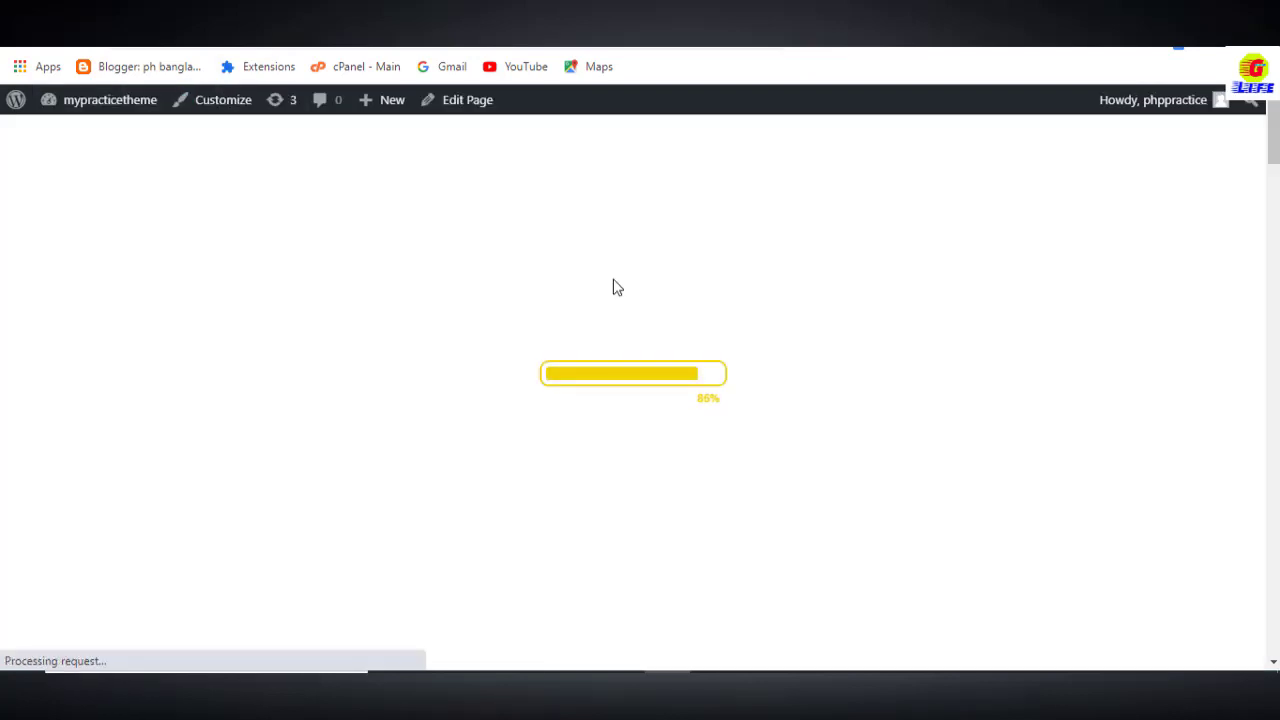
Examine the imported front page from the hero section through projects, testimonials, services and news down to the footer.
{"action": "scroll", "coordinate": [969, 400], "scroll_direction": "down", "scroll_amount": 5}
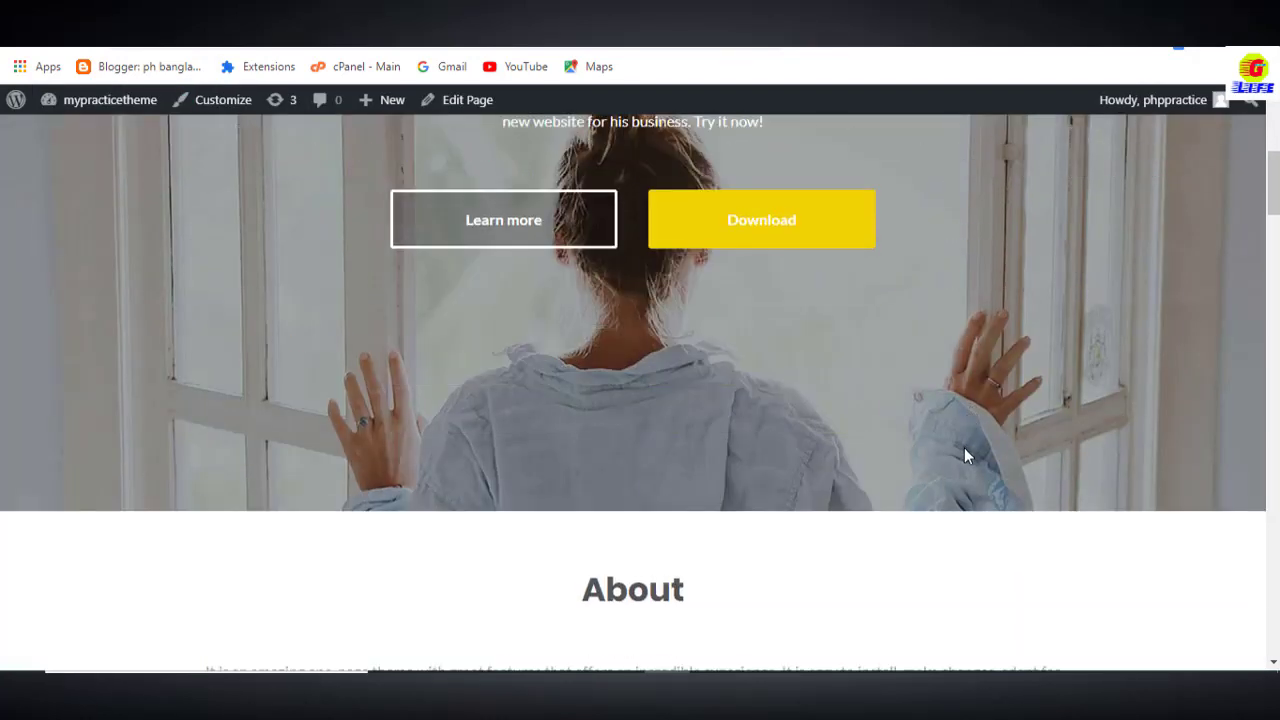
{"action": "scroll", "coordinate": [964, 447], "scroll_direction": "down", "scroll_amount": 9}
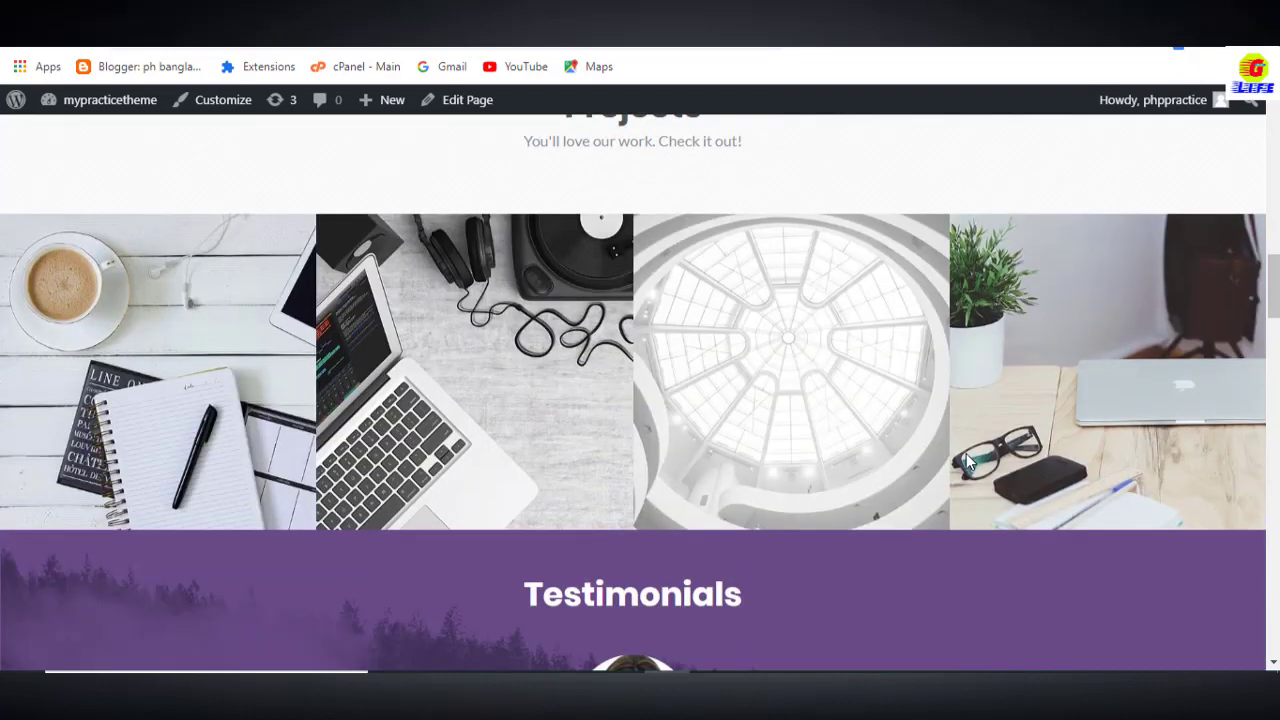
{"action": "scroll", "coordinate": [966, 459], "scroll_direction": "down", "scroll_amount": 8}
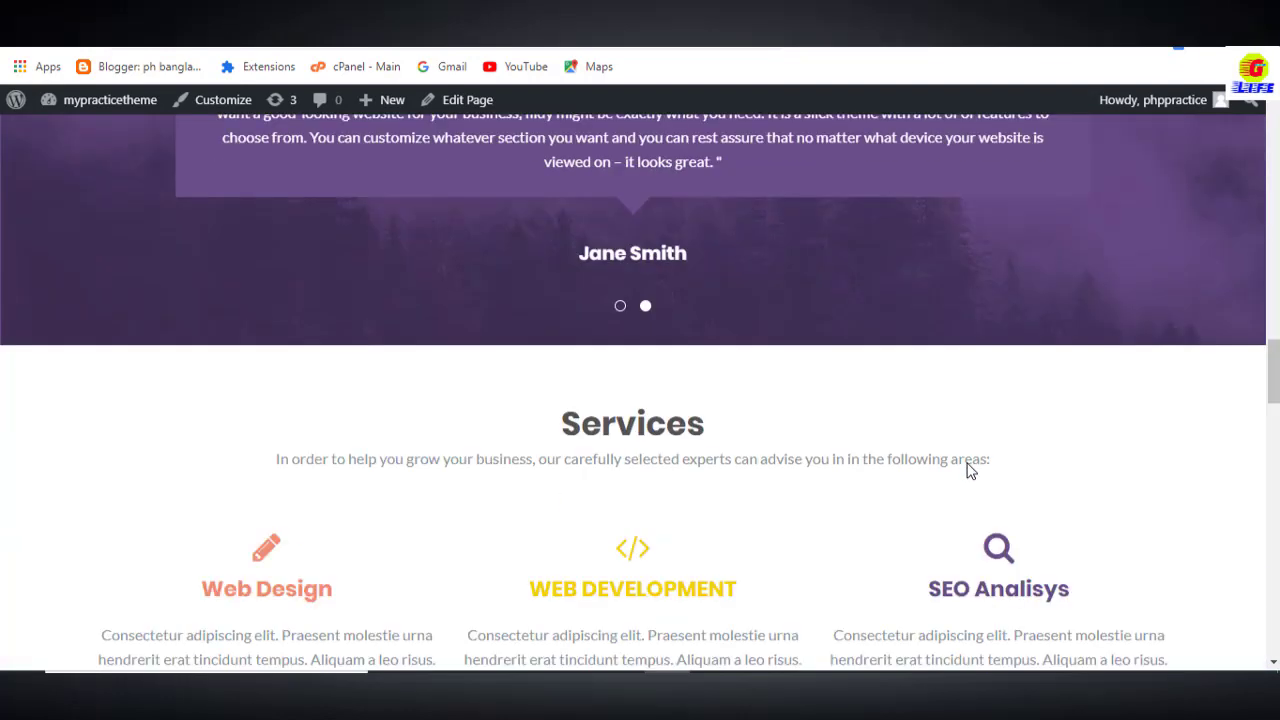
{"action": "scroll", "coordinate": [967, 470], "scroll_direction": "down", "scroll_amount": 3}
{"action": "scroll", "coordinate": [968, 472], "scroll_direction": "down", "scroll_amount": 5}
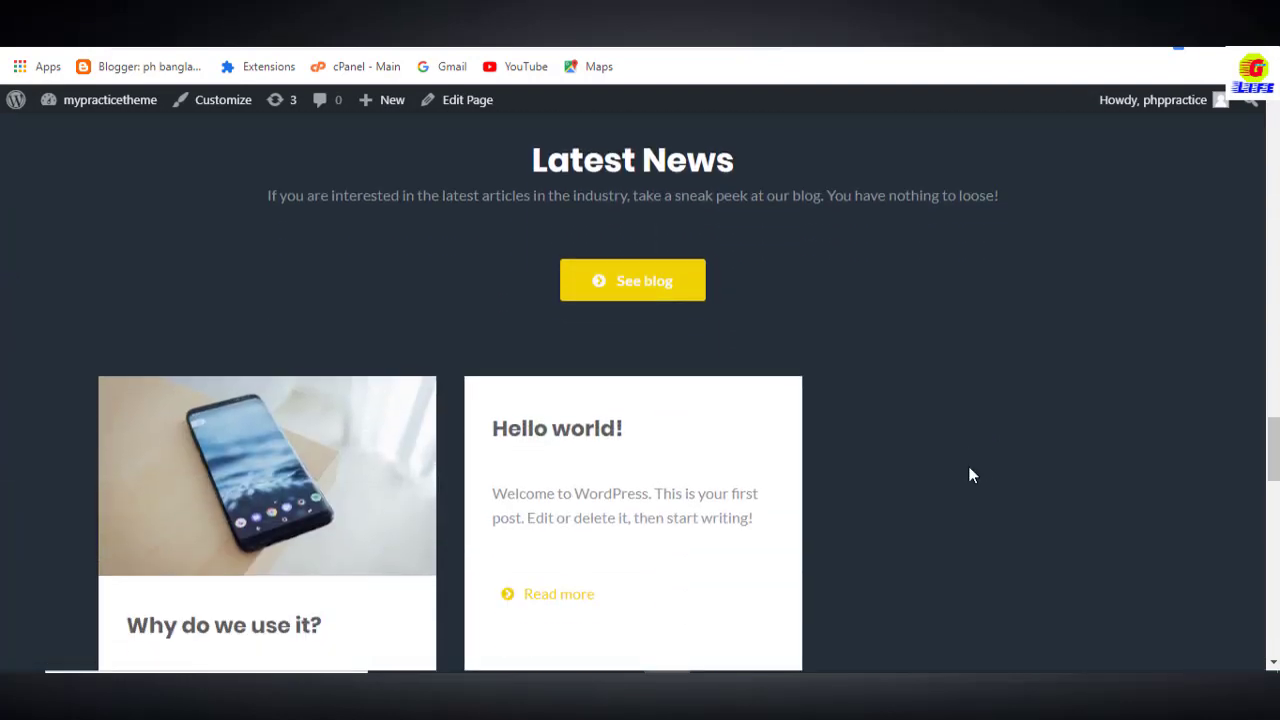
{"action": "scroll", "coordinate": [968, 478], "scroll_direction": "down", "scroll_amount": 15}
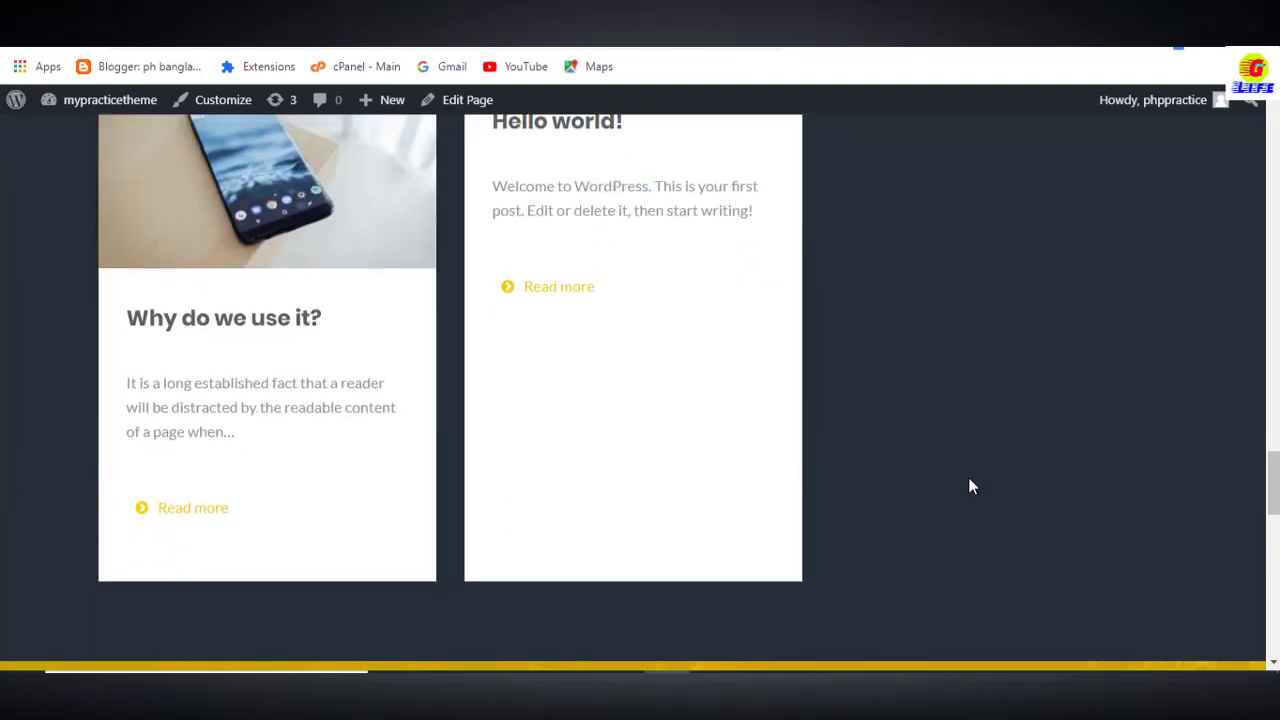
{"action": "scroll", "coordinate": [968, 500], "scroll_direction": "down", "scroll_amount": 4}
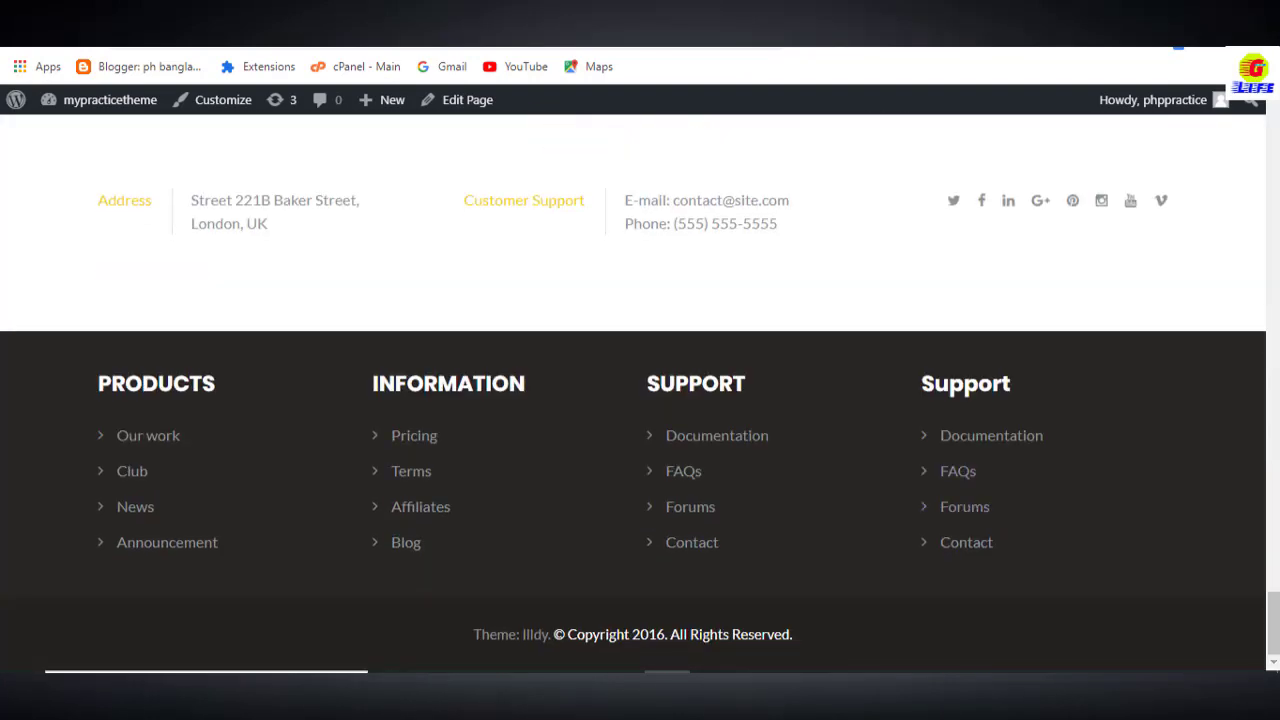
Return to the WordPress dashboard, open the theme Customizer and bring up its Illdy option sections.
{"action": "left_click", "coordinate": [128, 52]}
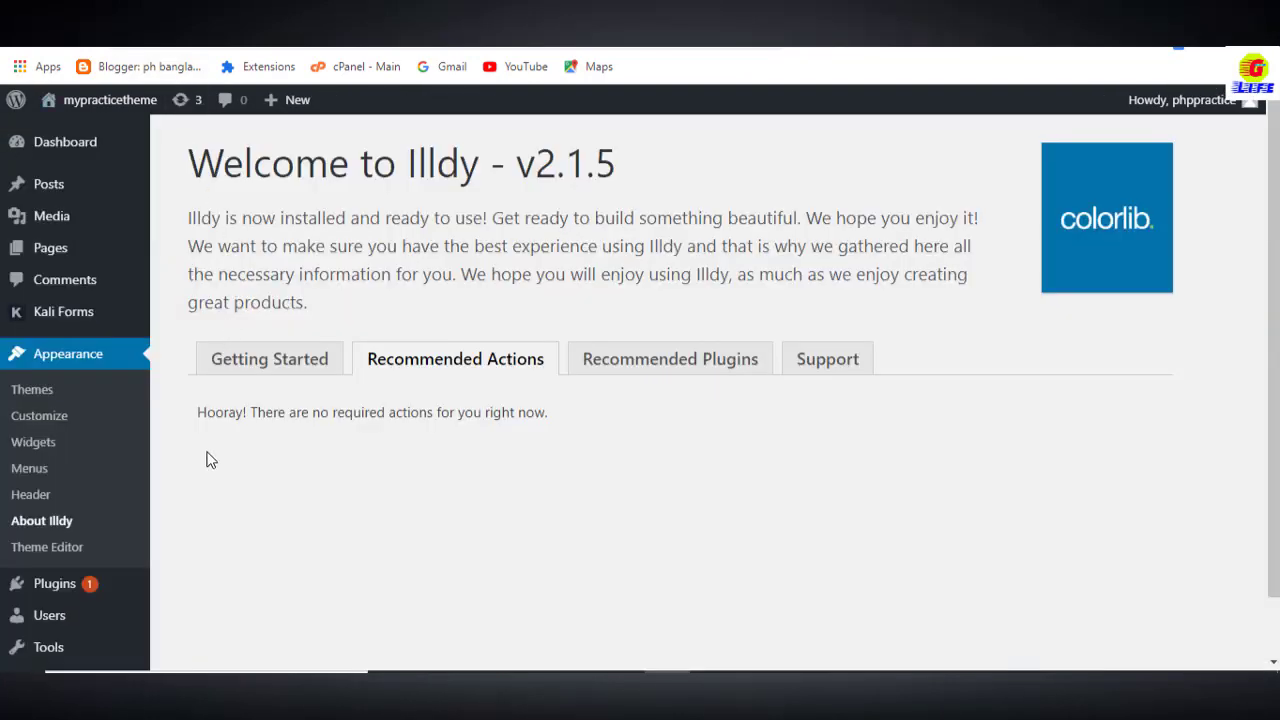
{"action": "left_click", "coordinate": [57, 421]}
{"action": "scroll", "coordinate": [222, 490], "scroll_direction": "down", "scroll_amount": 2}
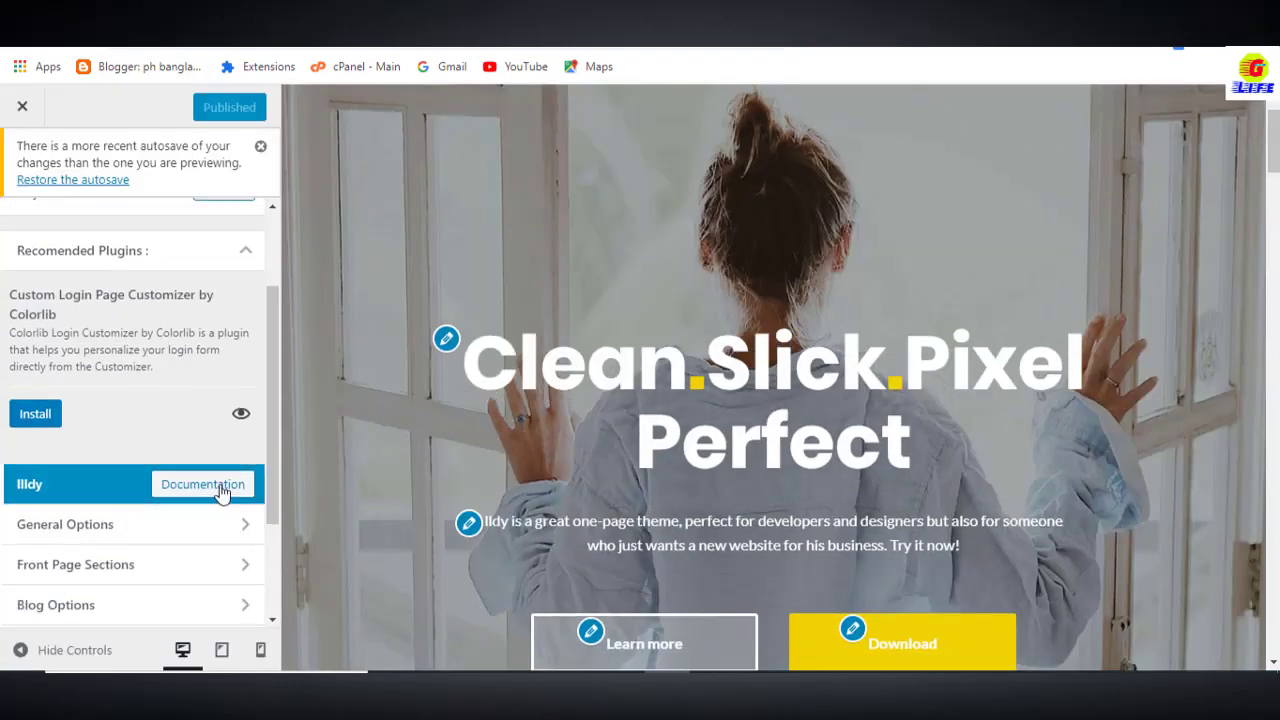
{"action": "scroll", "coordinate": [222, 490], "scroll_direction": "down", "scroll_amount": 2}
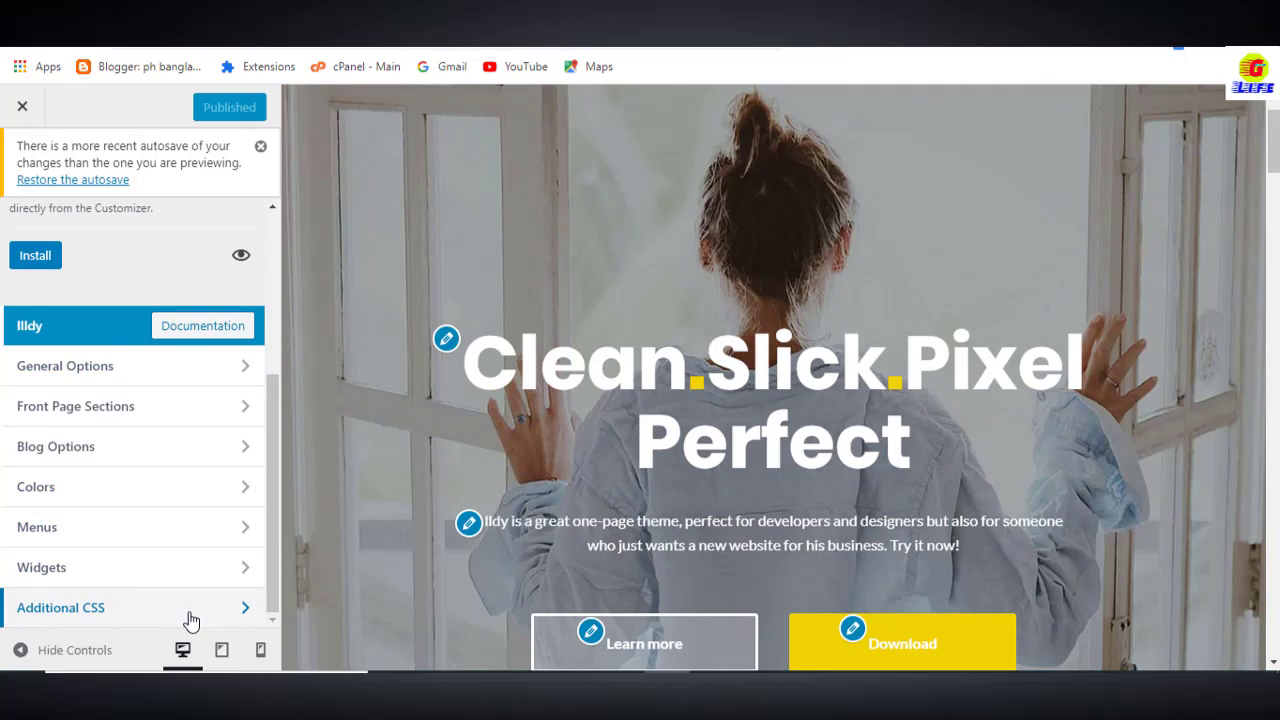
{"action": "scroll", "coordinate": [837, 331], "scroll_direction": "up", "scroll_amount": 1}
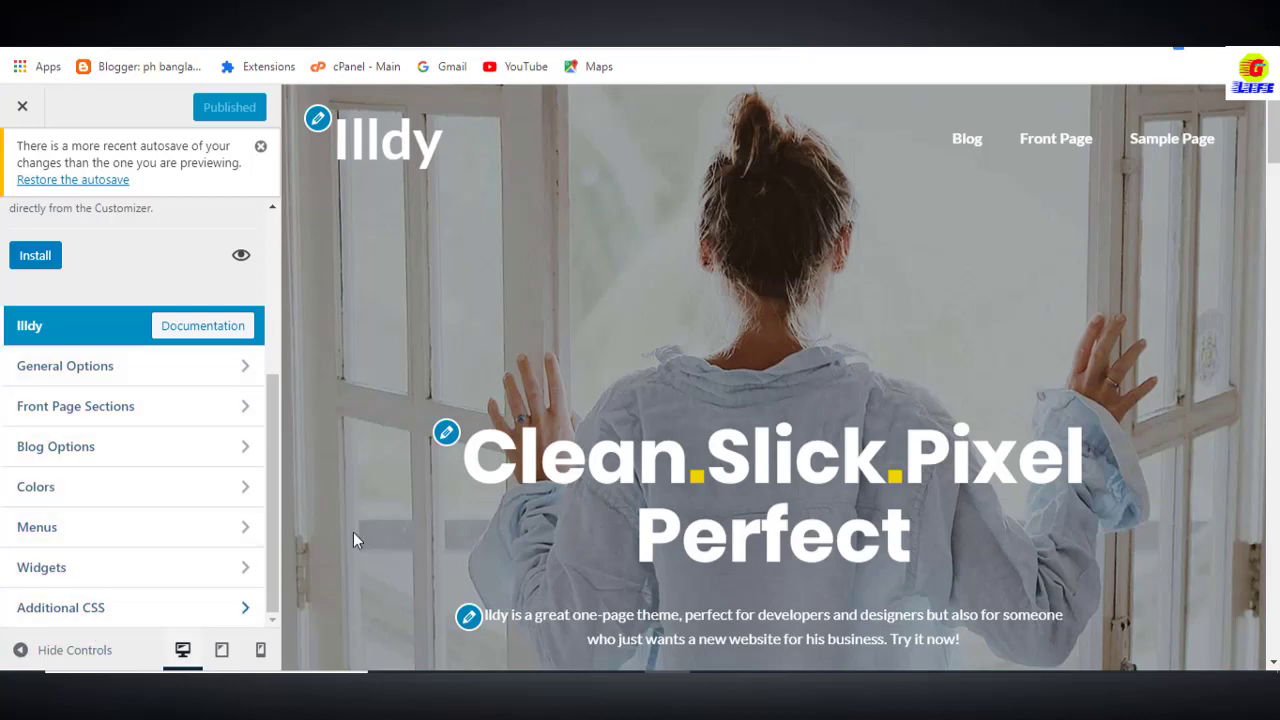
Open the logo settings from the header preview and set the text logo (company name) to "Portfolio Website".
{"action": "left_click", "coordinate": [317, 118]}
{"action": "scroll", "coordinate": [100, 371], "scroll_direction": "up", "scroll_amount": 3}
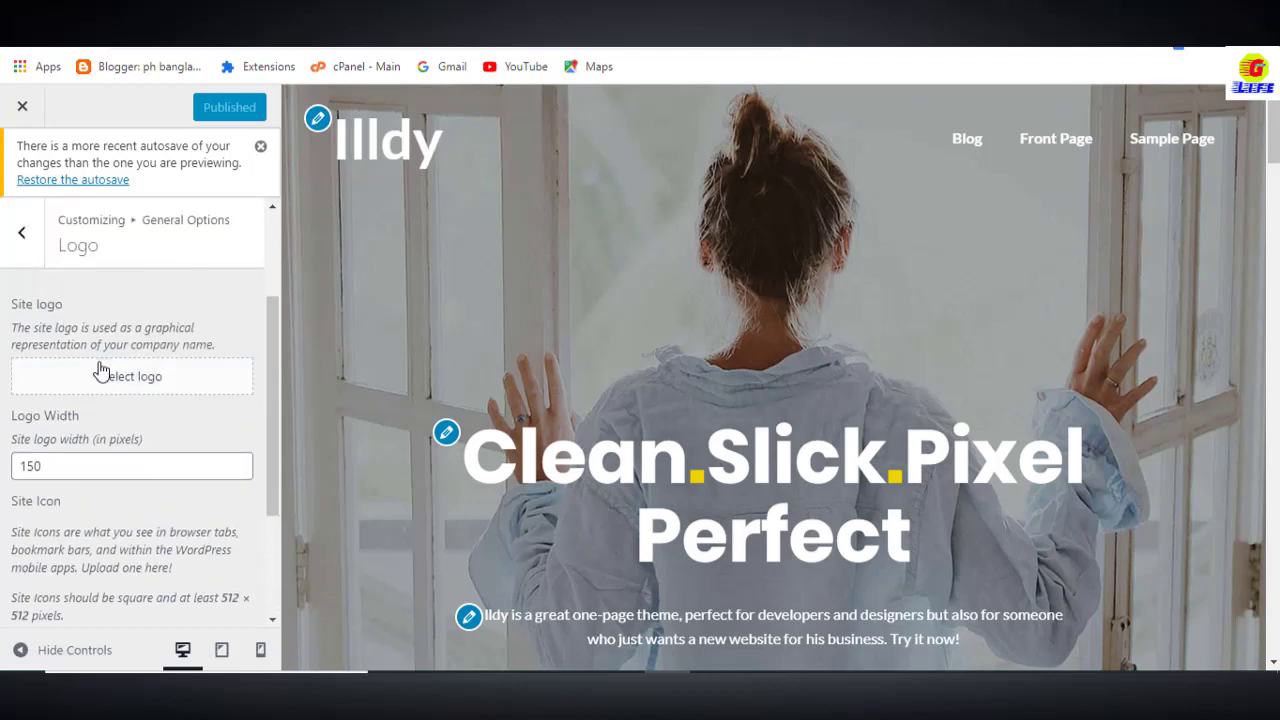
{"action": "scroll", "coordinate": [100, 371], "scroll_direction": "down", "scroll_amount": 3}
{"action": "scroll", "coordinate": [104, 493], "scroll_direction": "up", "scroll_amount": 3}
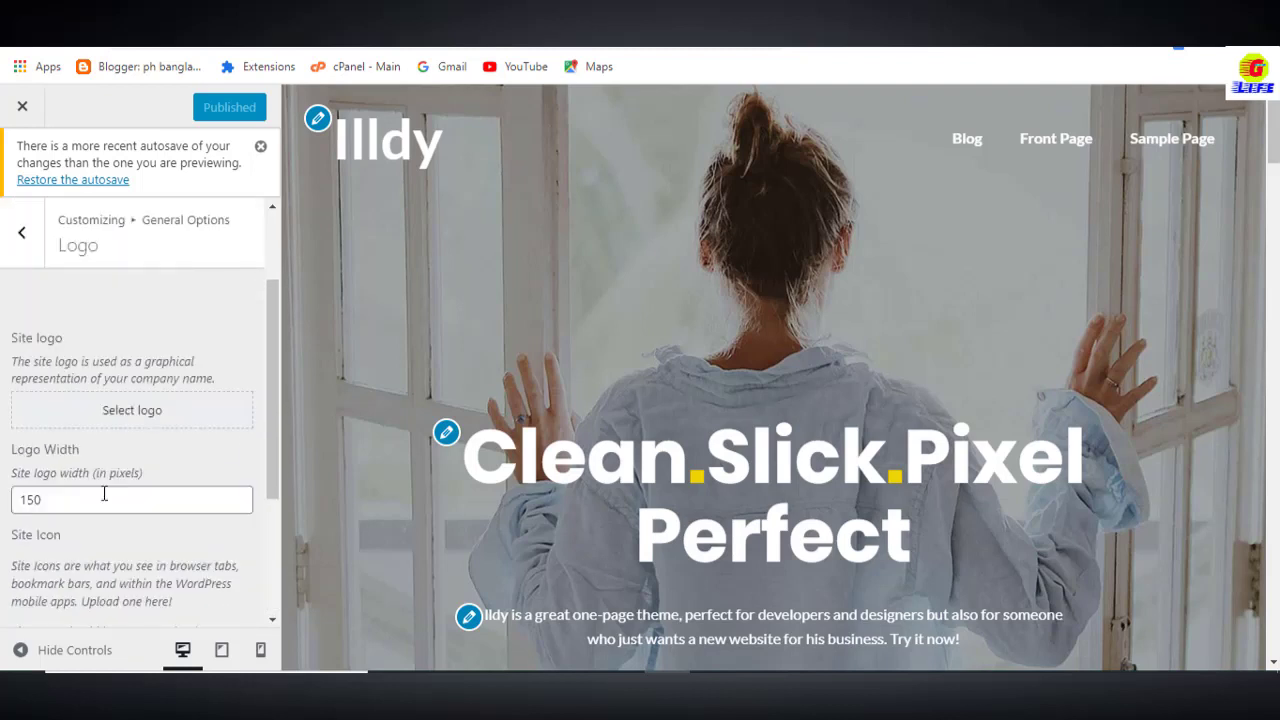
{"action": "scroll", "coordinate": [104, 493], "scroll_direction": "up", "scroll_amount": 1}
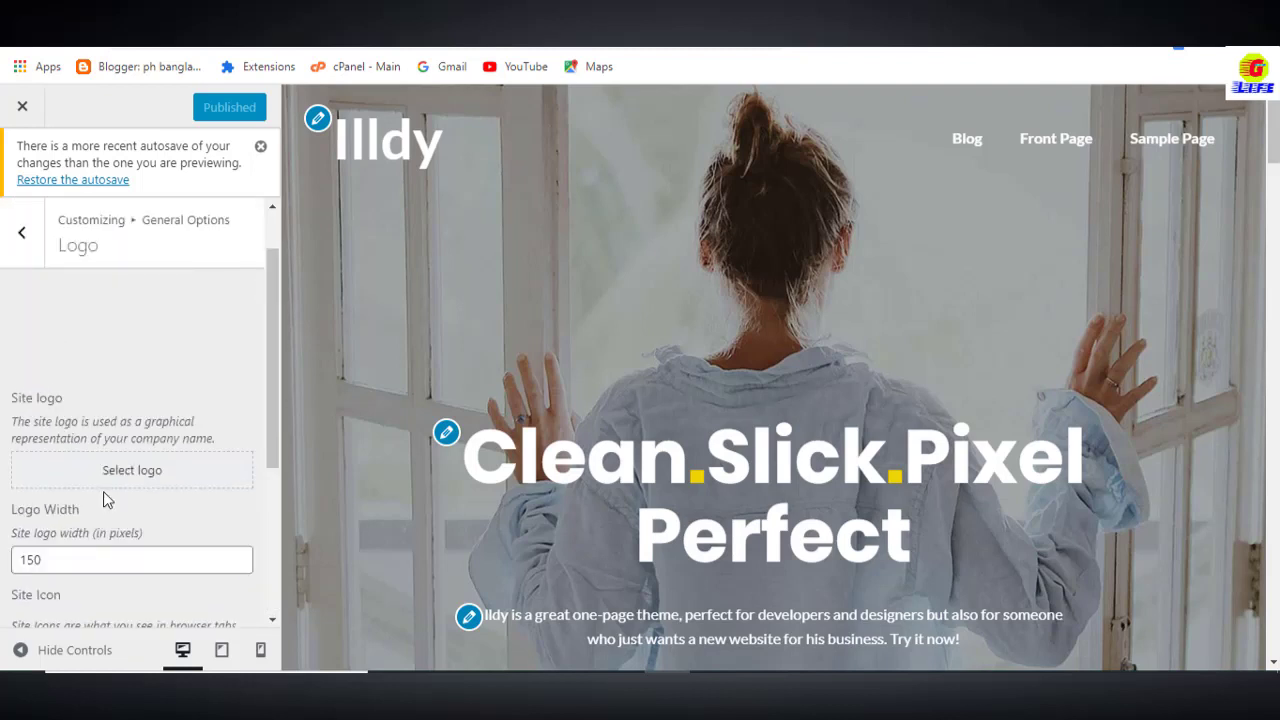
{"action": "scroll", "coordinate": [103, 491], "scroll_direction": "up", "scroll_amount": 1}
{"action": "scroll", "coordinate": [103, 491], "scroll_direction": "down", "scroll_amount": 3}
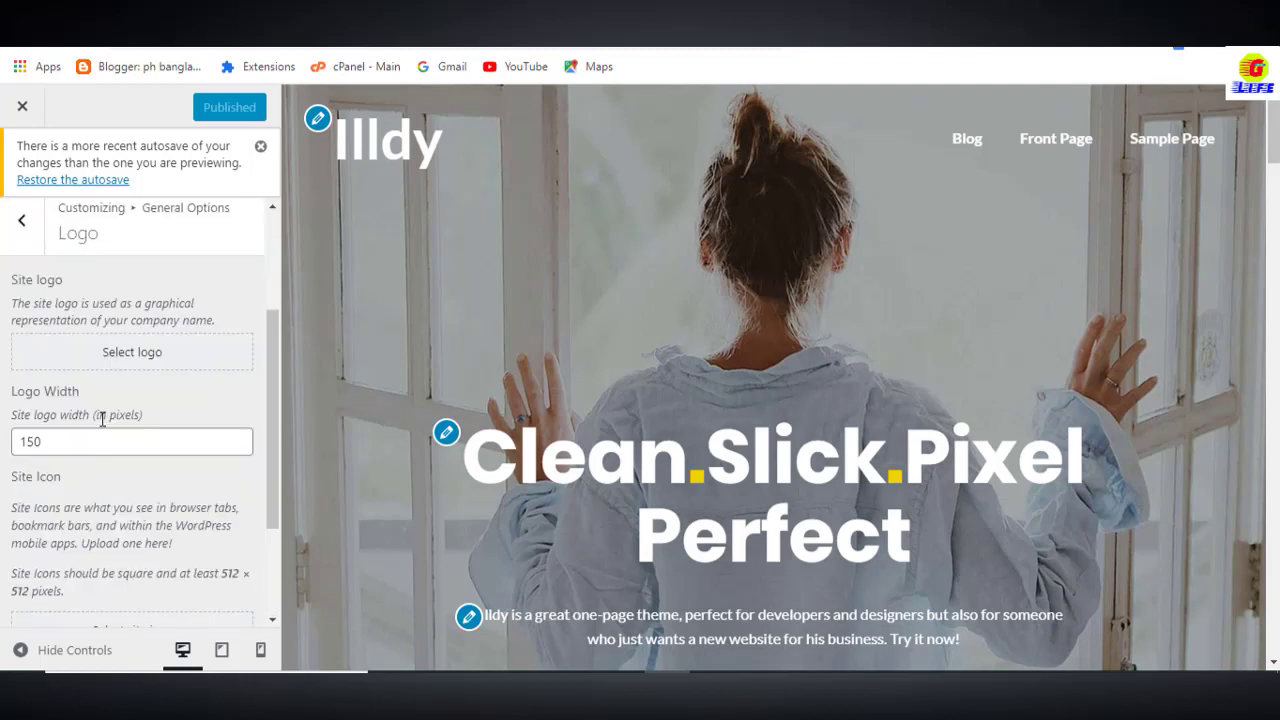
{"action": "scroll", "coordinate": [209, 463], "scroll_direction": "up", "scroll_amount": 1}
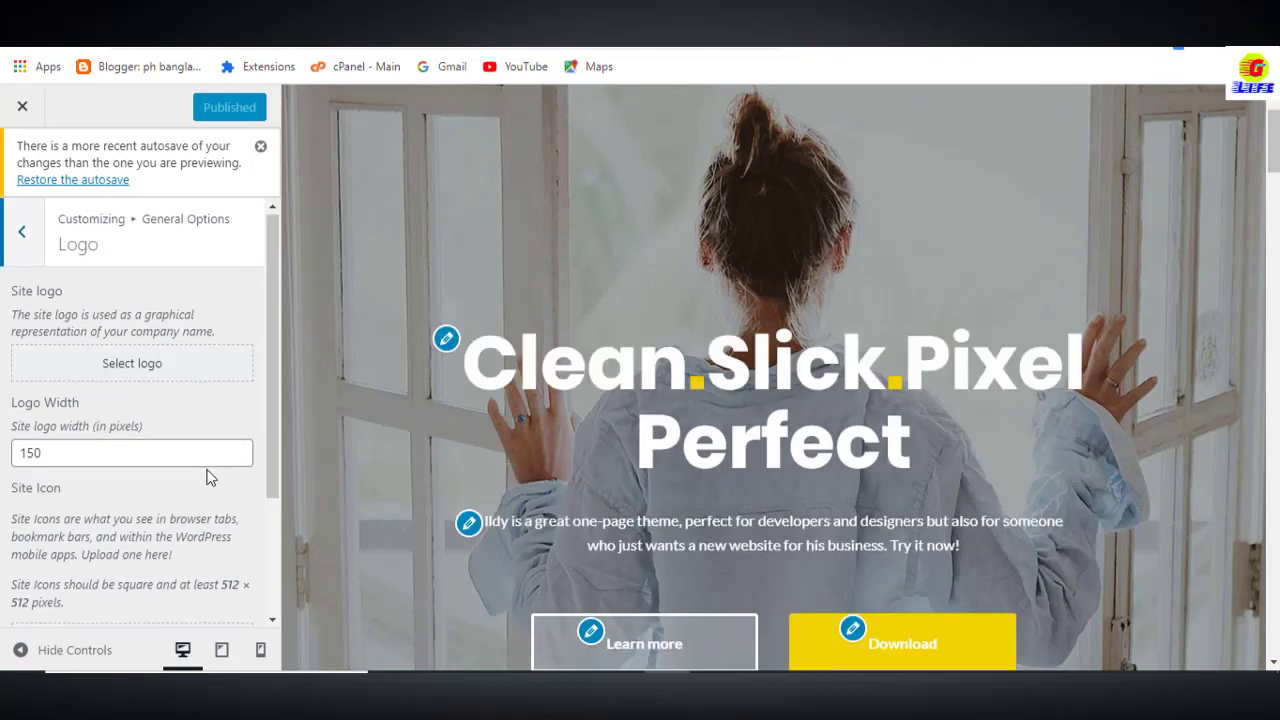
{"action": "scroll", "coordinate": [209, 477], "scroll_direction": "down", "scroll_amount": 3}
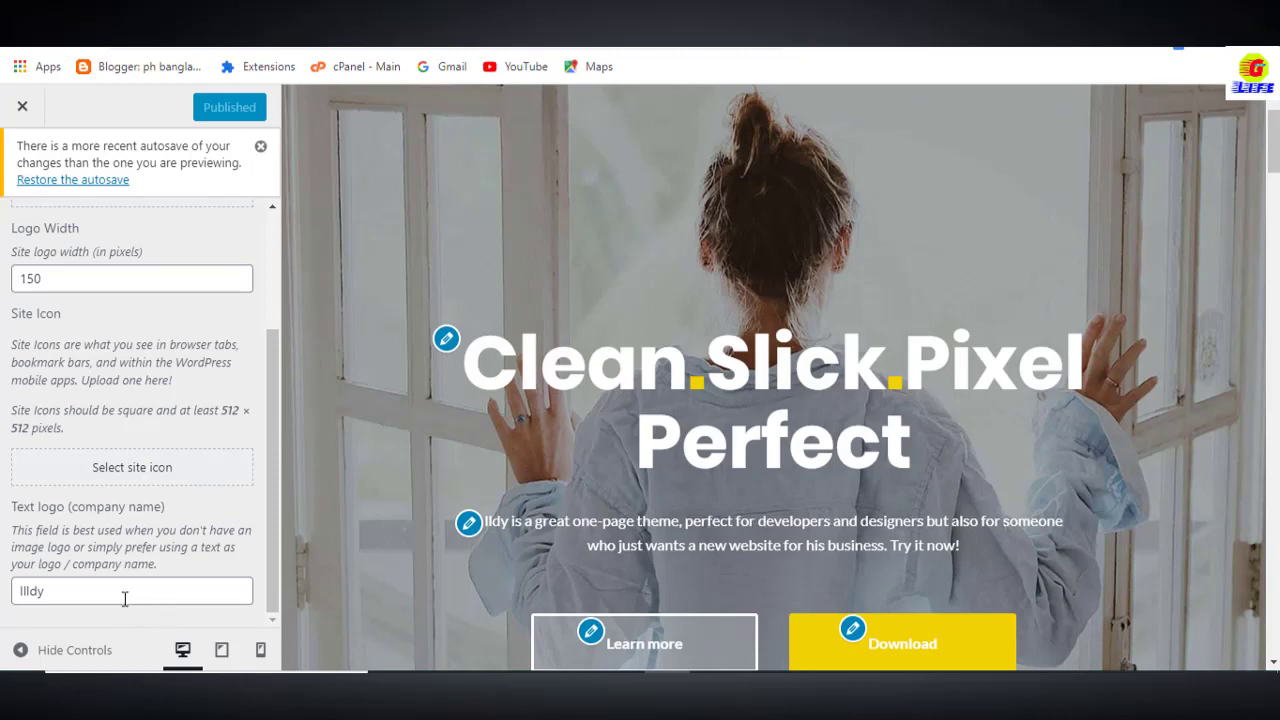
{"action": "left_click", "coordinate": [125, 591]}
{"action": "key", "text": "ctrl+a"}
{"action": "type", "text": "Portfolio Website"}
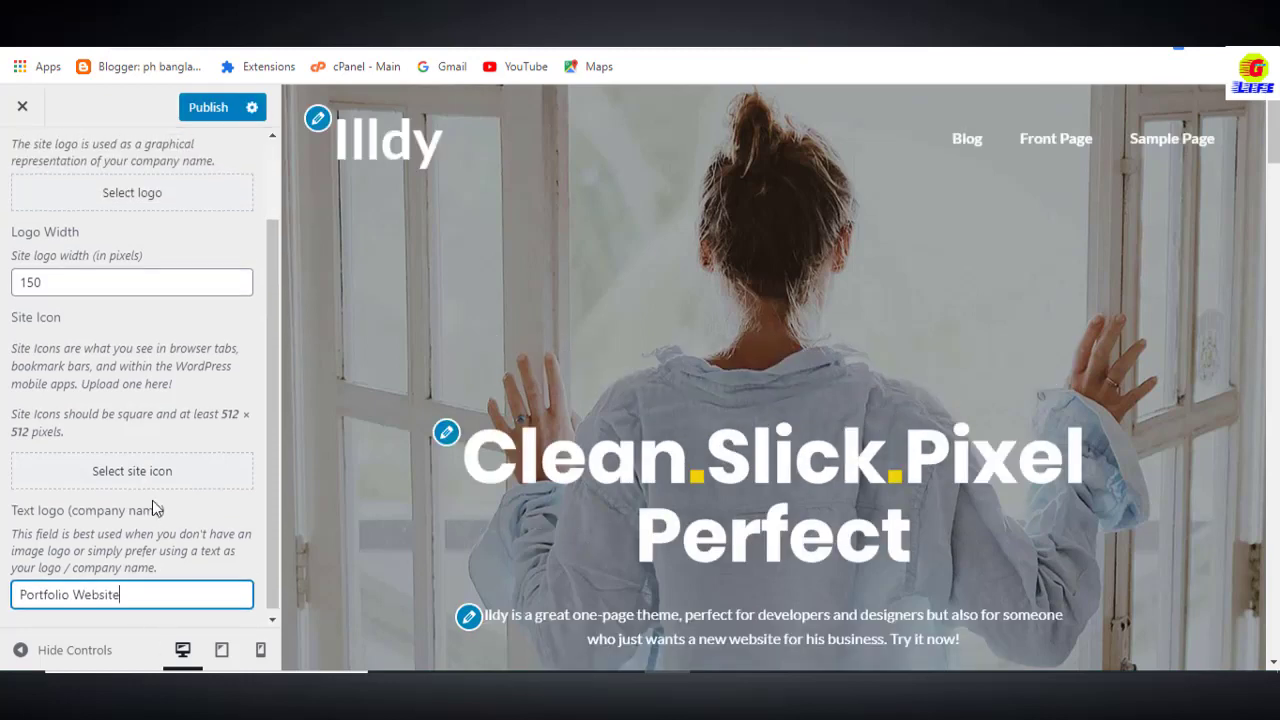
{"action": "scroll", "coordinate": [152, 505], "scroll_direction": "up", "scroll_amount": 2}
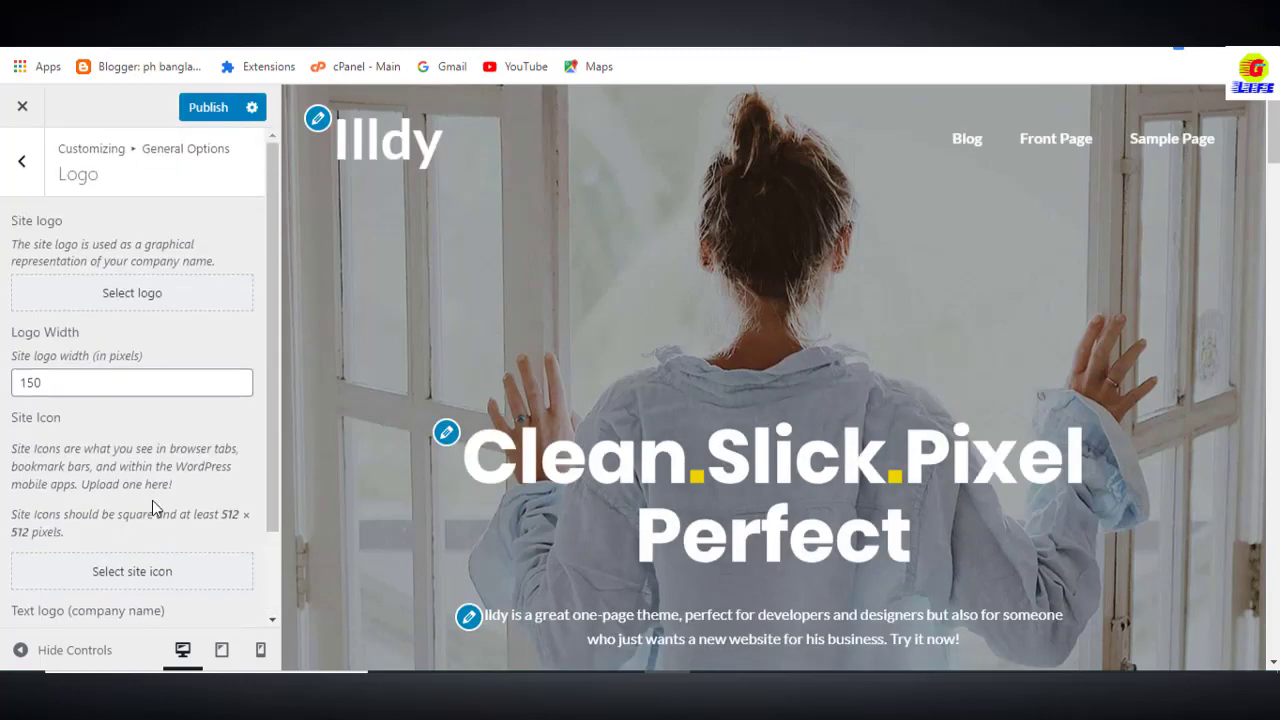
Try the sticky header with the blue background color #1e73be in the general header options.
{"action": "left_click", "coordinate": [22, 165]}
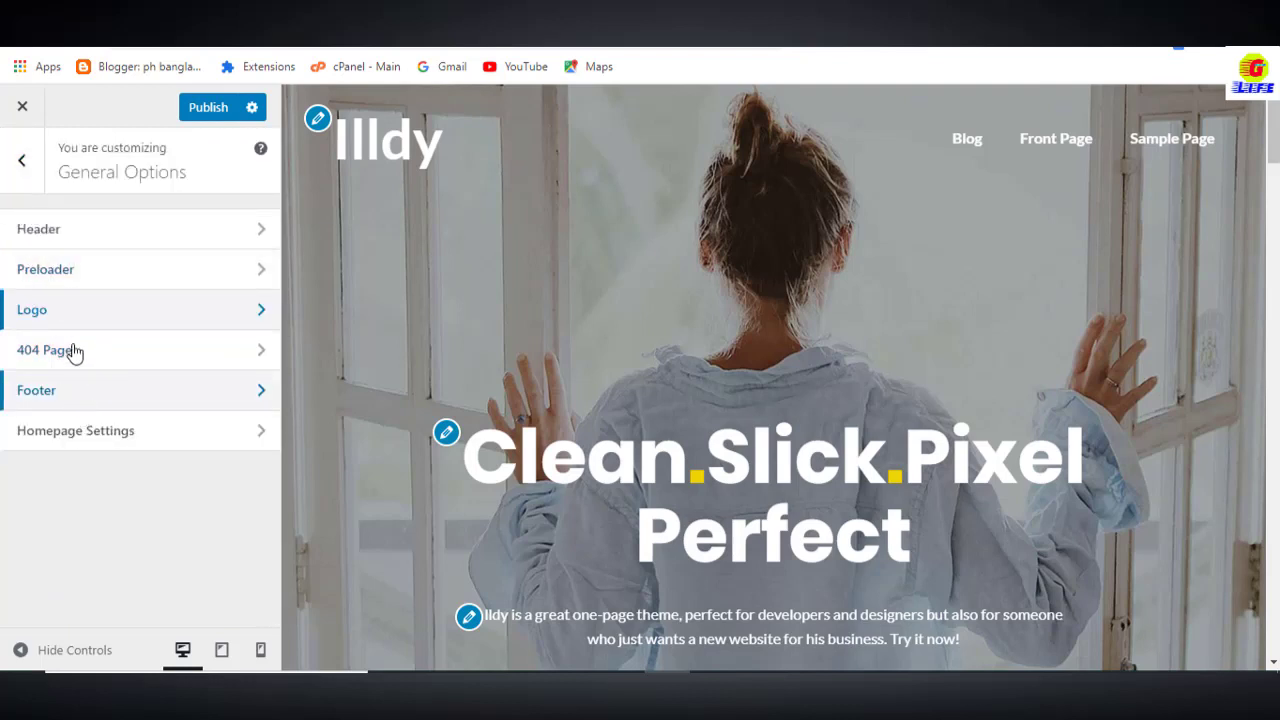
{"action": "left_click", "coordinate": [71, 238]}
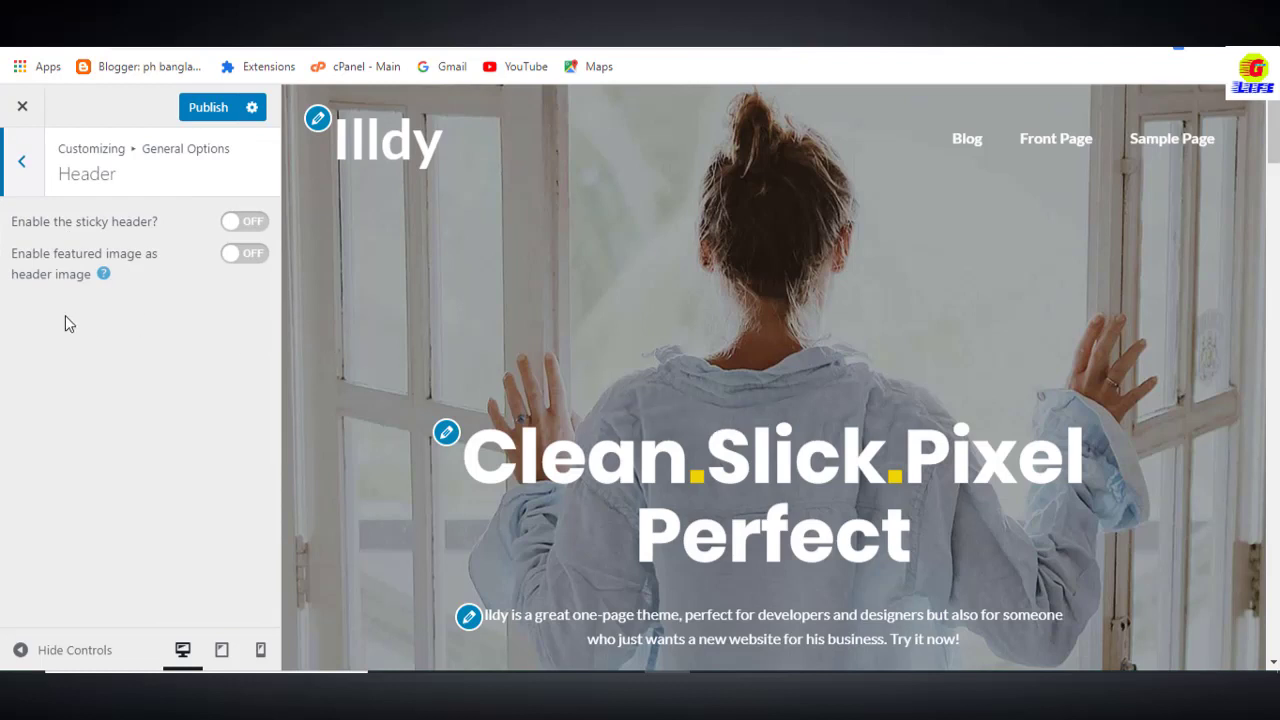
{"action": "left_click", "coordinate": [248, 223]}
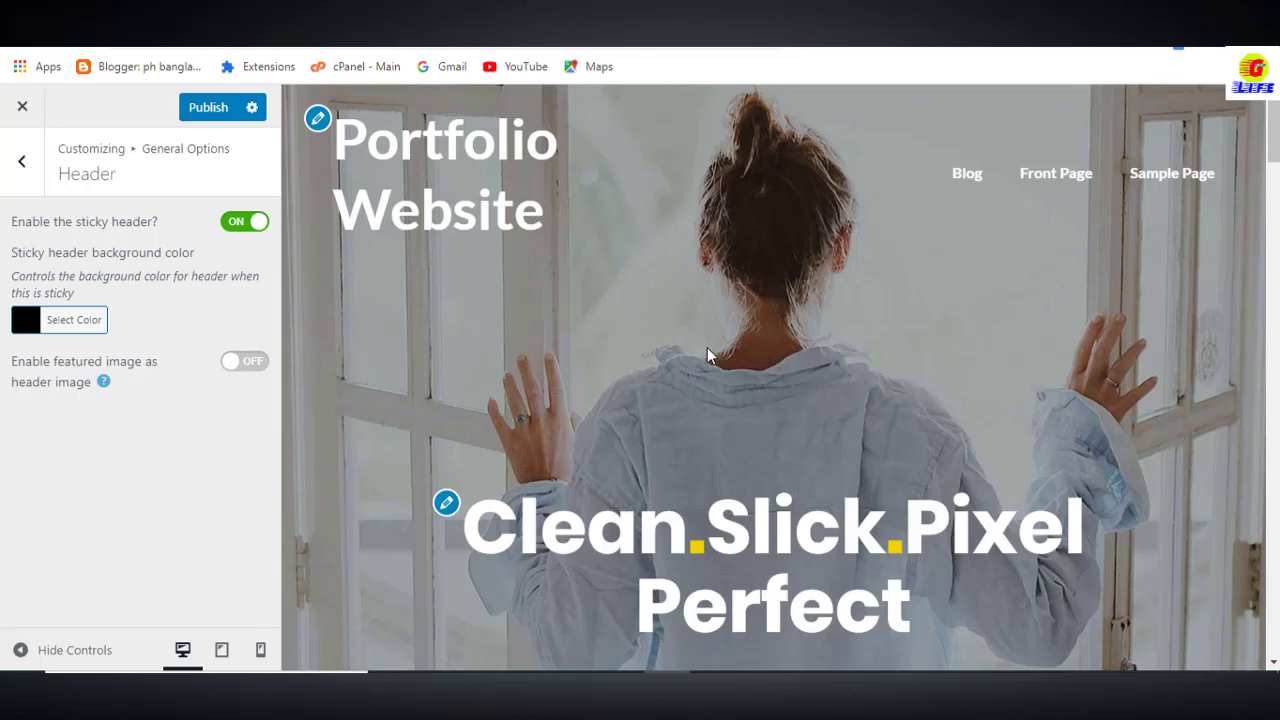
{"action": "scroll", "coordinate": [708, 353], "scroll_direction": "down", "scroll_amount": 6}
{"action": "scroll", "coordinate": [710, 362], "scroll_direction": "up", "scroll_amount": 4}
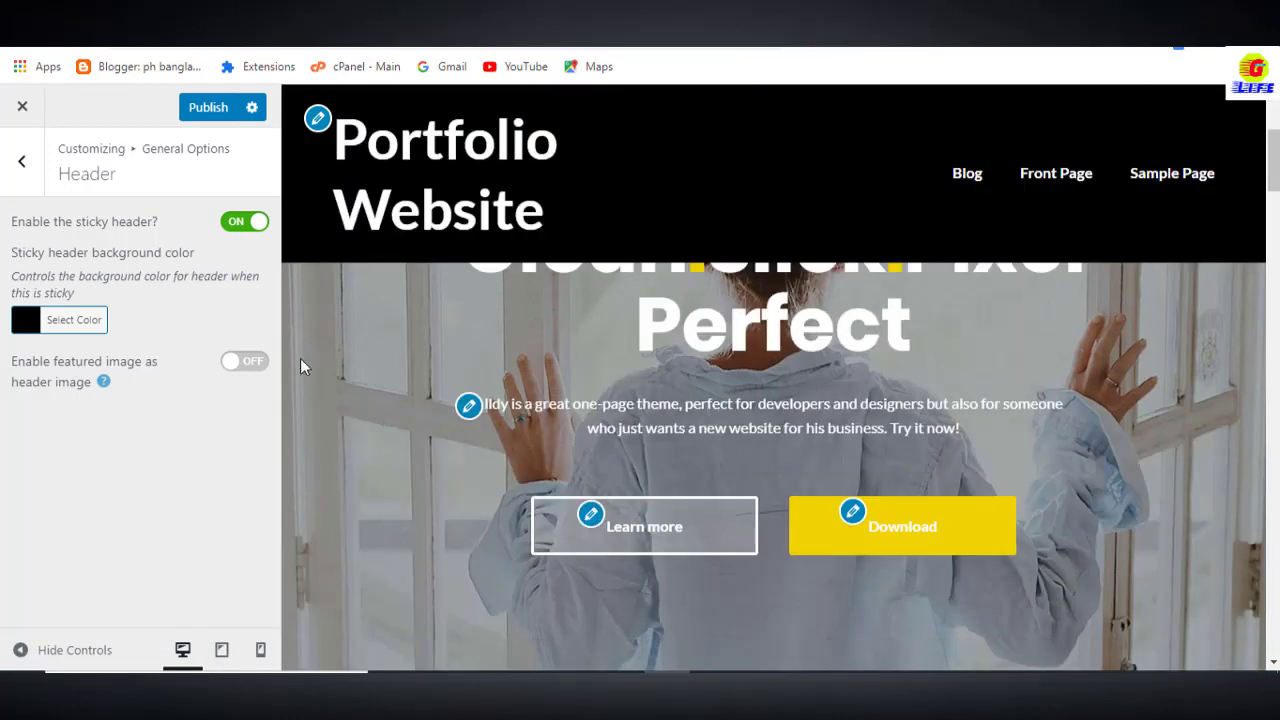
{"action": "left_click", "coordinate": [26, 322]}
{"action": "left_click", "coordinate": [161, 539]}
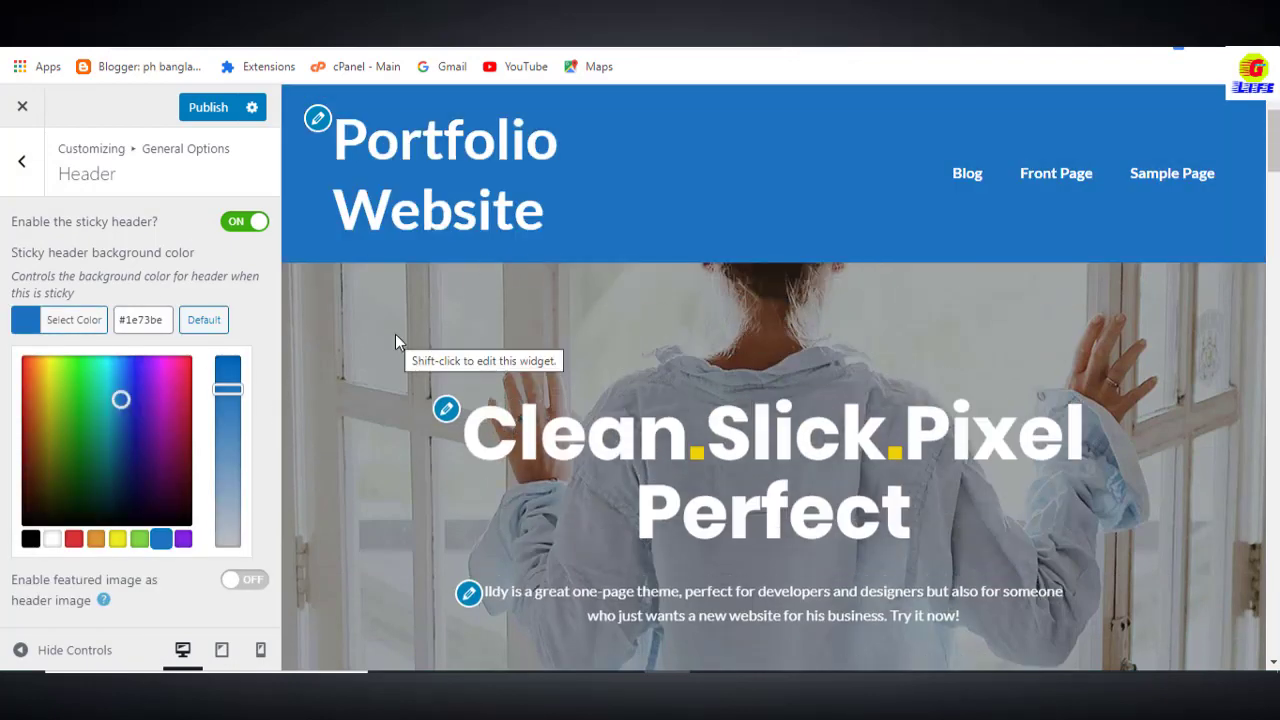
{"action": "left_click", "coordinate": [242, 223]}
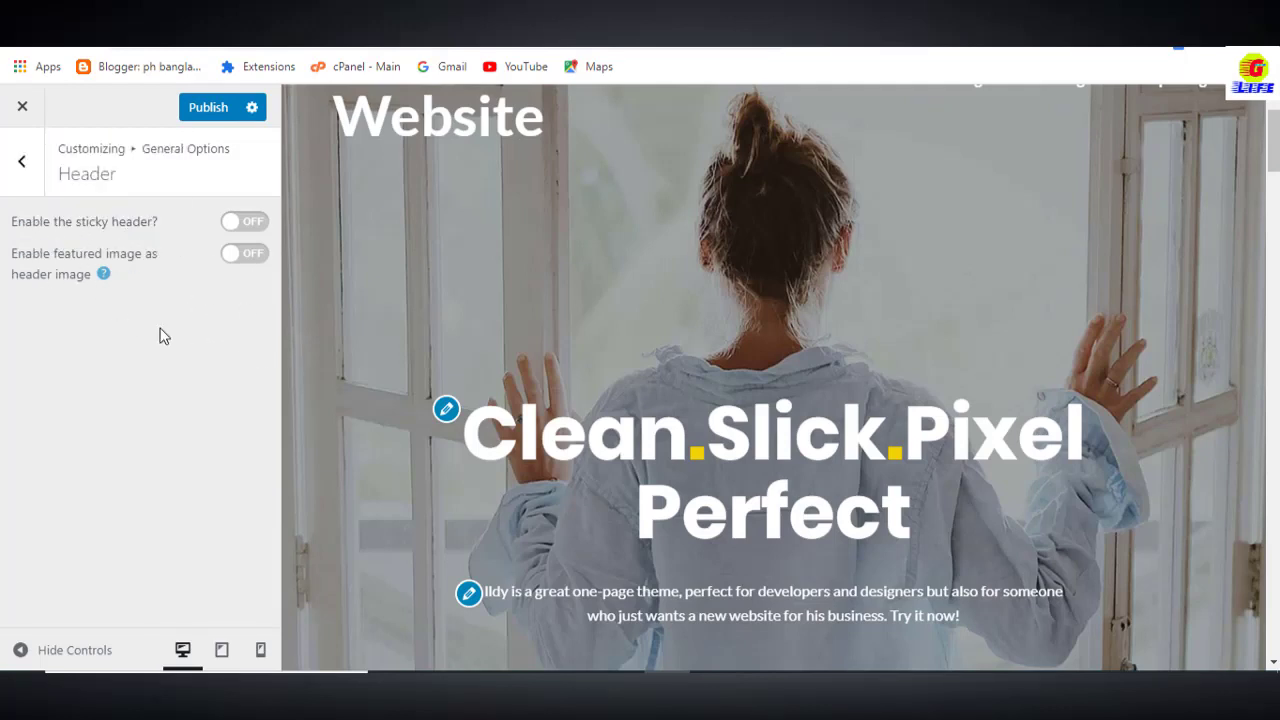
Look over the Preloader settings in the general options, including its background, primary and secondary colors.
{"action": "left_click", "coordinate": [20, 172]}
{"action": "left_click", "coordinate": [110, 274]}
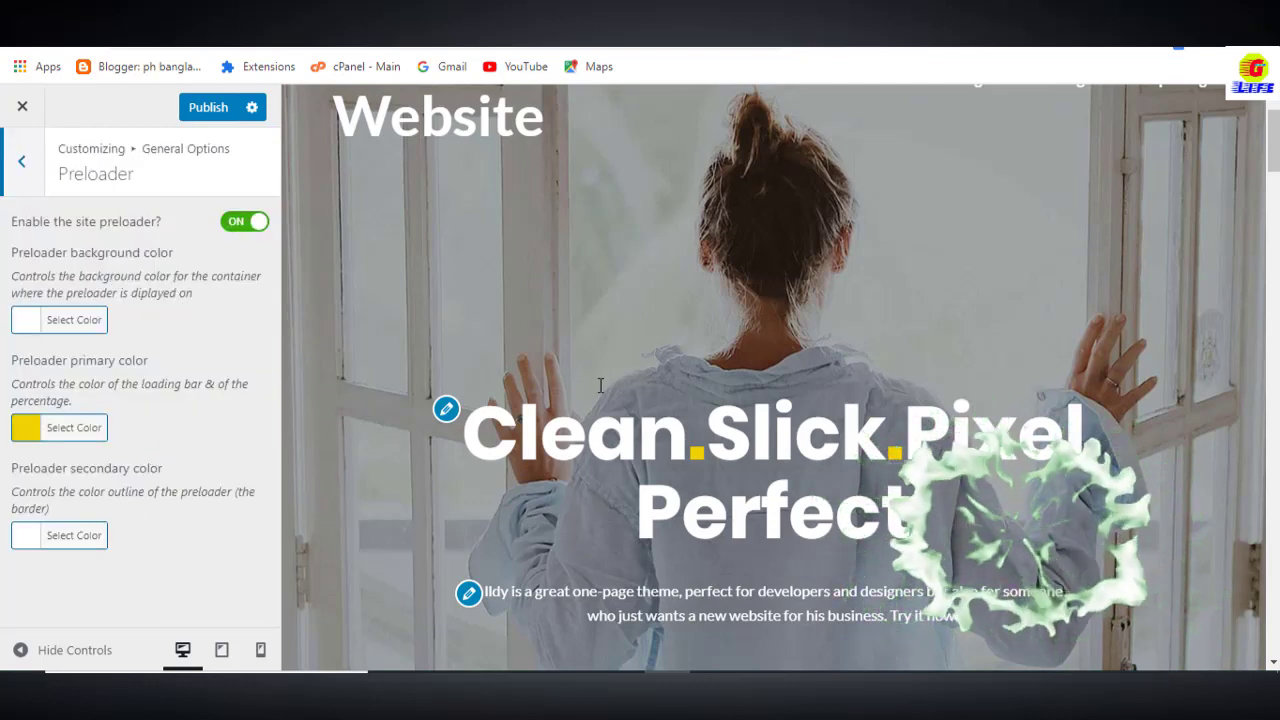
{"action": "scroll", "coordinate": [608, 412], "scroll_direction": "down", "scroll_amount": 2}
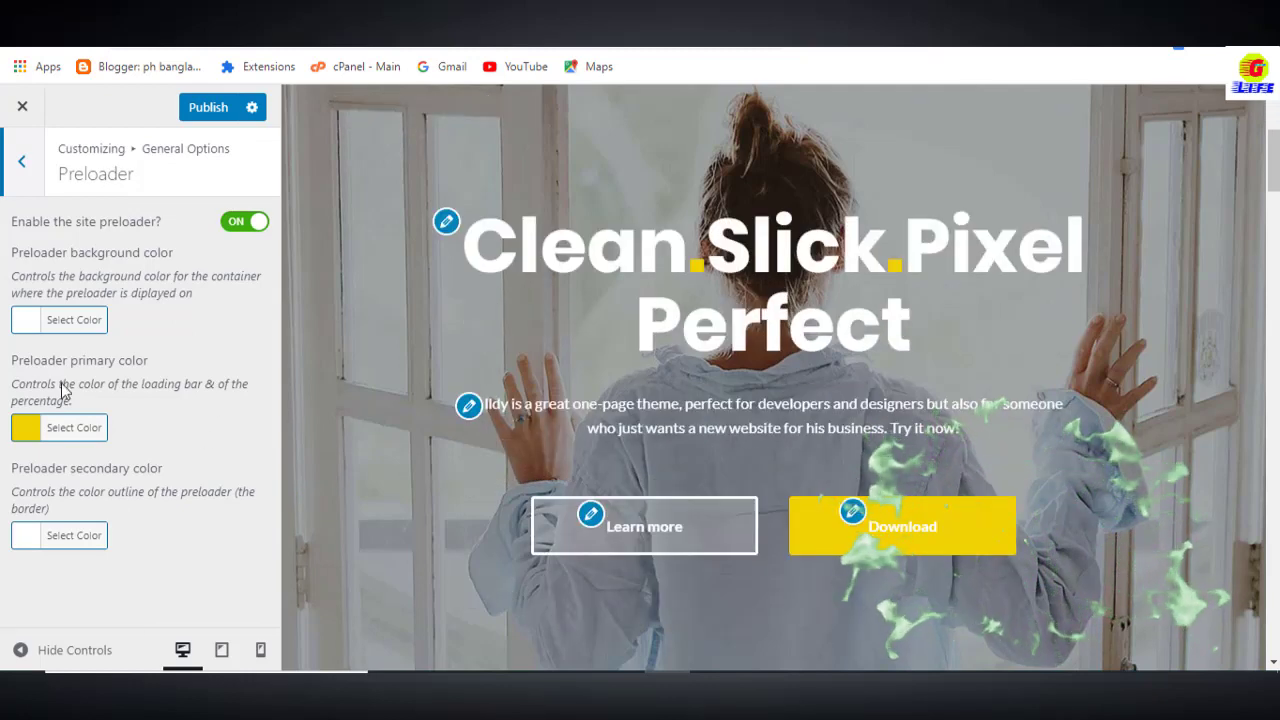
{"action": "left_click", "coordinate": [21, 158]}
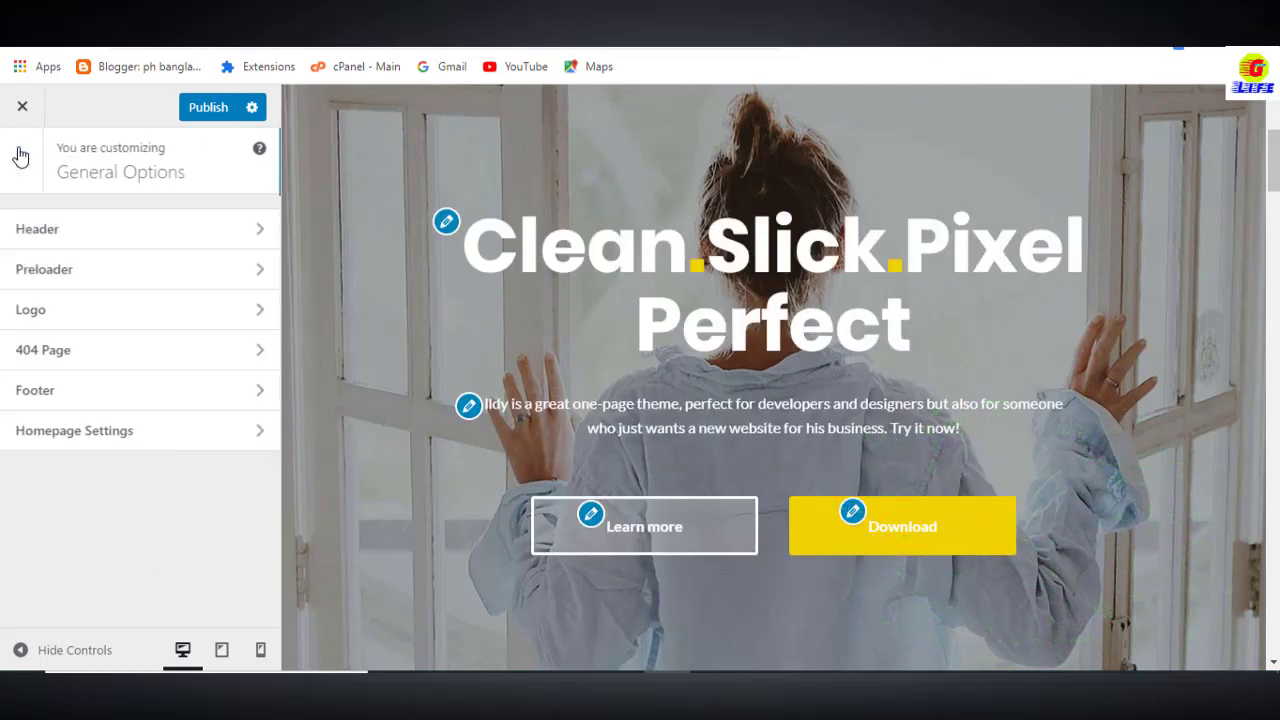
Open the 404 Page settings and examine the title, subtitle, entry text and button label alongside the preview.
{"action": "left_click", "coordinate": [91, 366]}
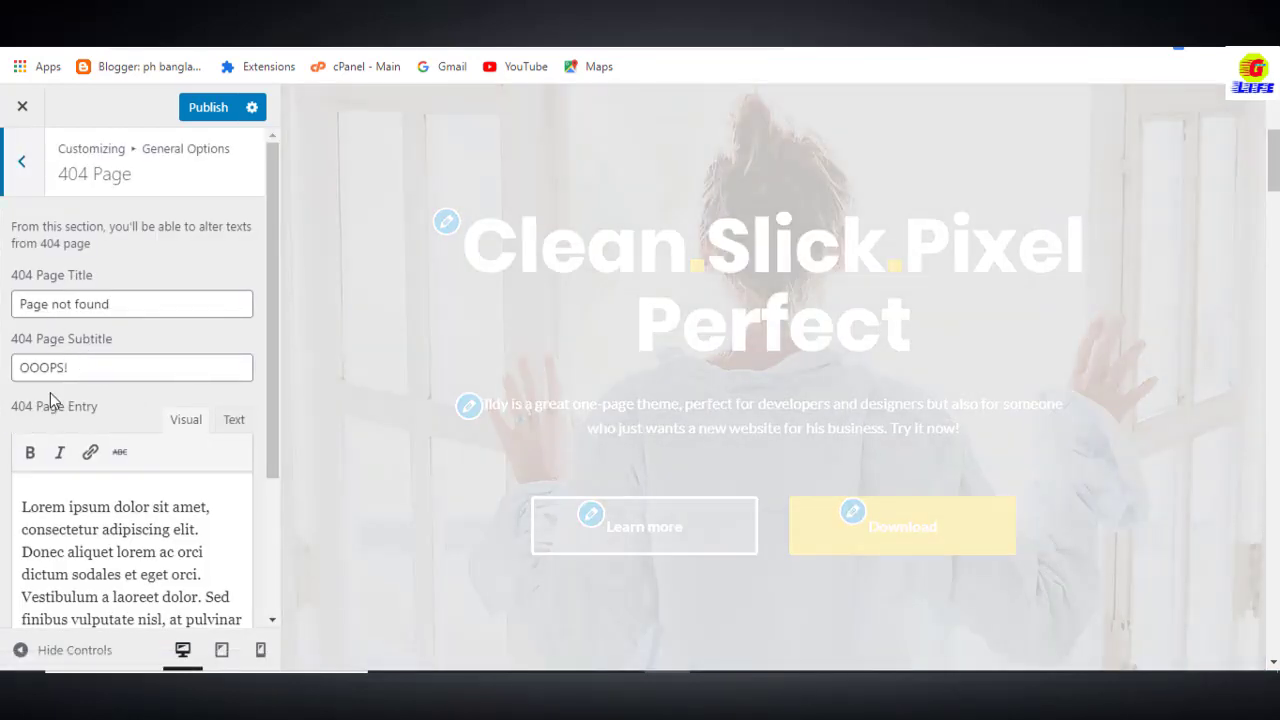
{"action": "scroll", "coordinate": [71, 394], "scroll_direction": "down", "scroll_amount": 1}
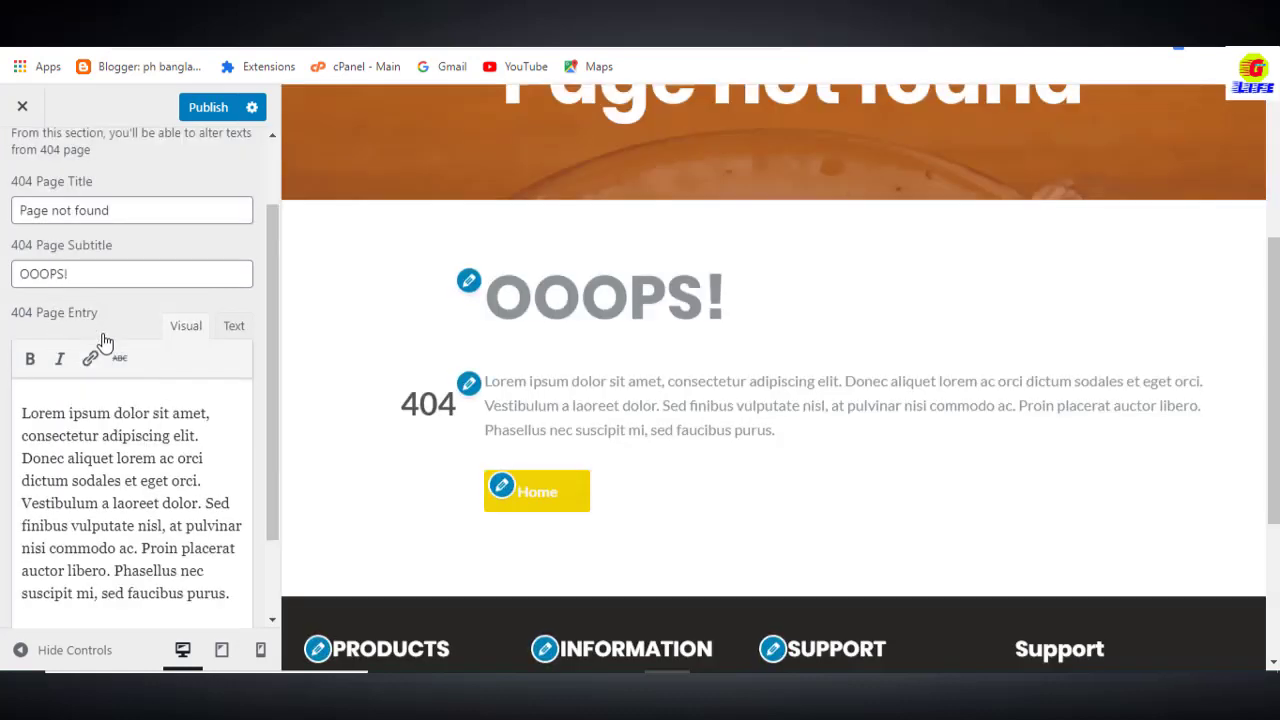
{"action": "scroll", "coordinate": [152, 497], "scroll_direction": "down", "scroll_amount": 1}
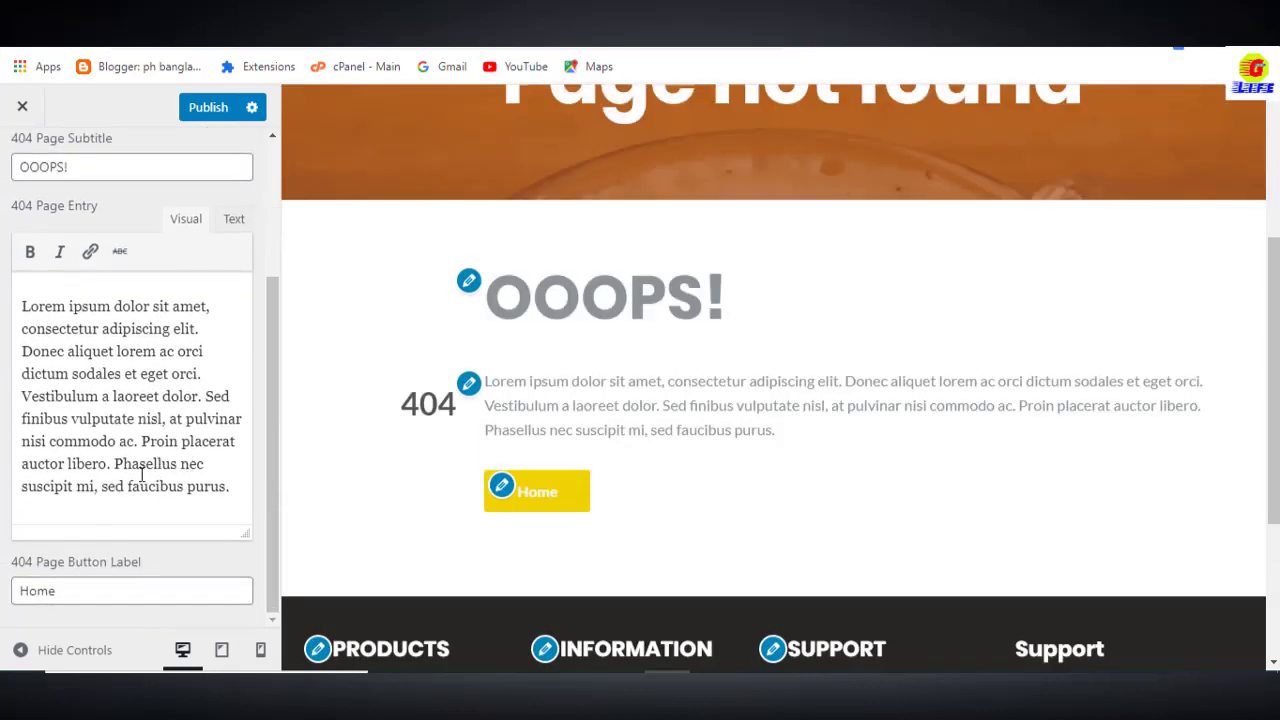
{"action": "scroll", "coordinate": [135, 465], "scroll_direction": "up", "scroll_amount": 2}
{"action": "scroll", "coordinate": [743, 463], "scroll_direction": "up", "scroll_amount": 2}
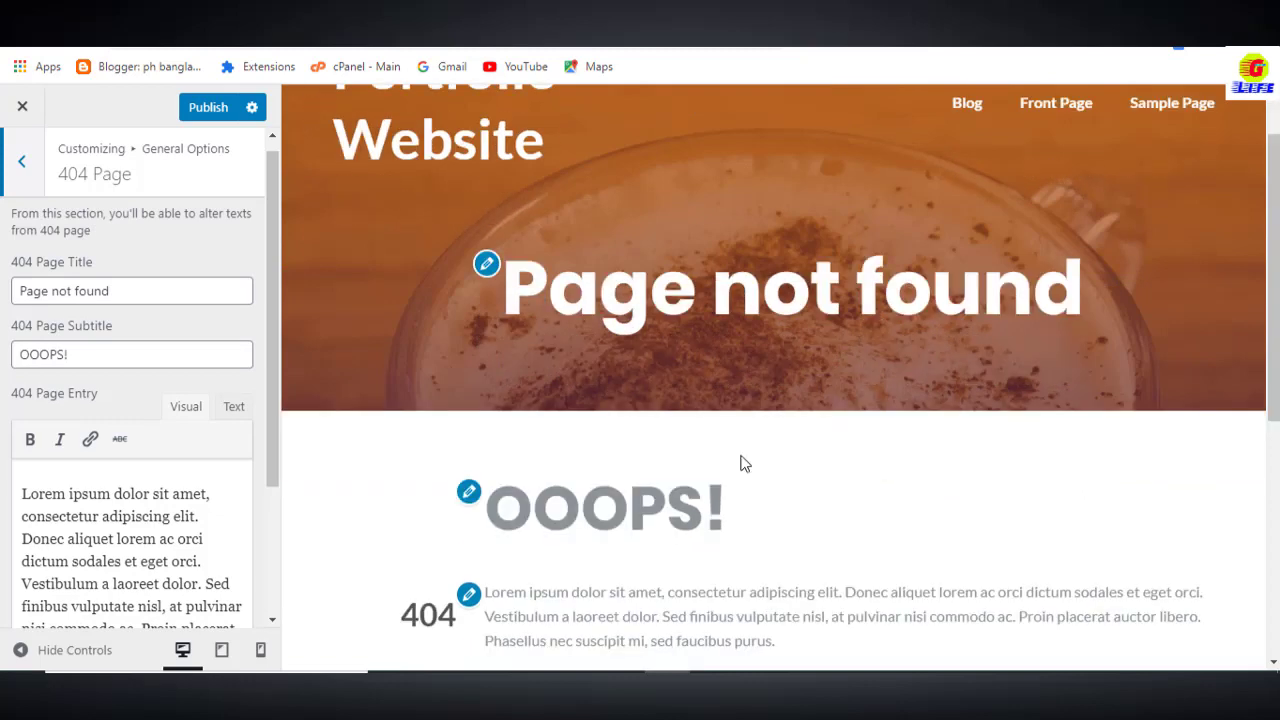
{"action": "scroll", "coordinate": [743, 463], "scroll_direction": "down", "scroll_amount": 2}
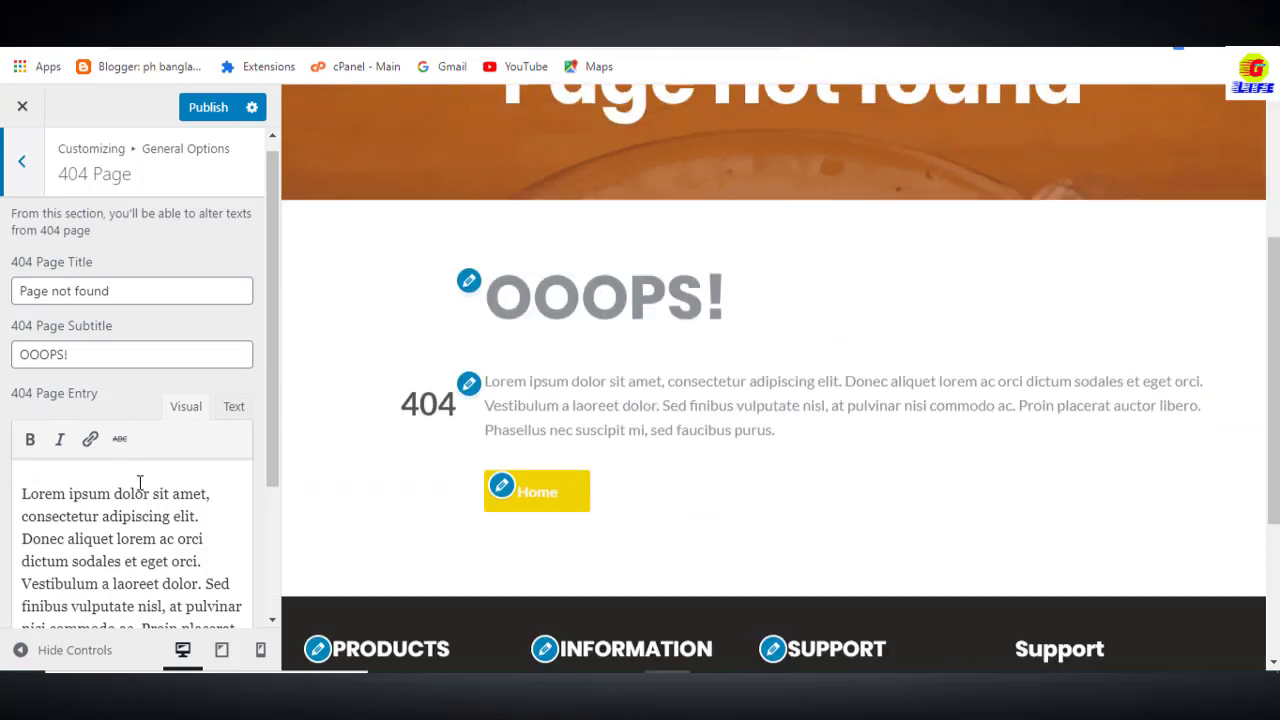
{"action": "scroll", "coordinate": [140, 483], "scroll_direction": "down", "scroll_amount": 2}
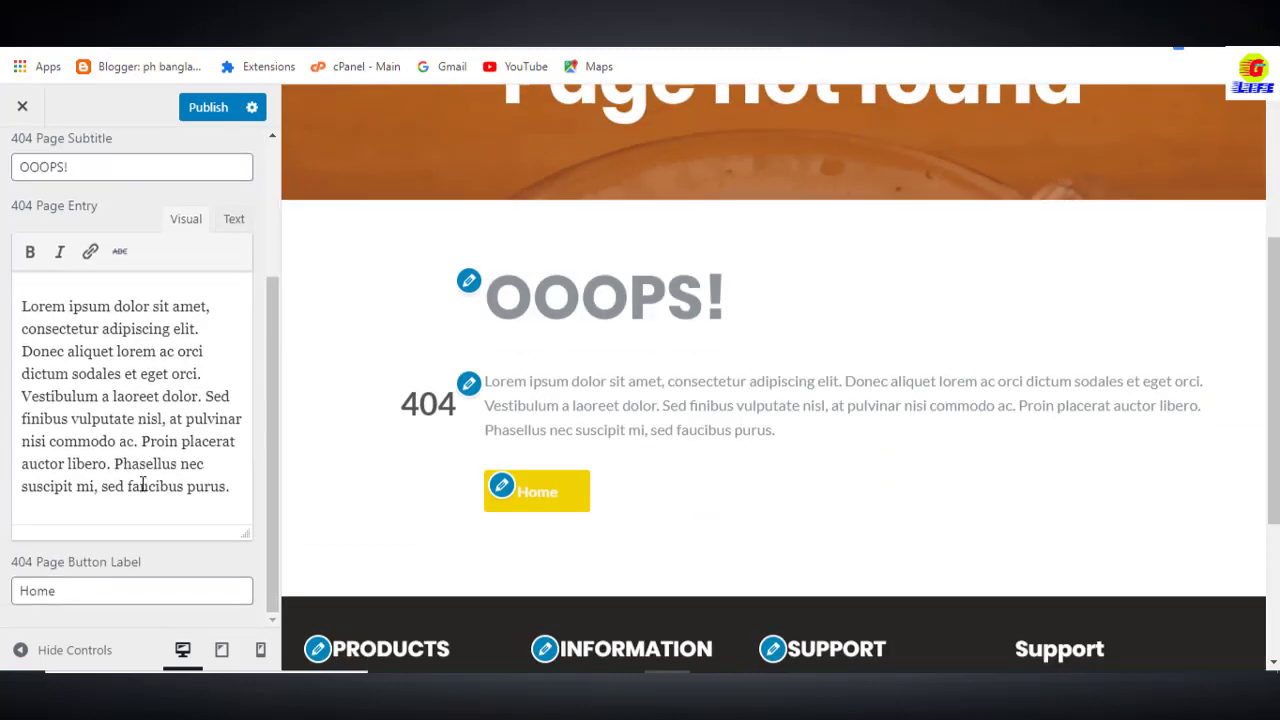
Open the Footer settings in the general options and update the footer copyright message to "© Copyright 2020. All Rights Reserved.".
{"action": "scroll", "coordinate": [145, 483], "scroll_direction": "up", "scroll_amount": 2}
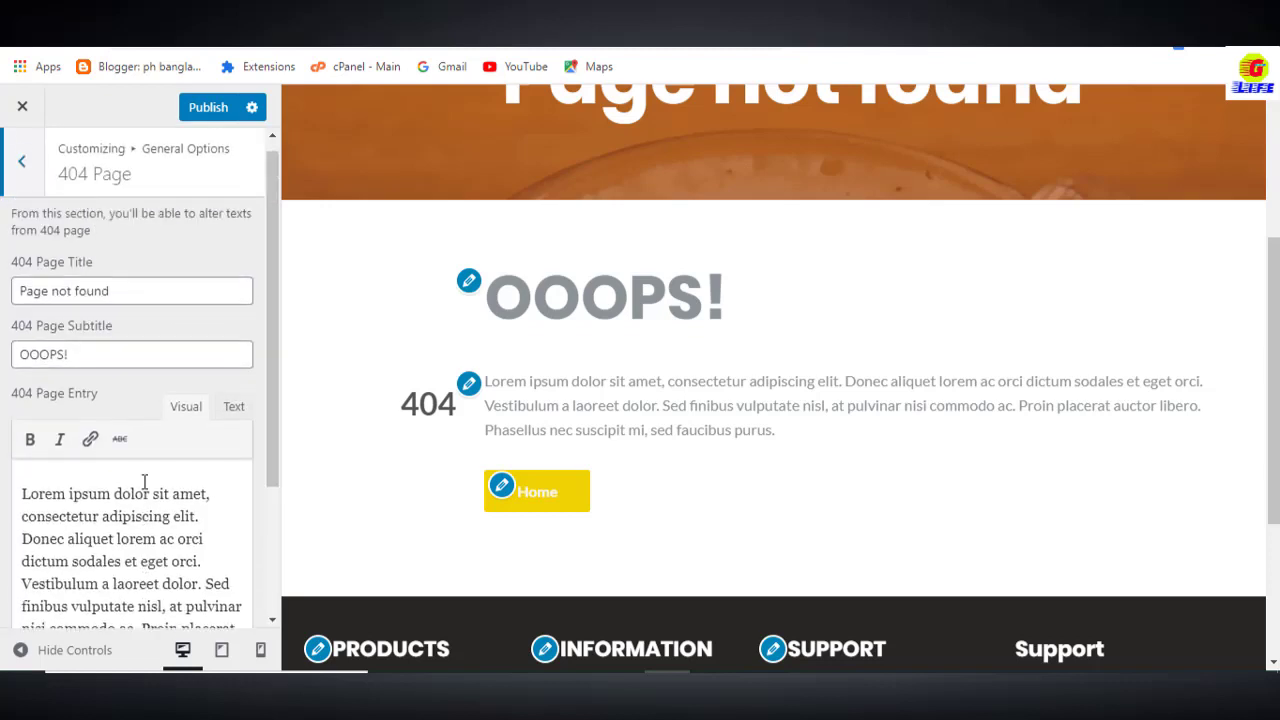
{"action": "scroll", "coordinate": [630, 380], "scroll_direction": "up", "scroll_amount": 1}
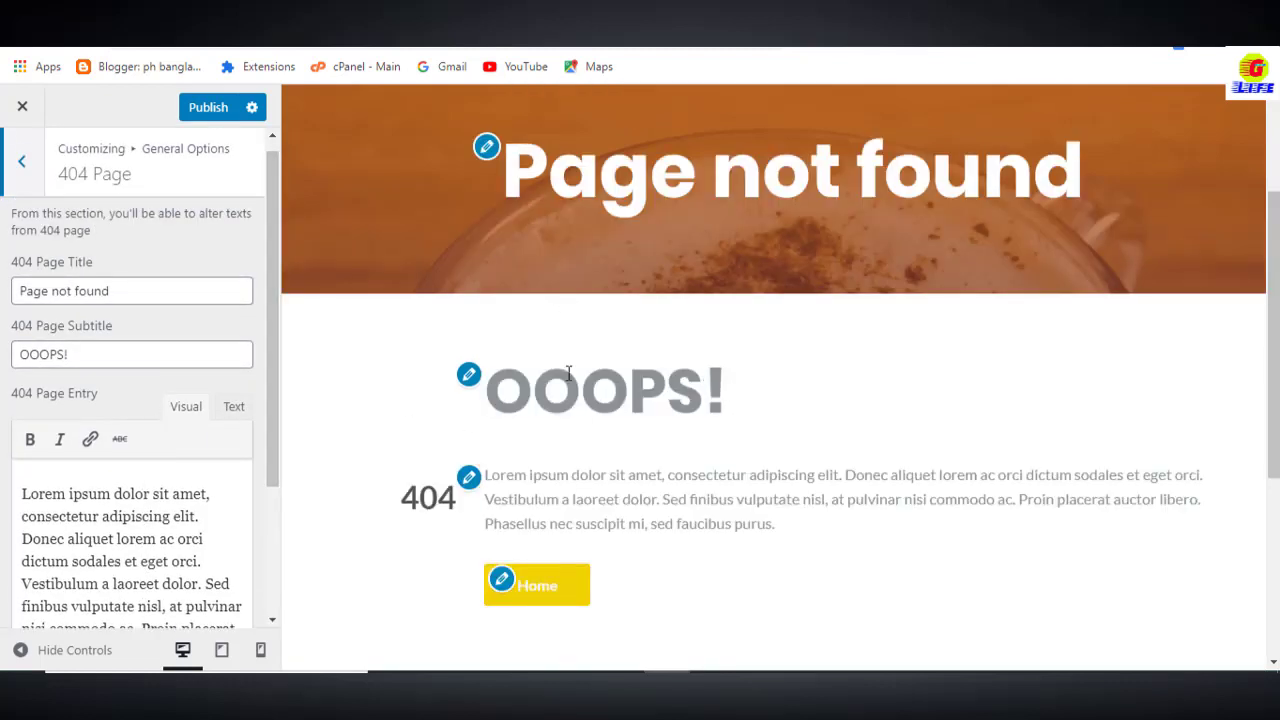
{"action": "left_click", "coordinate": [22, 163]}
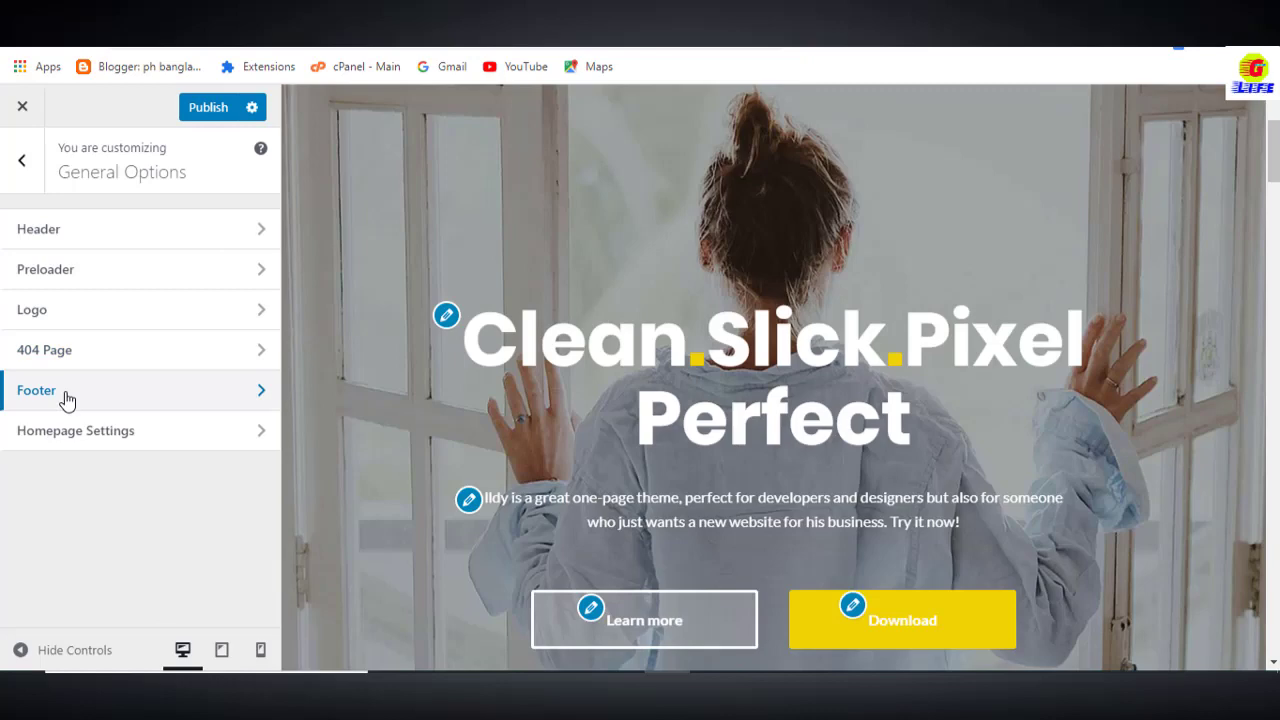
{"action": "left_click", "coordinate": [64, 397]}
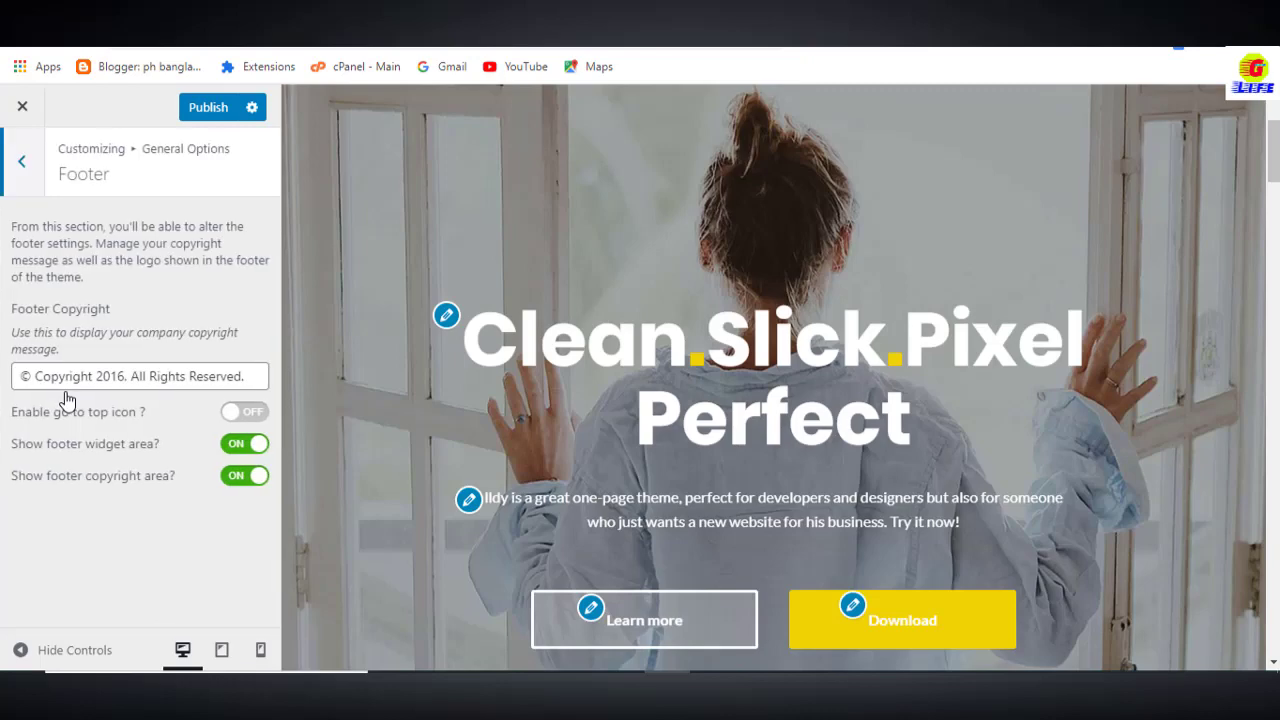
{"action": "scroll", "coordinate": [790, 435], "scroll_direction": "down", "scroll_amount": 5}
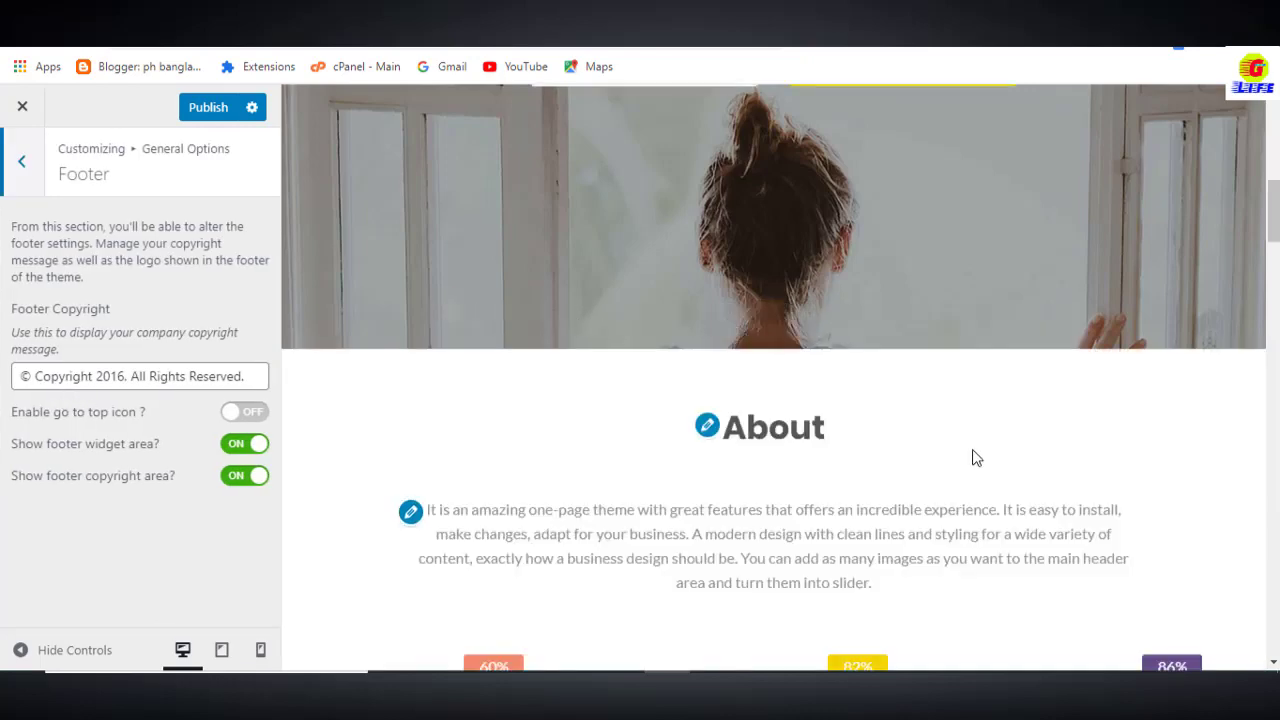
{"action": "left_click_drag", "start_coordinate": [1276, 218], "coordinate": [1273, 625]}
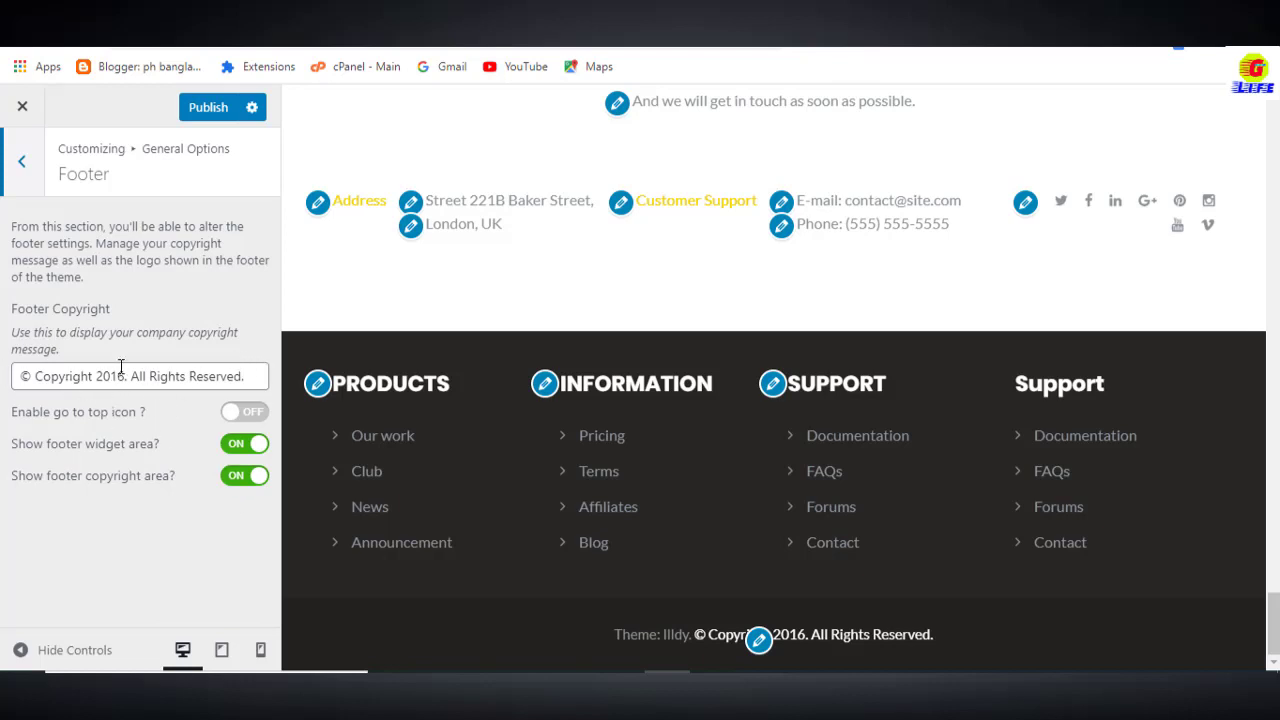
{"action": "left_click", "coordinate": [88, 376]}
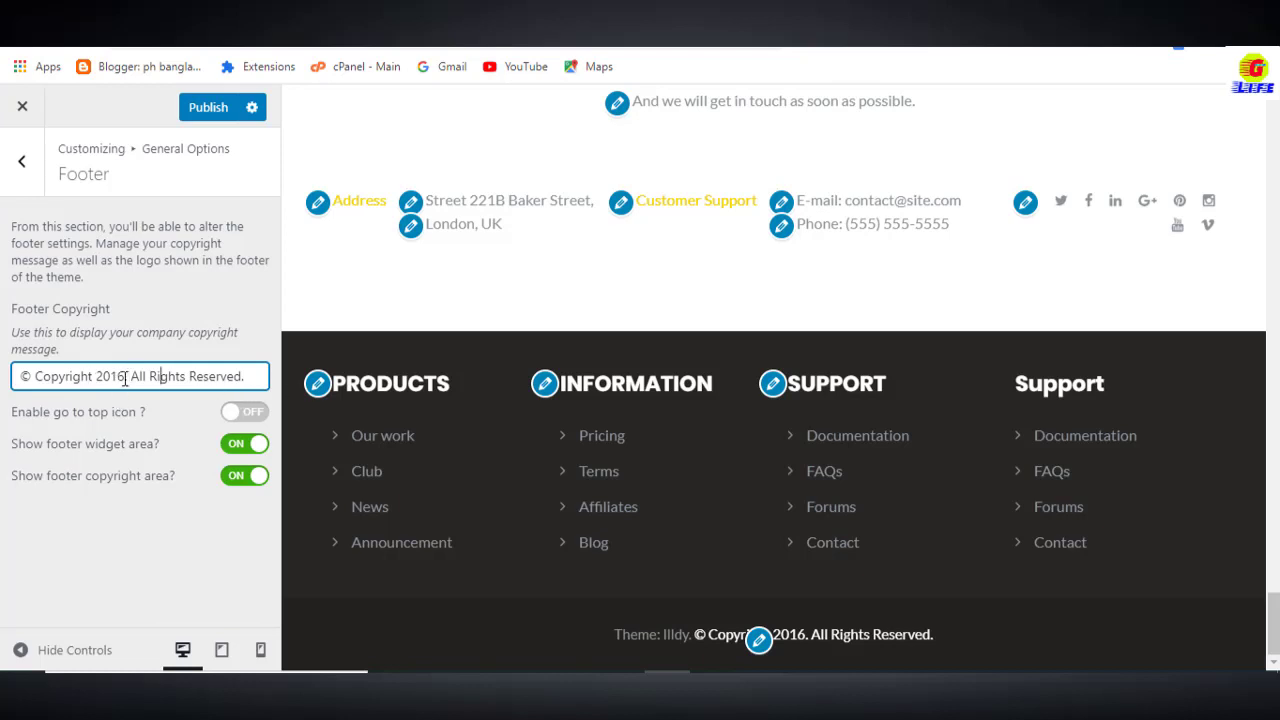
{"action": "key", "text": "BackSpace"}
{"action": "key", "text": "BackSpace"}
{"action": "type", "text": "20"}
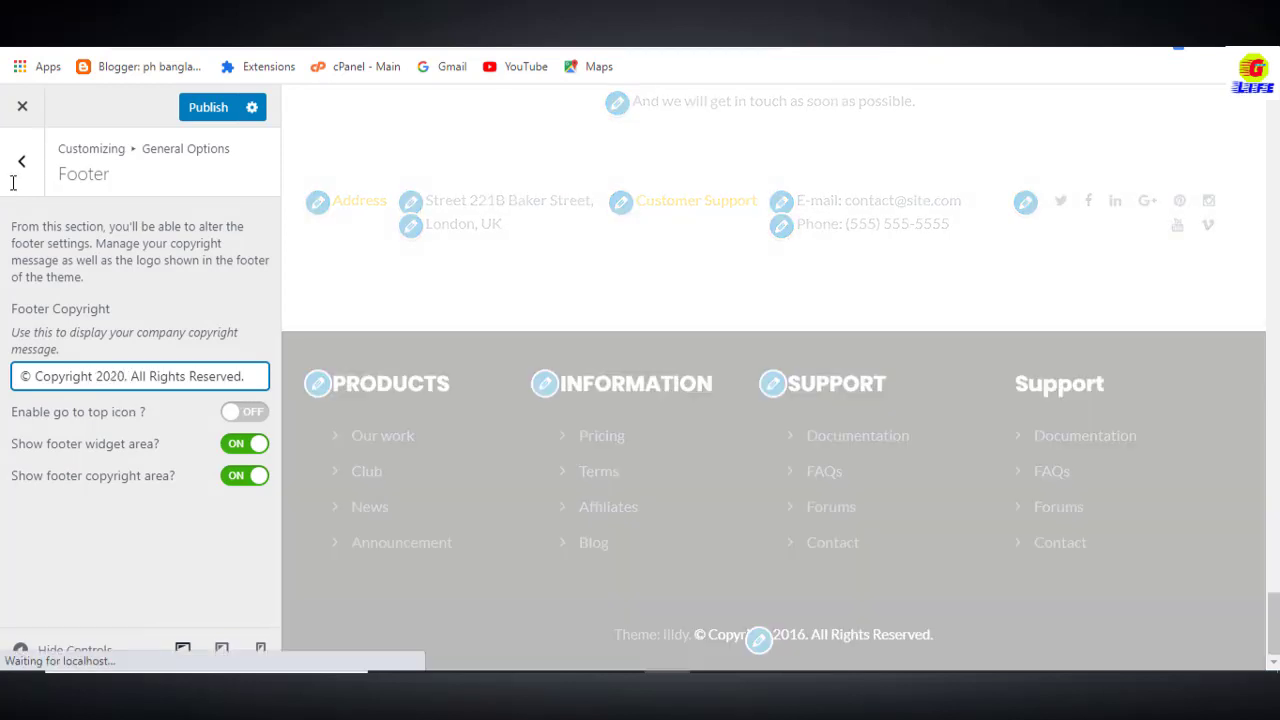
{"action": "left_click", "coordinate": [22, 161]}
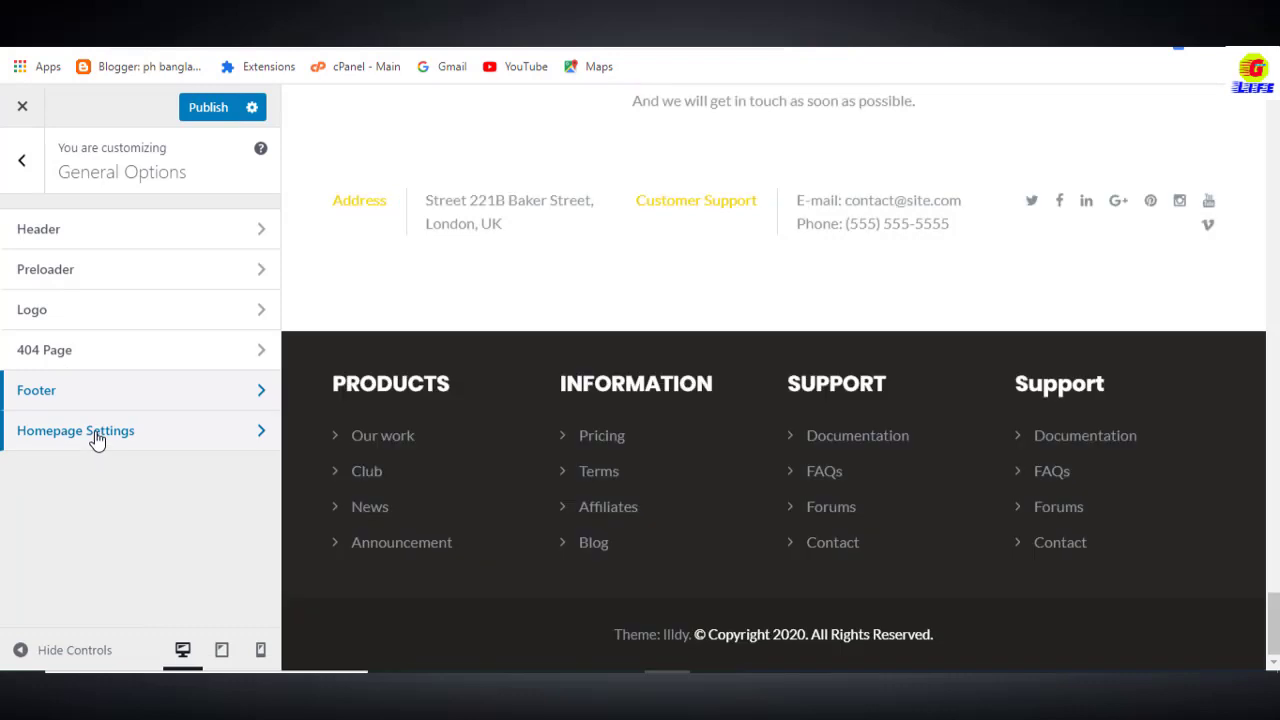
Check the Homepage Settings for the homepage display, homepage and posts page choices, and return to the main customizer list.
{"action": "left_click", "coordinate": [100, 440]}
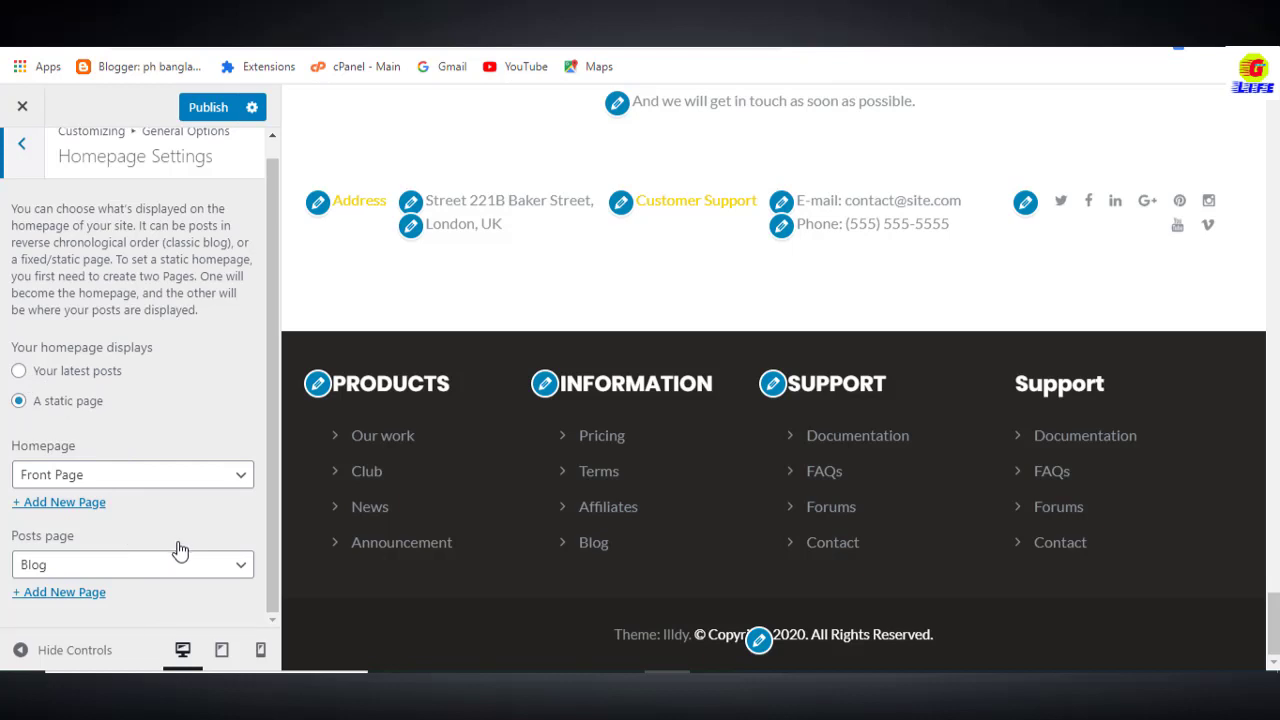
{"action": "scroll", "coordinate": [103, 548], "scroll_direction": "up", "scroll_amount": 1}
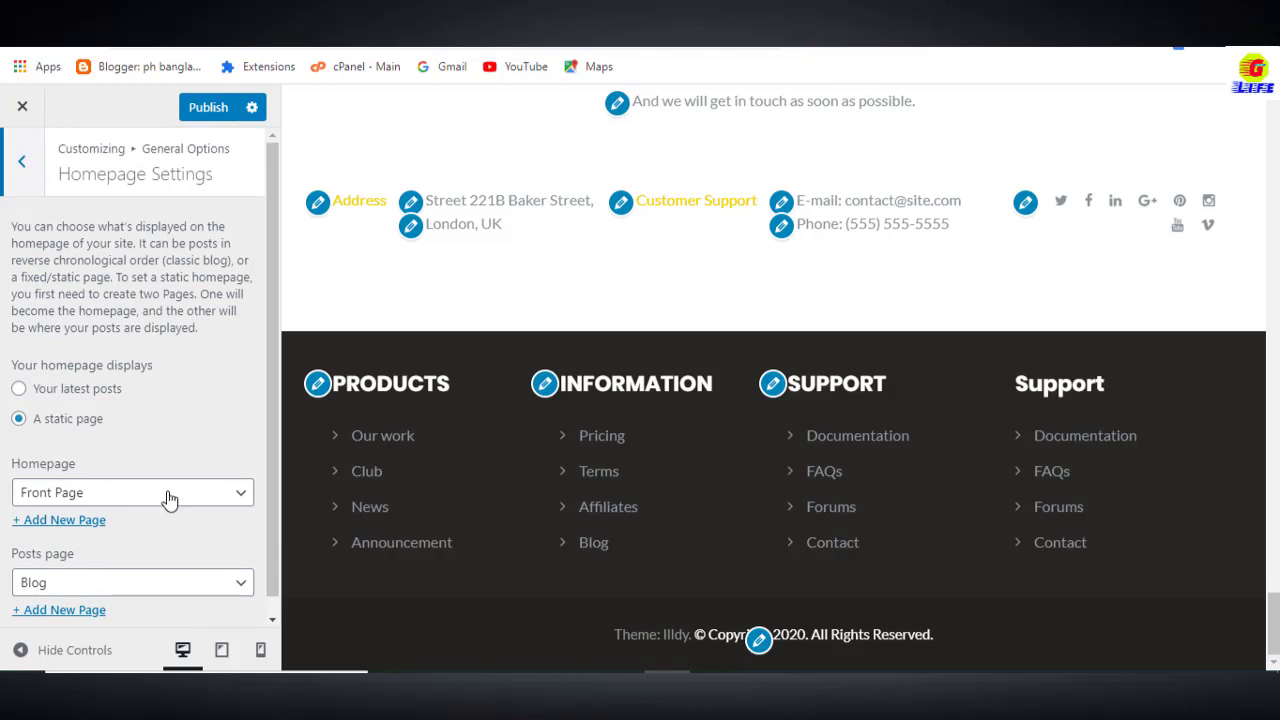
{"action": "left_click", "coordinate": [24, 166]}
{"action": "left_click", "coordinate": [24, 166]}
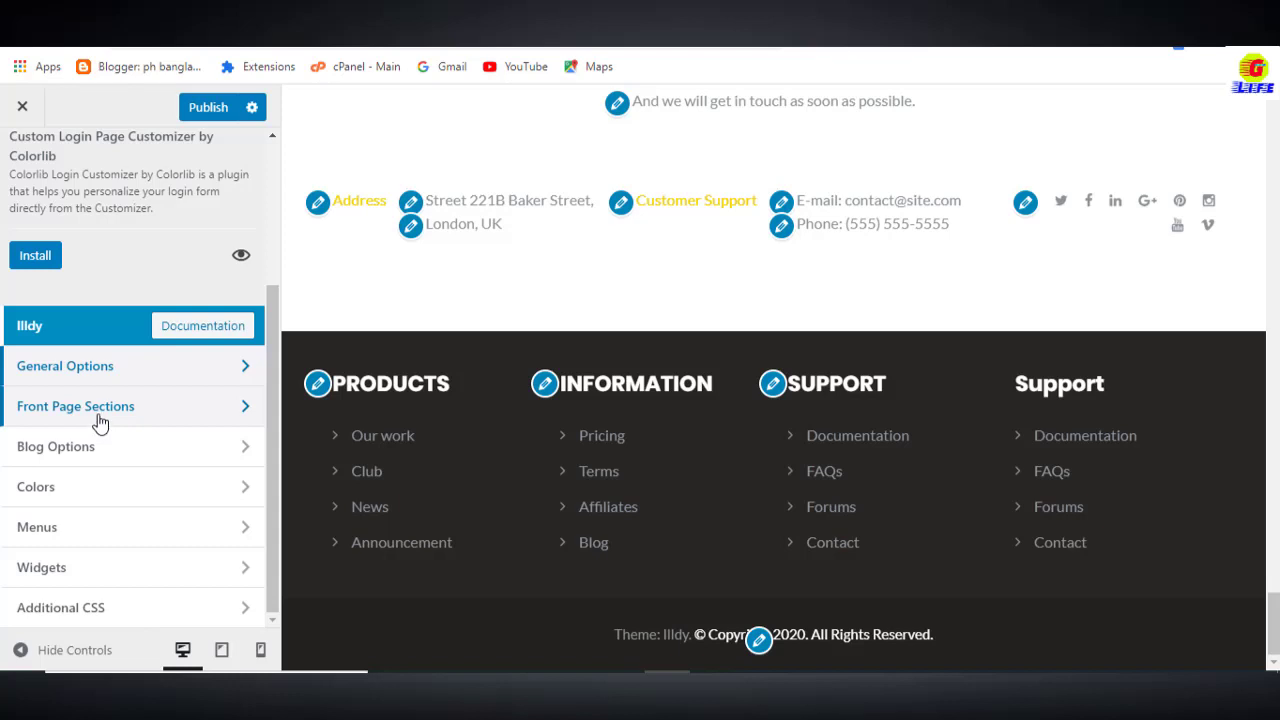
Open the Jumbotron Section of the front page and examine its title, entry, button and color settings alongside the preview.
{"action": "left_click", "coordinate": [99, 418]}
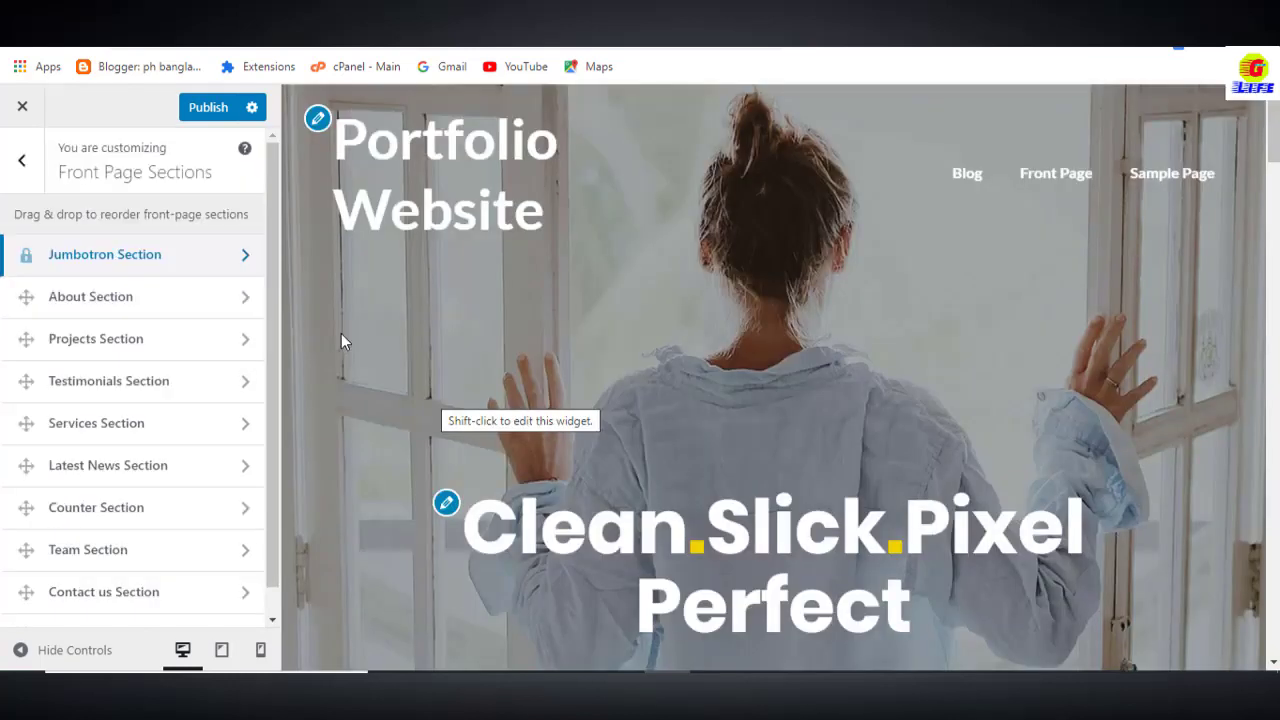
{"action": "left_click", "coordinate": [194, 264]}
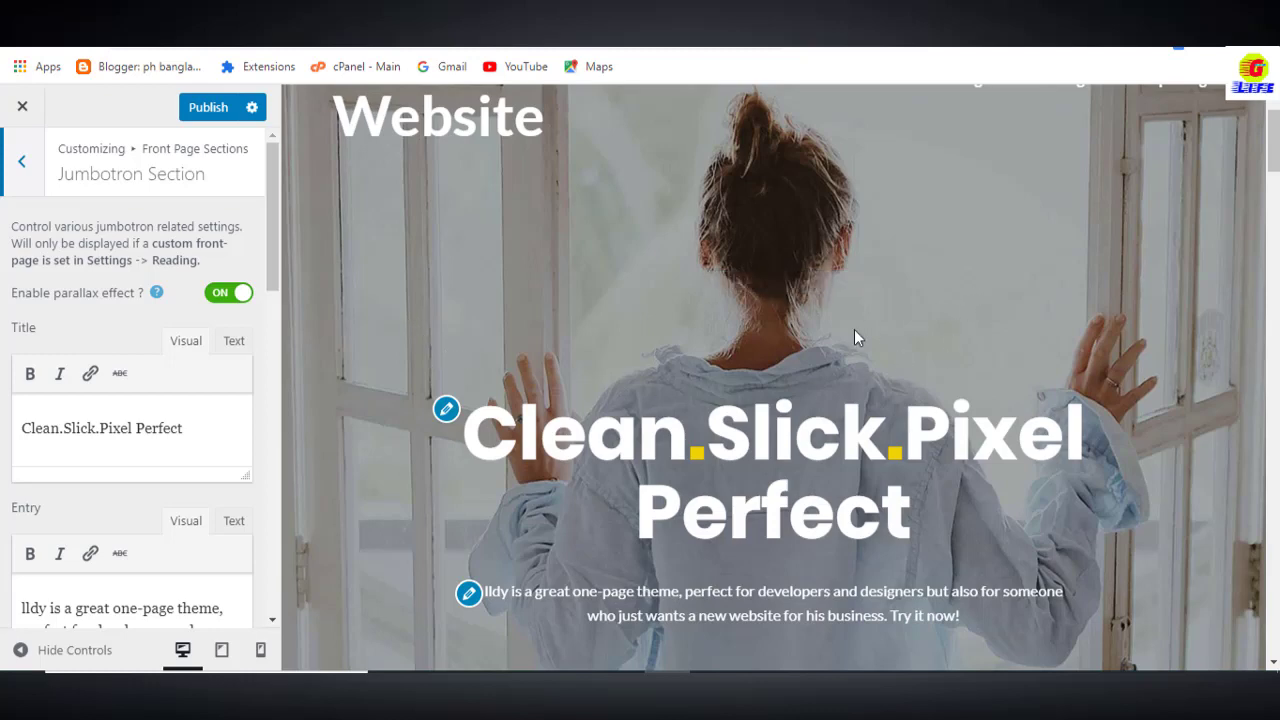
{"action": "scroll", "coordinate": [820, 450], "scroll_direction": "down", "scroll_amount": 4}
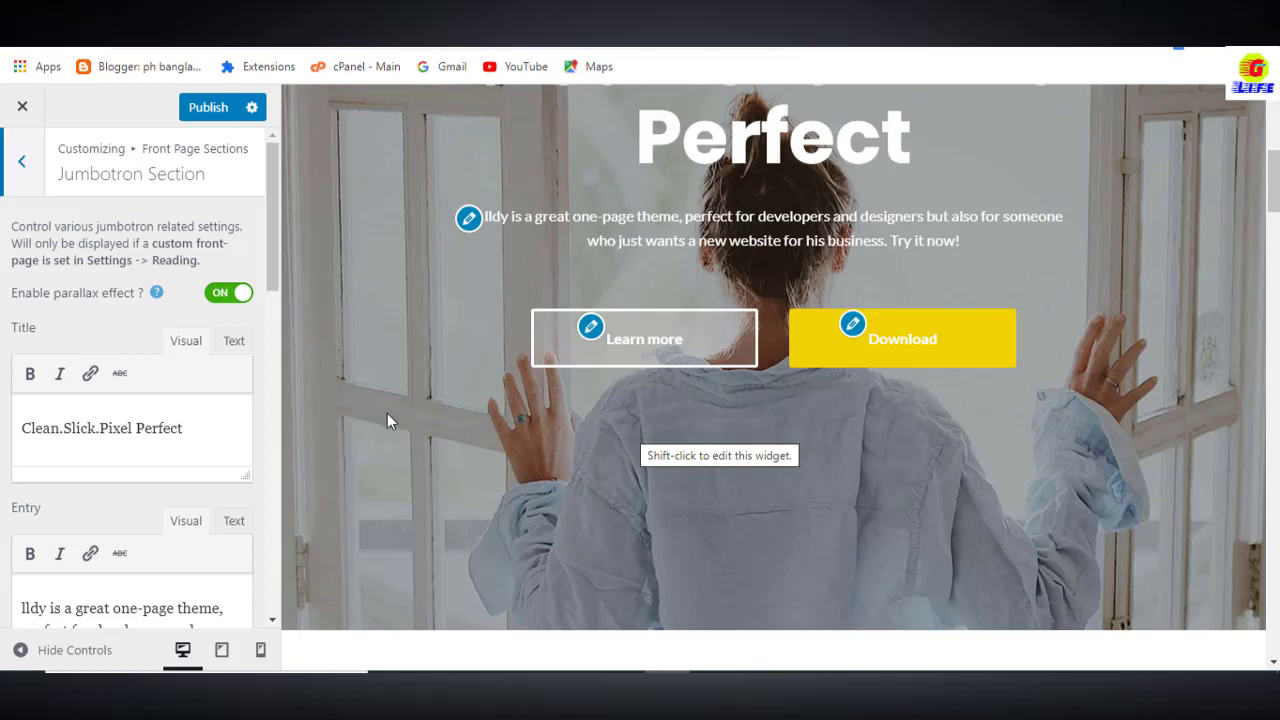
{"action": "scroll", "coordinate": [880, 380], "scroll_direction": "up", "scroll_amount": 3}
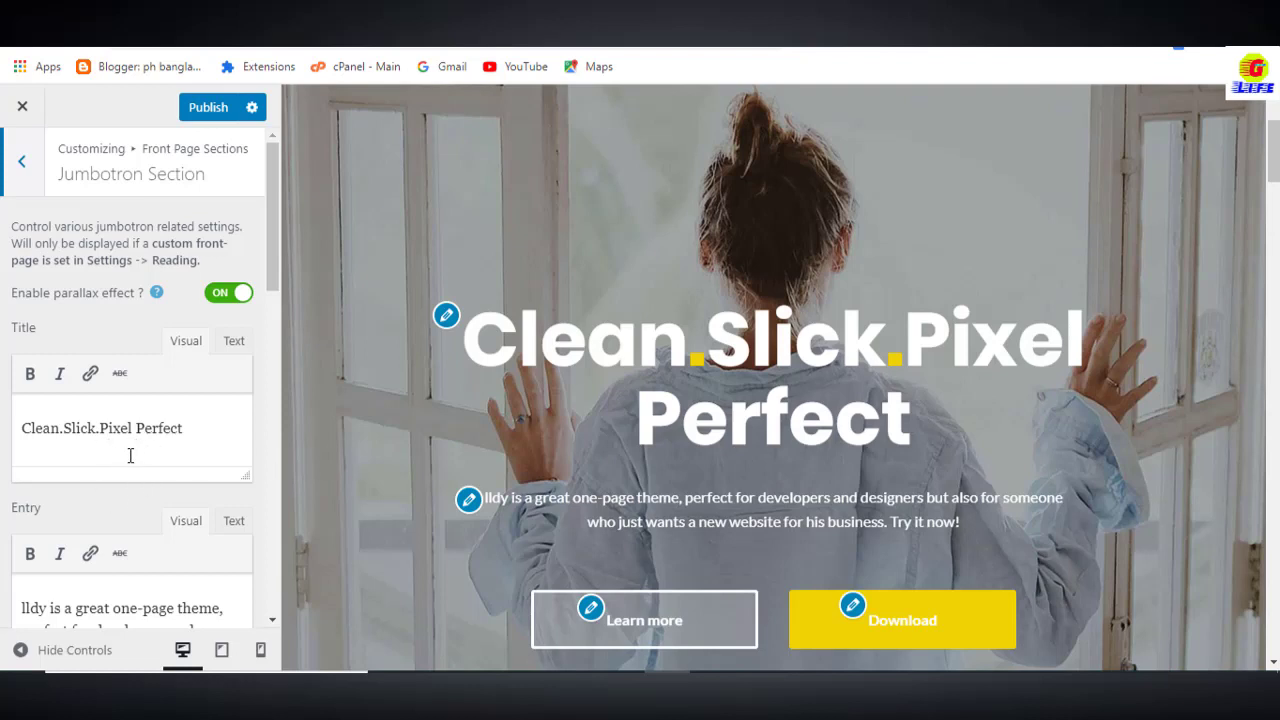
{"action": "scroll", "coordinate": [67, 463], "scroll_direction": "down", "scroll_amount": 2}
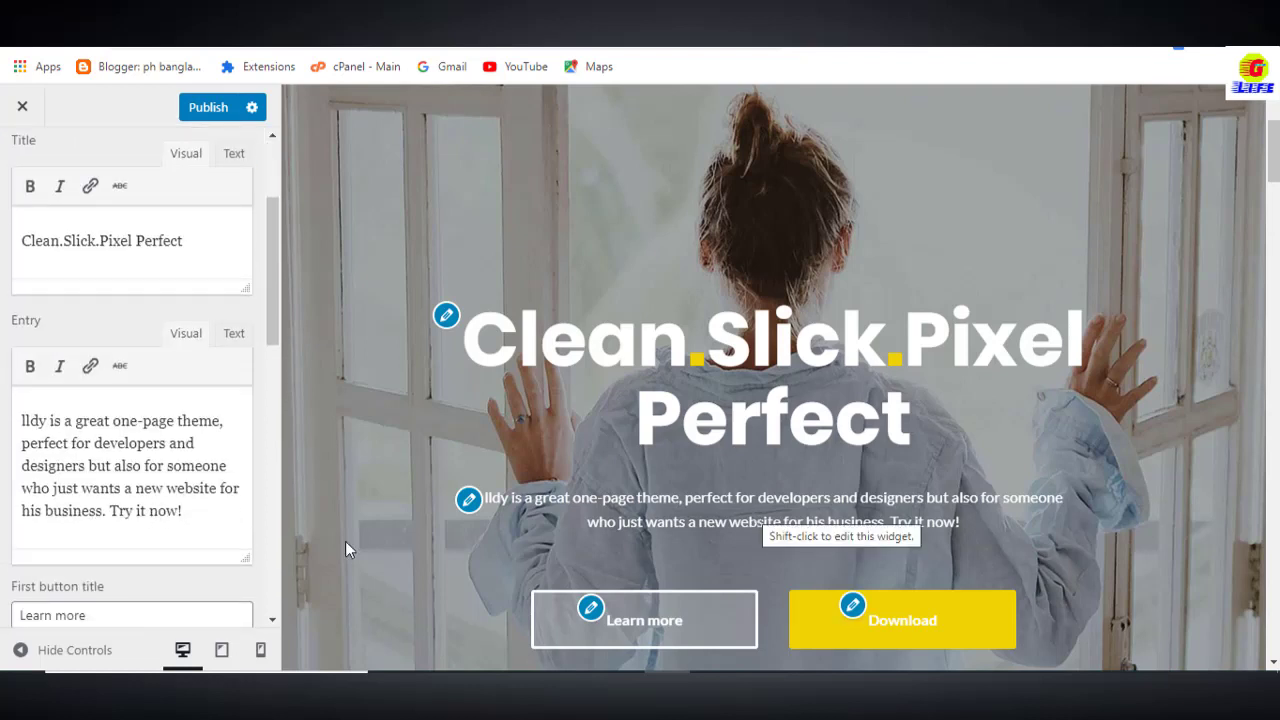
{"action": "scroll", "coordinate": [146, 515], "scroll_direction": "down", "scroll_amount": 10}
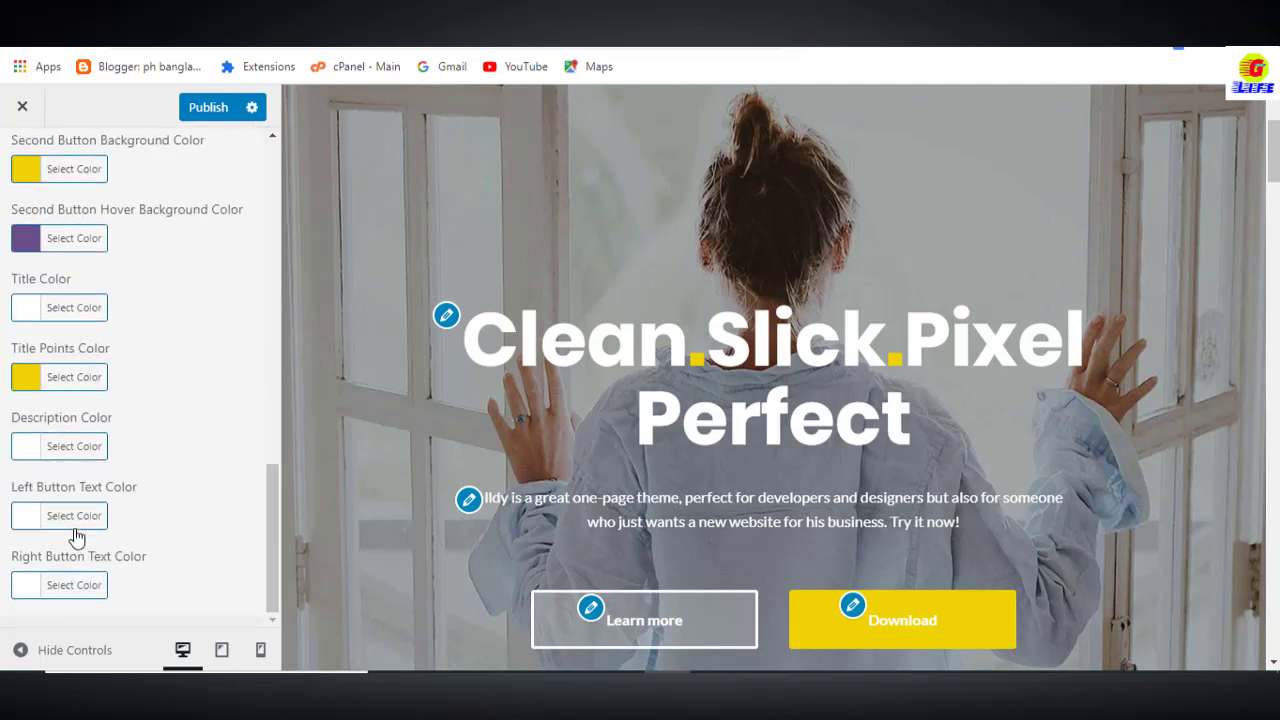
{"action": "scroll", "coordinate": [77, 537], "scroll_direction": "up", "scroll_amount": 6}
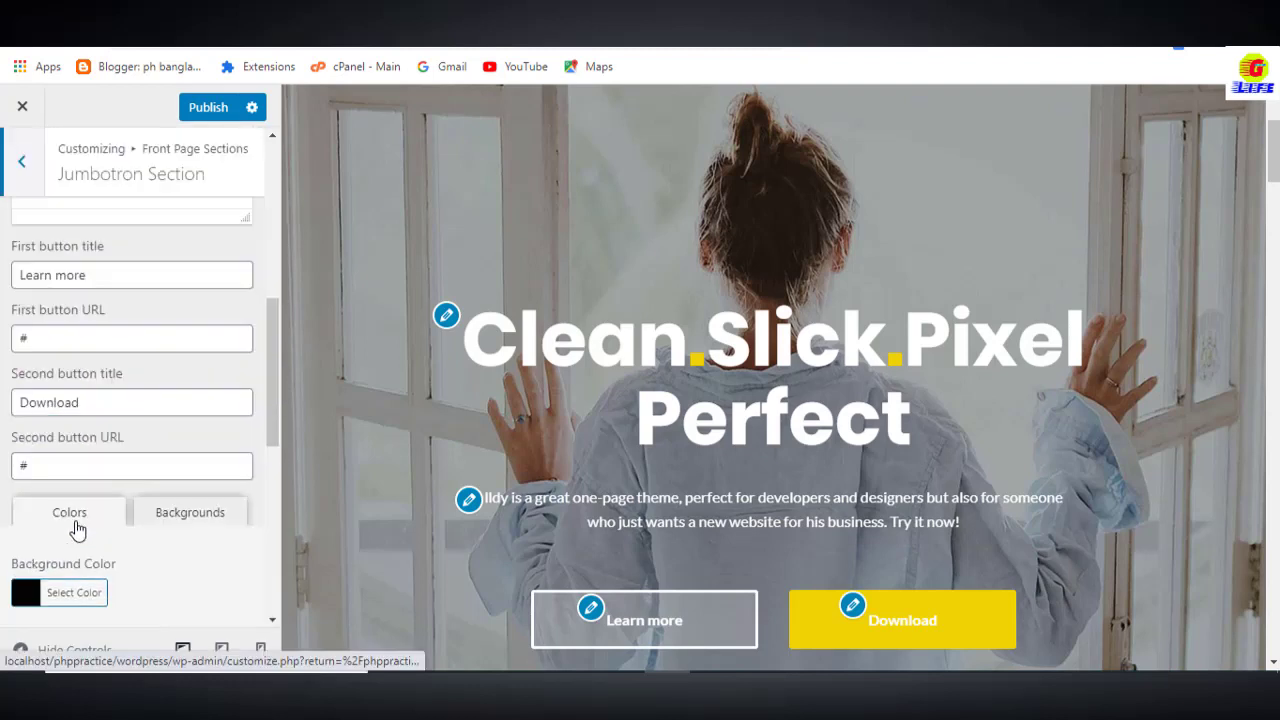
Replace the jumbotron background image with the photo of the woman in a white shirt working at a laptop.
{"action": "left_click", "coordinate": [176, 516]}
{"action": "scroll", "coordinate": [187, 502], "scroll_direction": "down", "scroll_amount": 4}
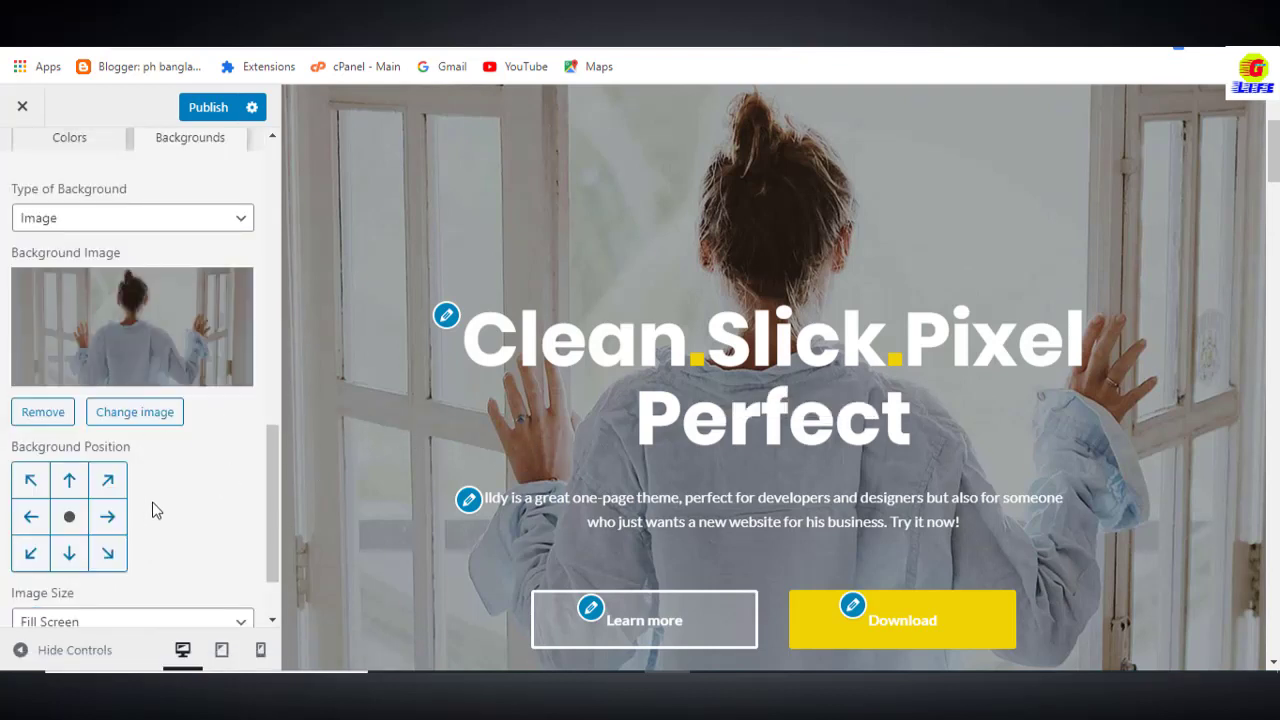
{"action": "left_click", "coordinate": [36, 414]}
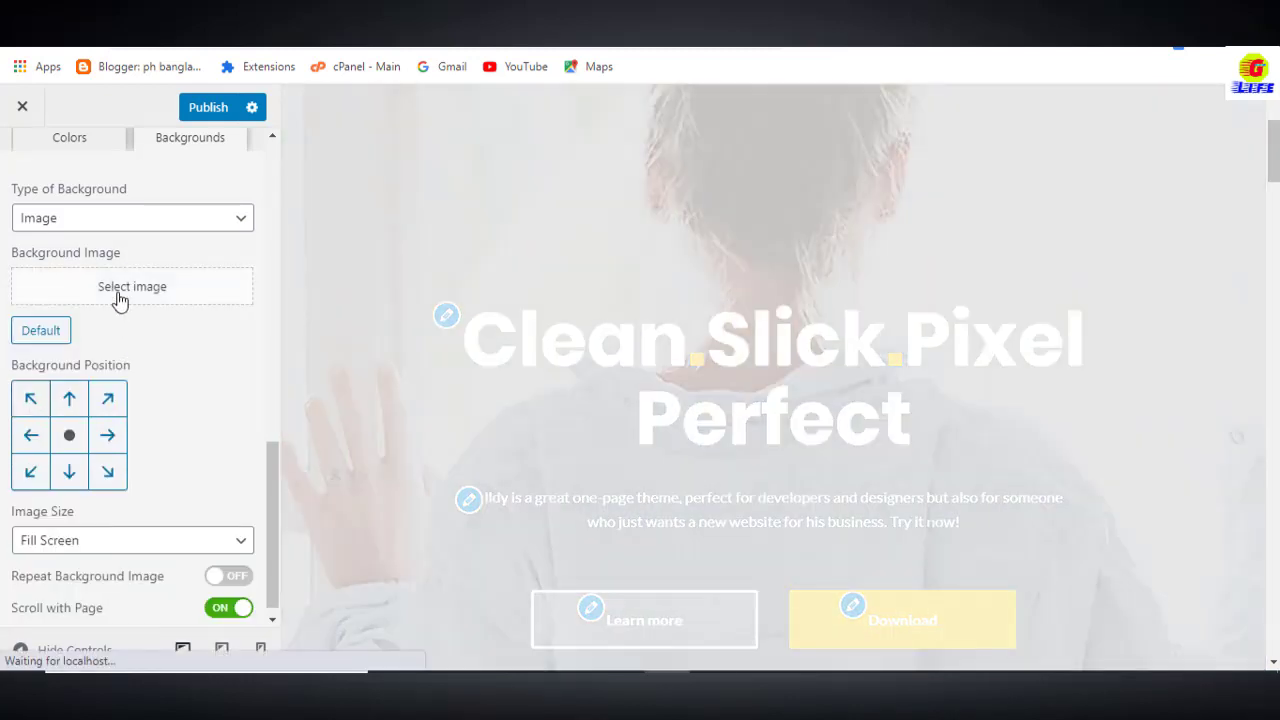
{"action": "left_click", "coordinate": [118, 297]}
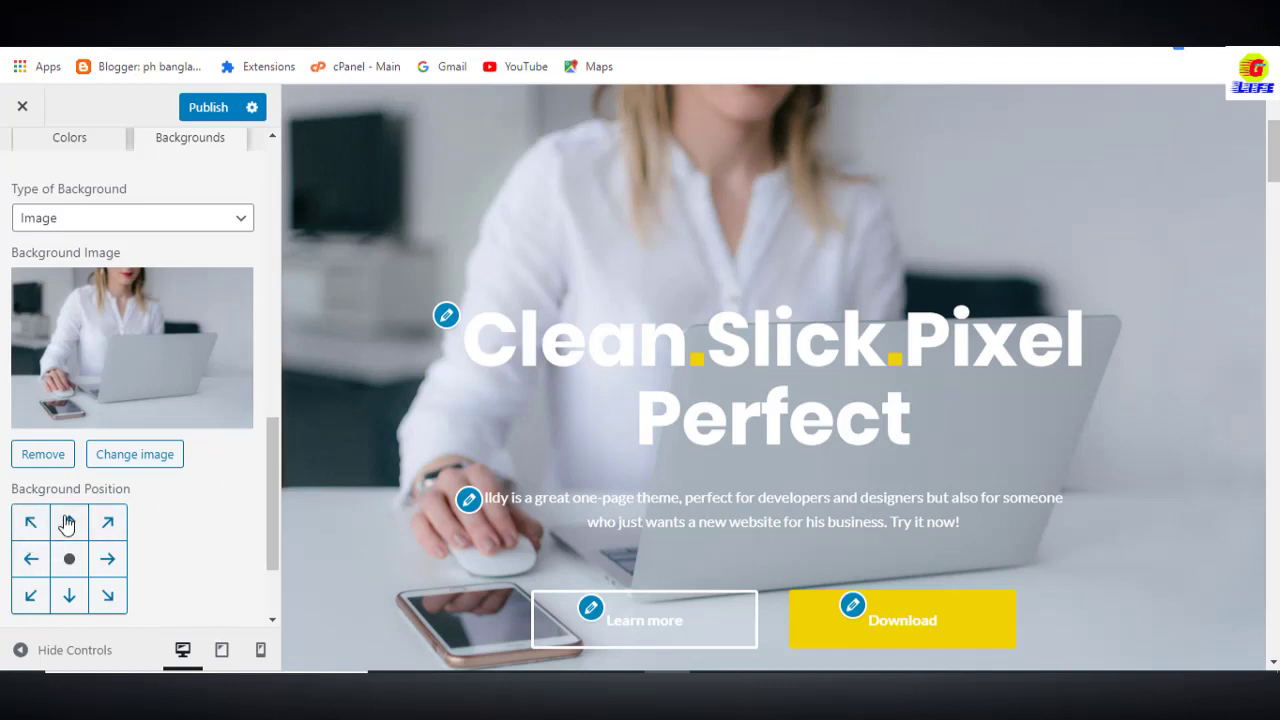
Try the right and left background positions for the jumbotron image and settle on the center position.
{"action": "left_click", "coordinate": [107, 558]}
{"action": "left_click", "coordinate": [31, 558]}
{"action": "left_click", "coordinate": [69, 558]}
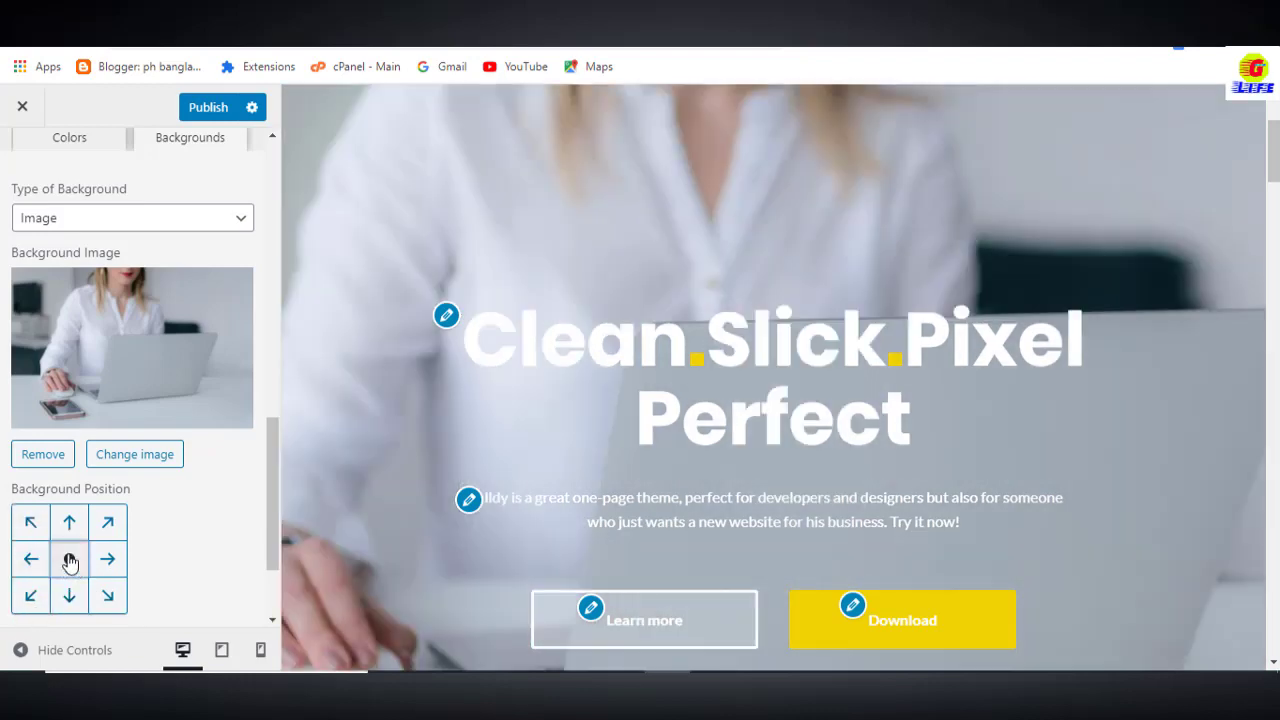
Set the jumbotron title to "Best.Website.Portfolio", rework the entry to start with "Developers and designers", and title the buttons "Click Now" and "Contact Now".
{"action": "scroll", "coordinate": [160, 534], "scroll_direction": "down", "scroll_amount": 3}
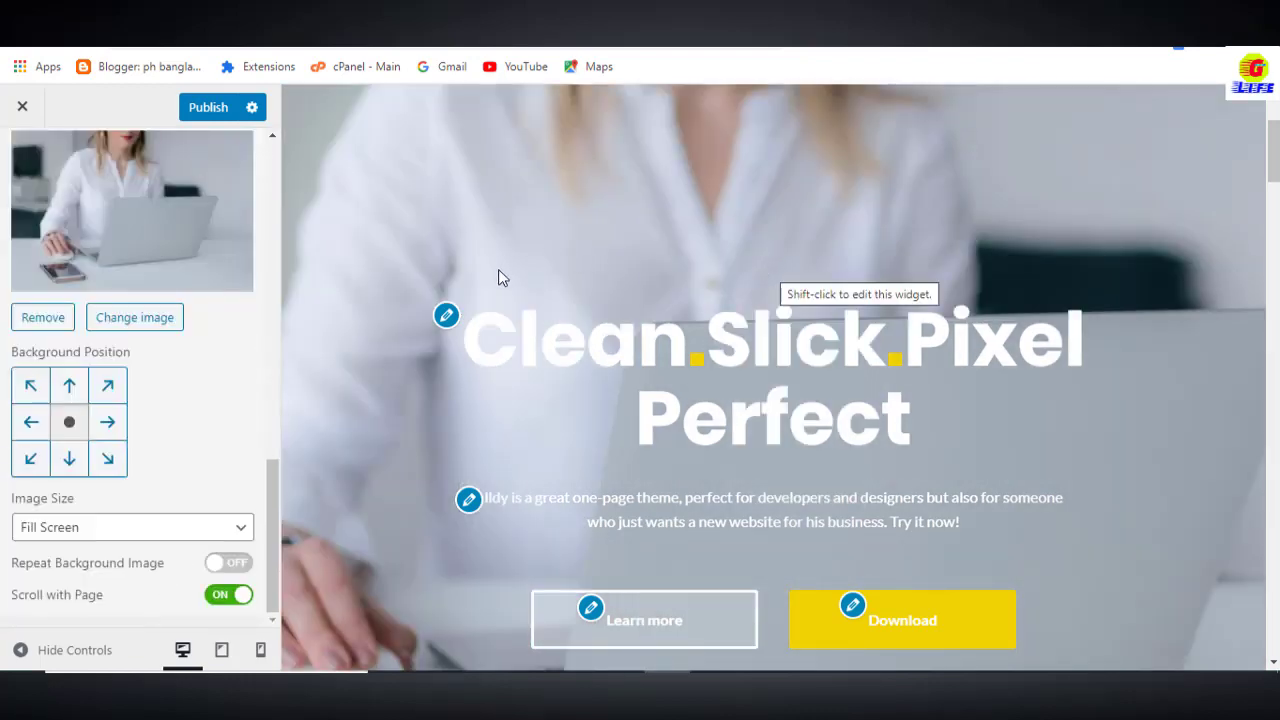
{"action": "left_click_drag", "start_coordinate": [506, 286], "coordinate": [965, 435]}
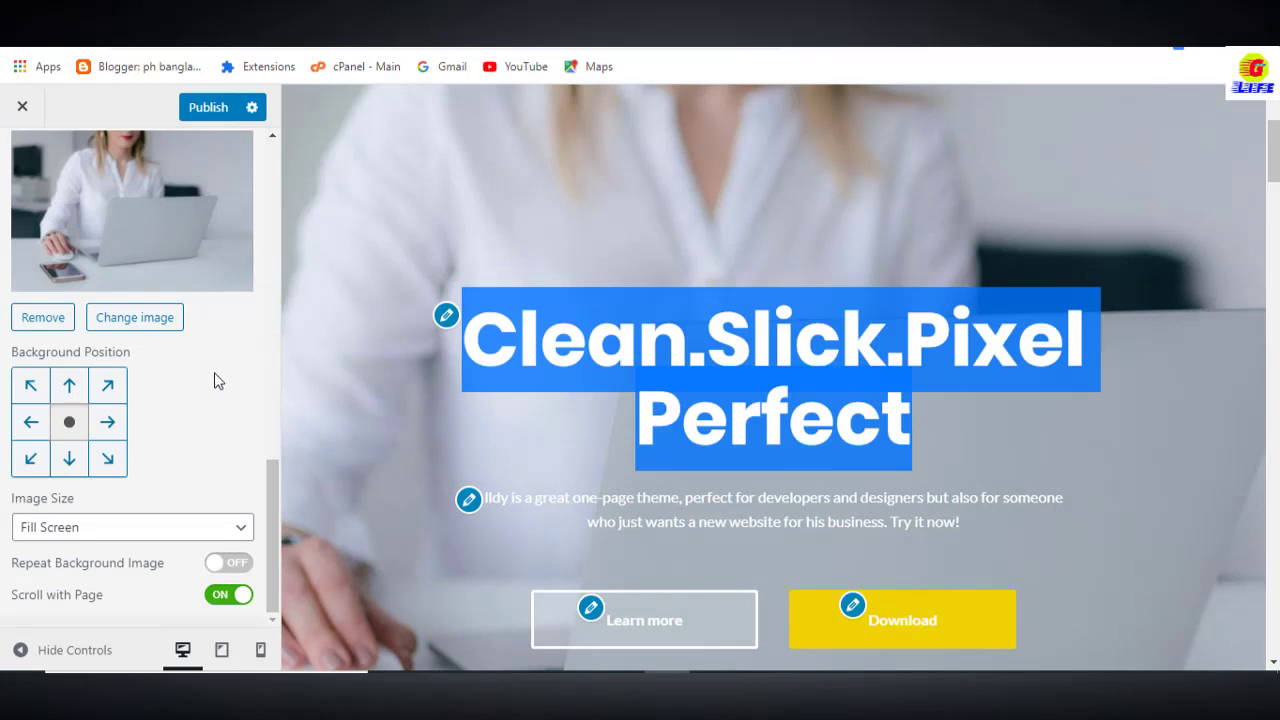
{"action": "scroll", "coordinate": [214, 380], "scroll_direction": "up", "scroll_amount": 10}
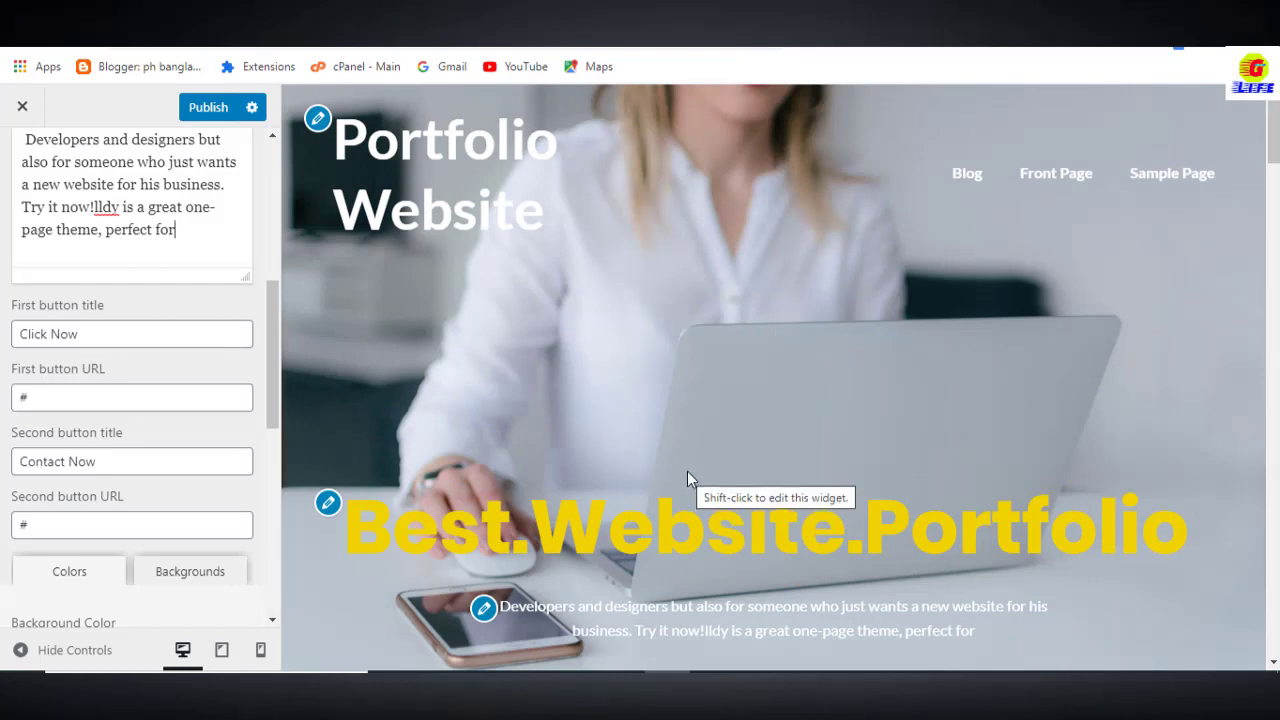
{"action": "scroll", "coordinate": [180, 360], "scroll_direction": "up", "scroll_amount": 5}
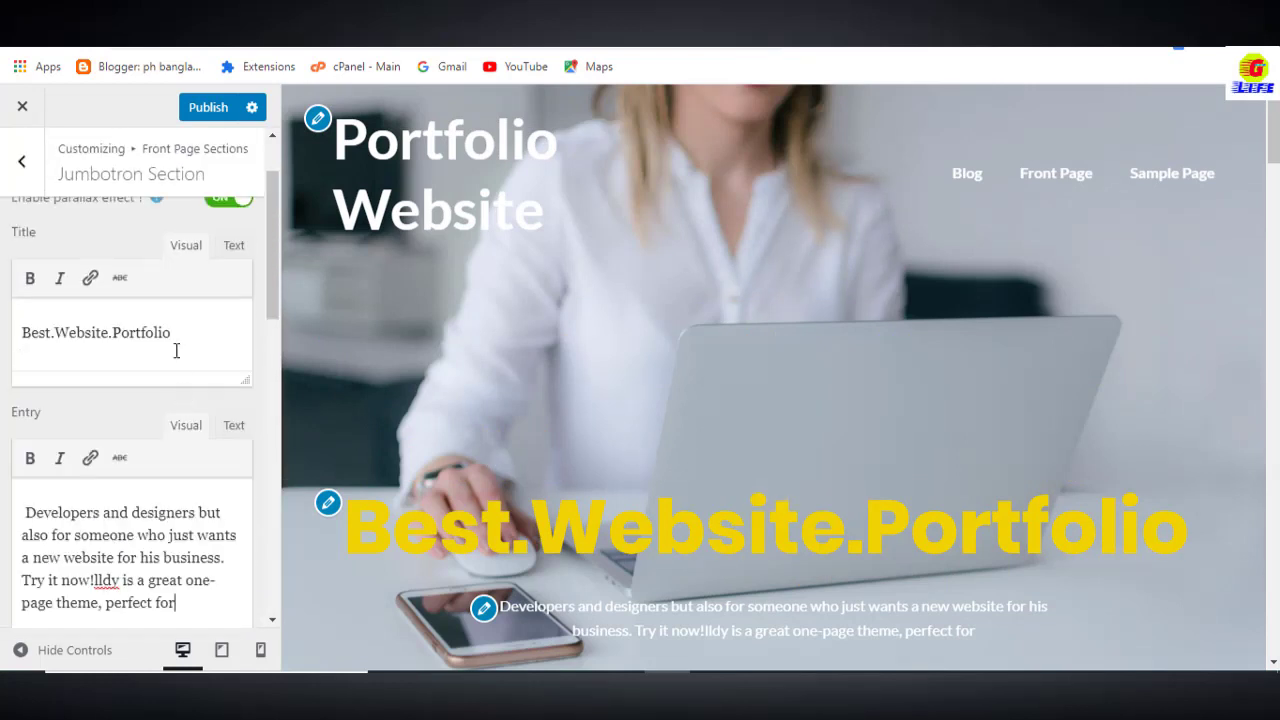
{"action": "left_click", "coordinate": [24, 165]}
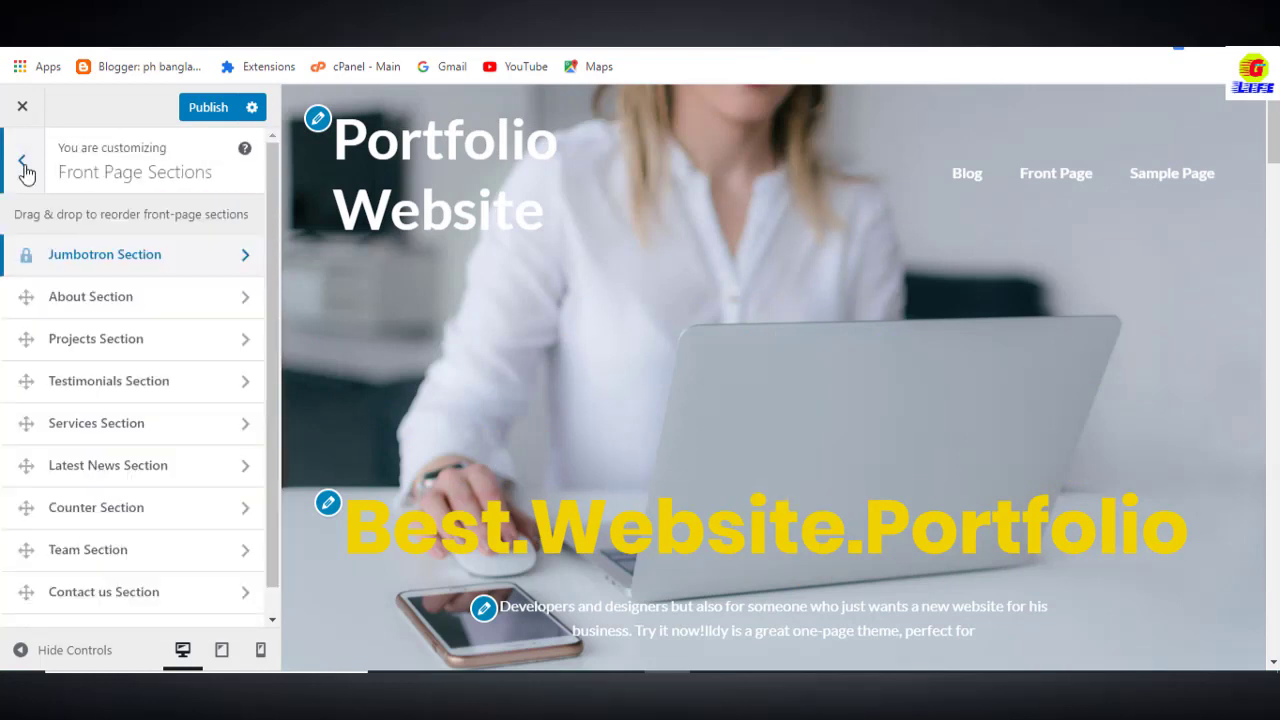
Open the About Section of the front page and change its title to "About Me".
{"action": "left_click", "coordinate": [130, 314]}
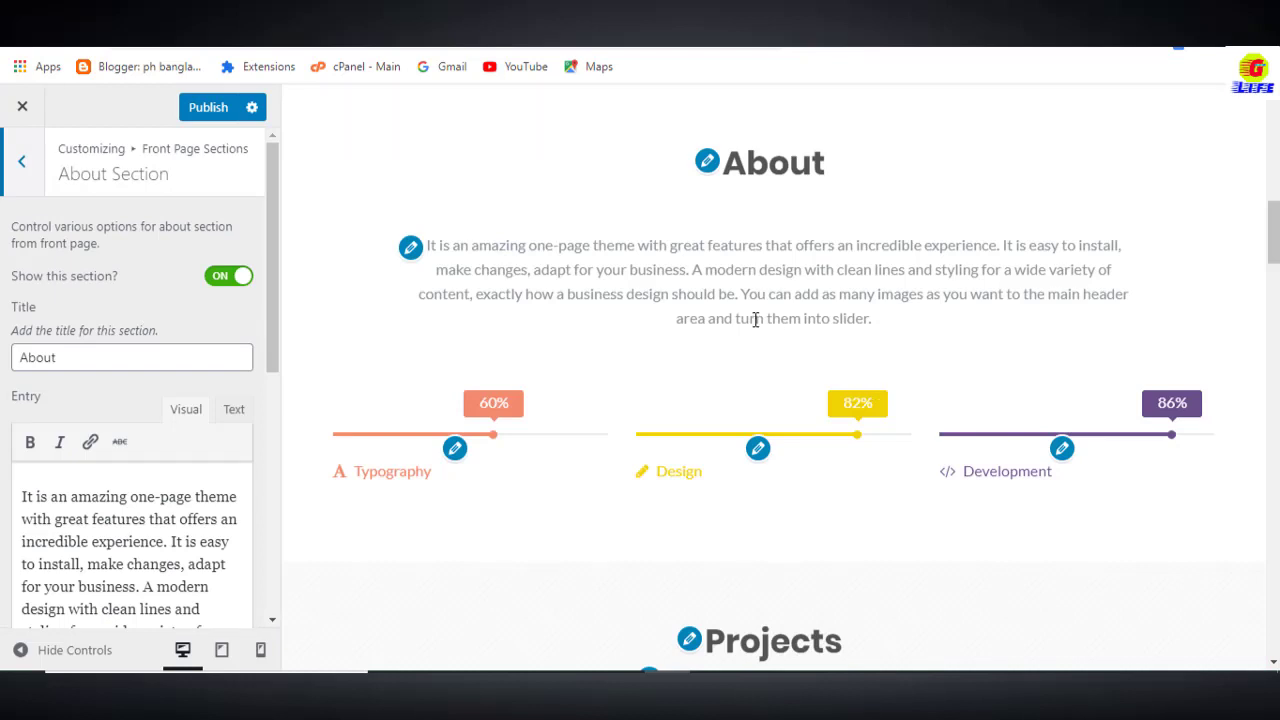
{"action": "left_click", "coordinate": [75, 361]}
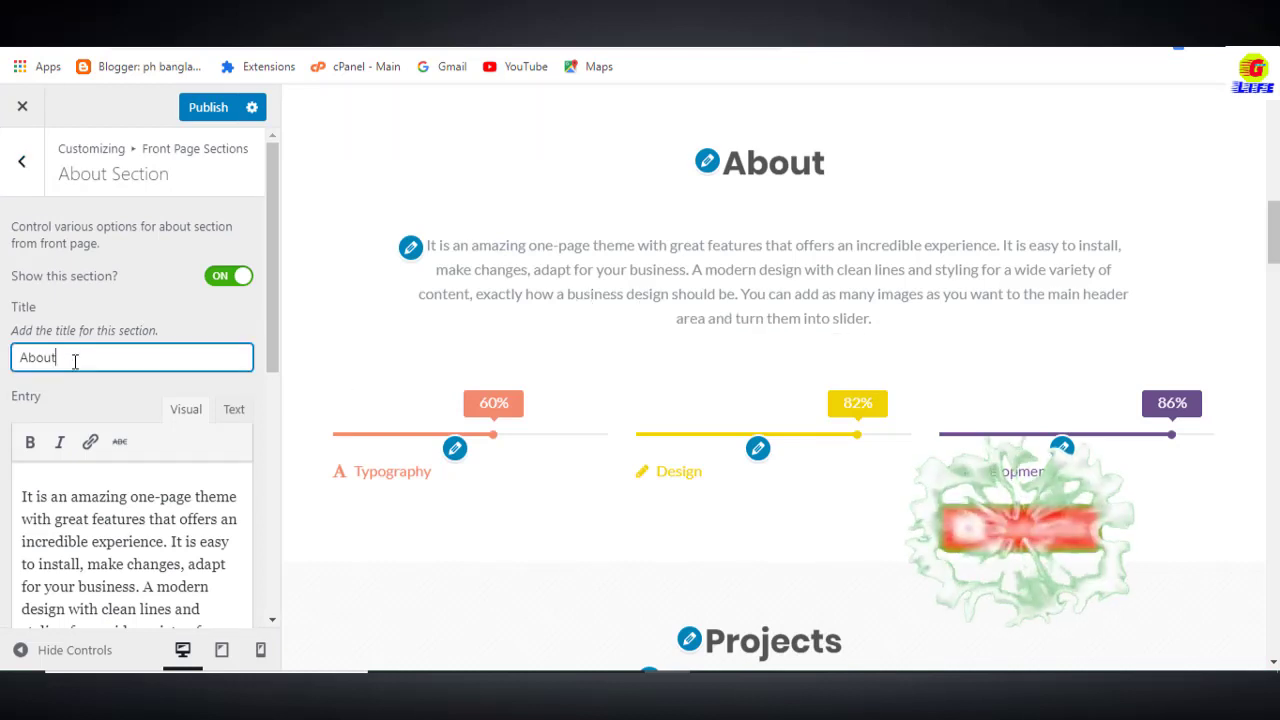
{"action": "type", "text": "Me"}
{"action": "left_click_drag", "start_coordinate": [422, 242], "coordinate": [947, 349]}
Open the Typography skill bar from the About preview and set its title to "HTML" and its percentage to 70.
{"action": "scroll", "coordinate": [686, 434], "scroll_direction": "down", "scroll_amount": 1}
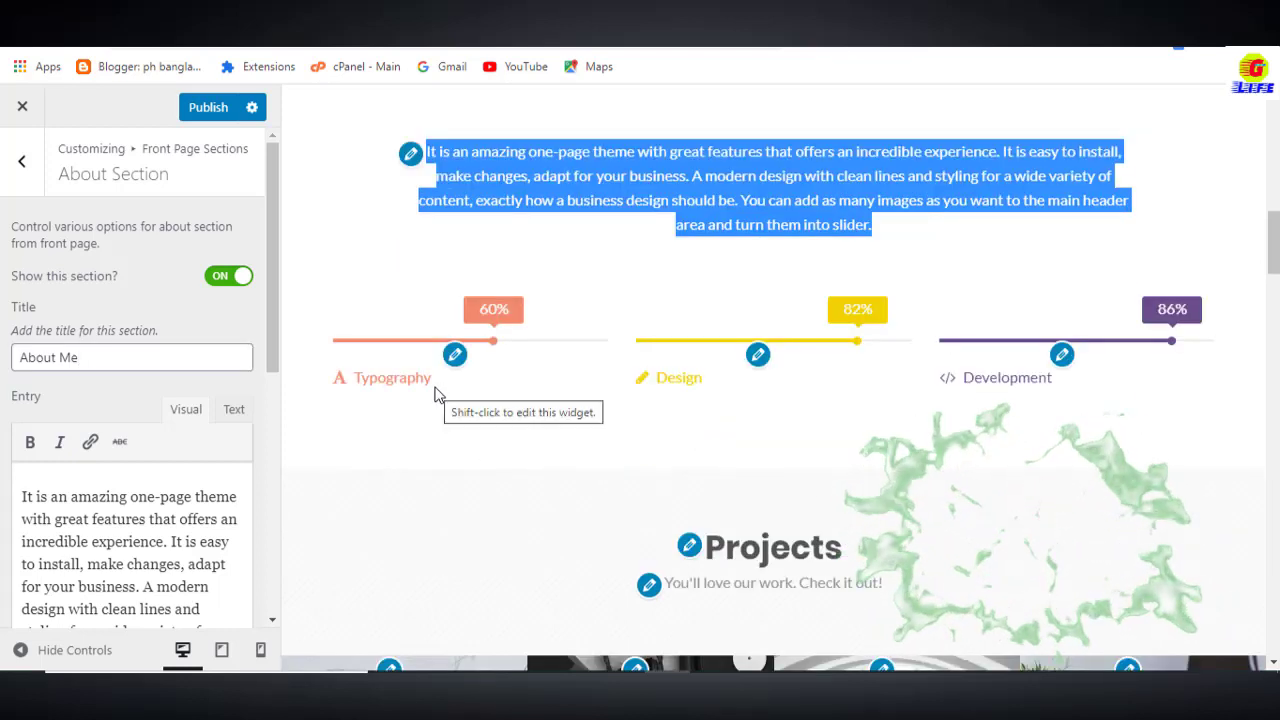
{"action": "left_click", "coordinate": [454, 356]}
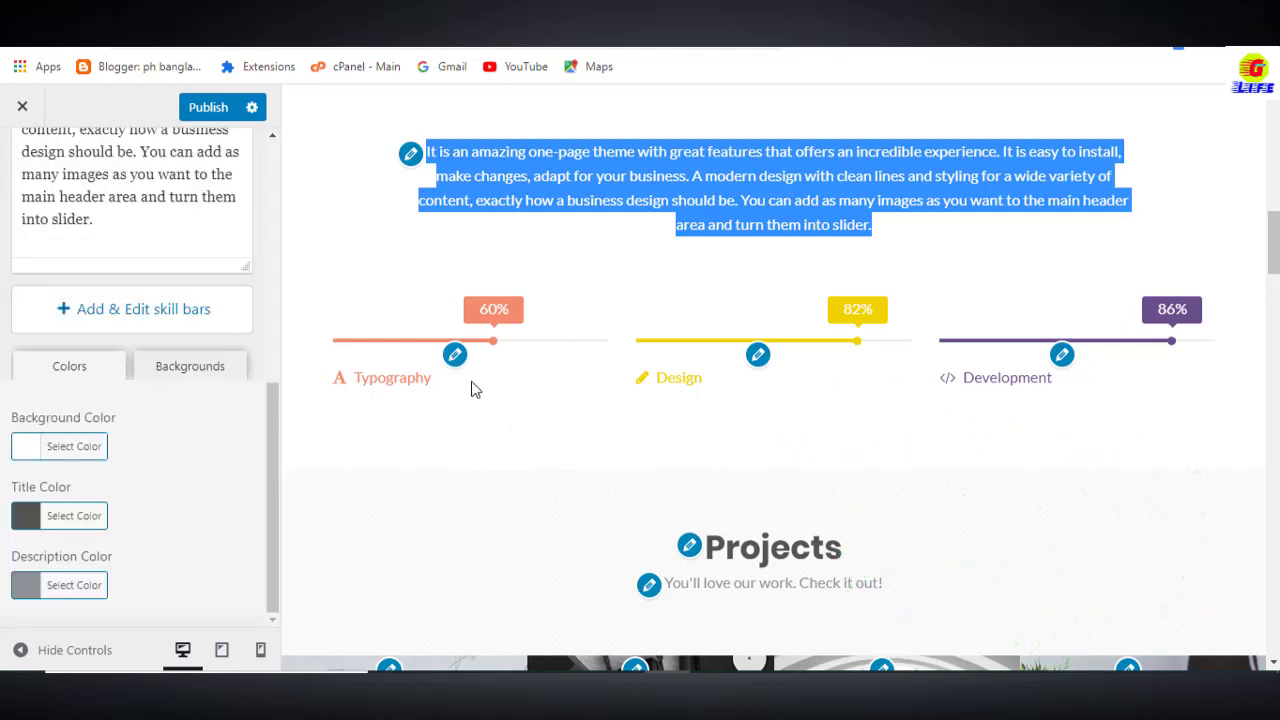
{"action": "left_click", "coordinate": [455, 356]}
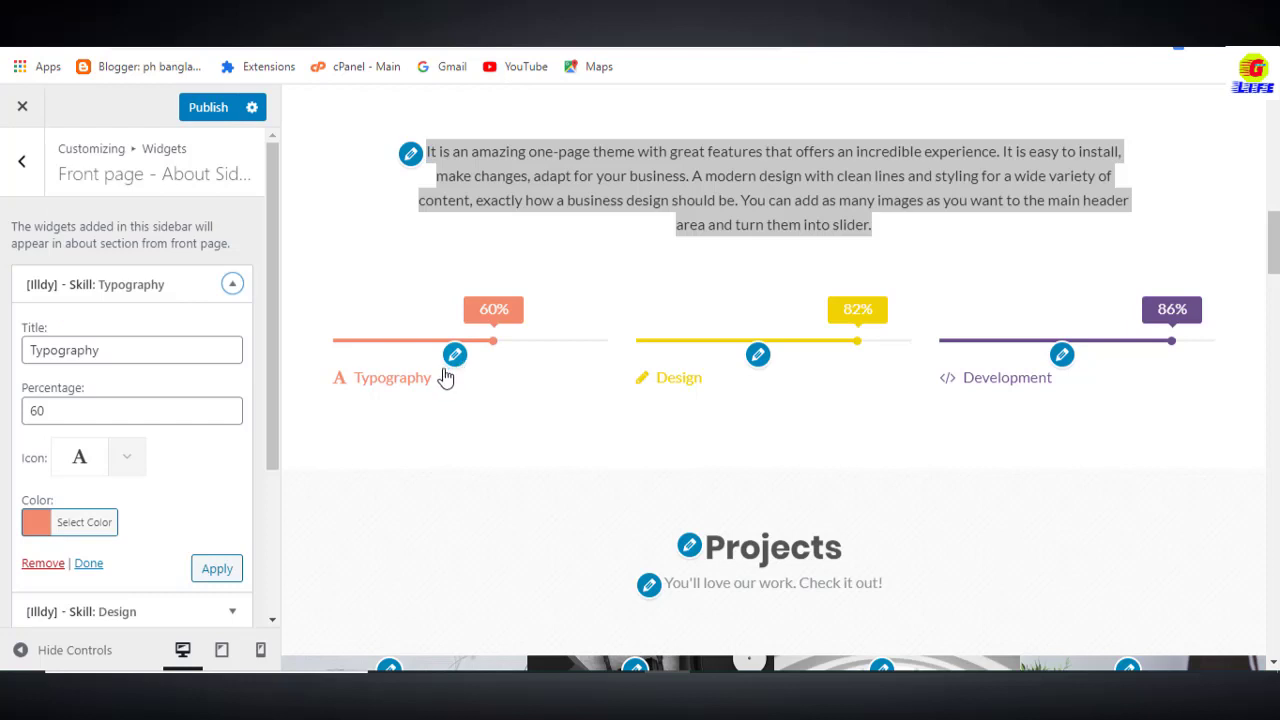
{"action": "left_click", "coordinate": [190, 351]}
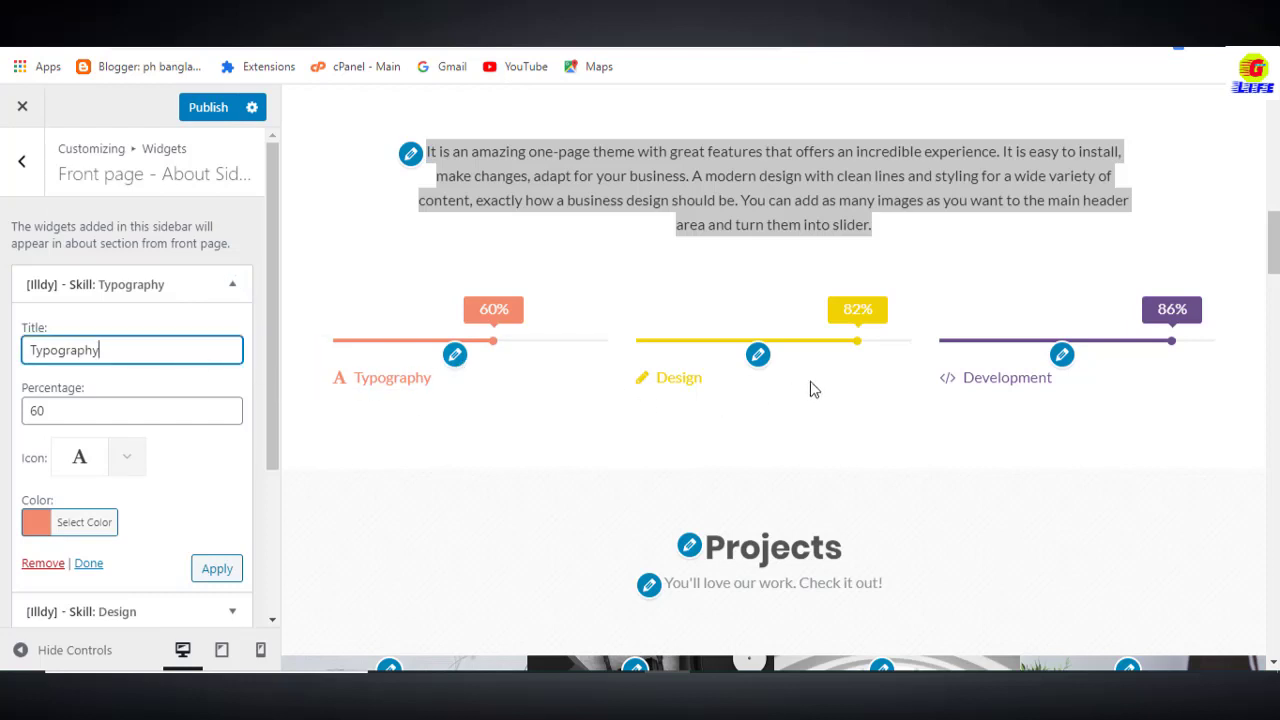
{"action": "key", "text": "BackSpace"}
{"action": "key", "text": "BackSpace"}
{"action": "key", "text": "BackSpace"}
{"action": "key", "text": "BackSpace"}
{"action": "key", "text": "BackSpace"}
{"action": "key", "text": "BackSpace"}
{"action": "key", "text": "BackSpace"}
{"action": "key", "text": "BackSpace"}
{"action": "key", "text": "BackSpace"}
{"action": "key", "text": "BackSpace"}
{"action": "type", "text": "HTML"}
{"action": "scroll", "coordinate": [100, 340], "scroll_direction": "down", "scroll_amount": 1}
{"action": "left_click", "coordinate": [86, 320]}
{"action": "key", "text": "BackSpace"}
{"action": "key", "text": "BackSpace"}
{"action": "type", "text": "70"}
Open the Design skill bar from the About preview, change its title to "CSS" and clear its percentage.
{"action": "left_click", "coordinate": [758, 354]}
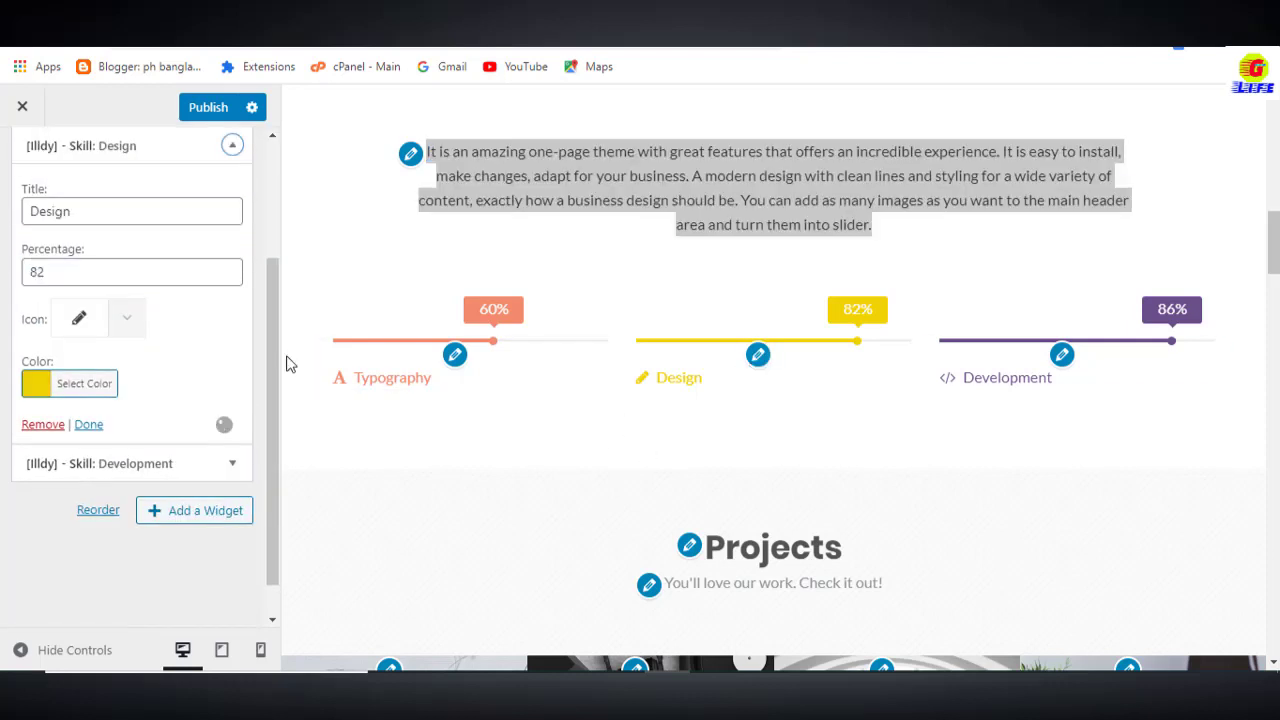
{"action": "left_click", "coordinate": [103, 211]}
{"action": "key", "text": "BackSpace"}
{"action": "key", "text": "BackSpace"}
{"action": "key", "text": "BackSpace"}
{"action": "key", "text": "BackSpace"}
{"action": "key", "text": "BackSpace"}
{"action": "key", "text": "BackSpace"}
{"action": "type", "text": "CSS"}
{"action": "left_click", "coordinate": [114, 277]}
{"action": "key", "text": "BackSpace"}
{"action": "key", "text": "BackSpace"}
Open the Development skill bar and set its title to "WordPress" and its percentage to 70.
{"action": "left_click", "coordinate": [232, 470]}
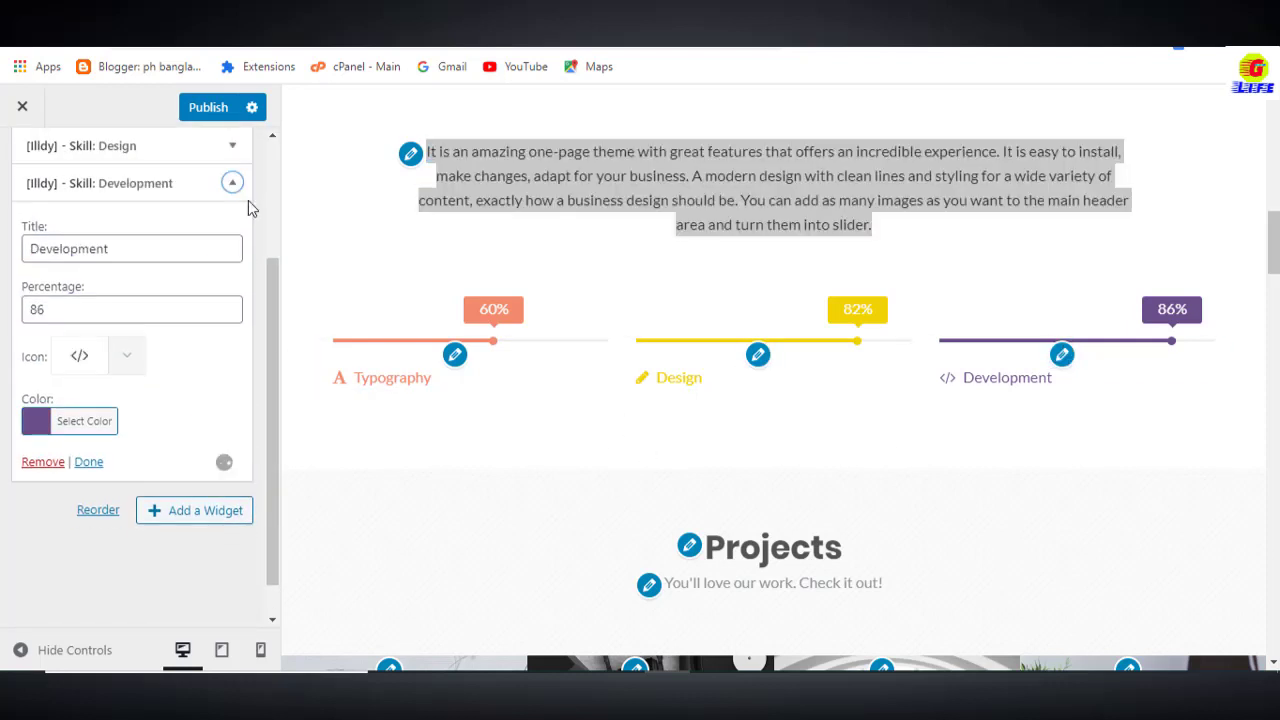
{"action": "left_click", "coordinate": [147, 246]}
{"action": "key", "text": "BackSpace"}
{"action": "key", "text": "BackSpace"}
{"action": "key", "text": "BackSpace"}
{"action": "key", "text": "BackSpace"}
{"action": "key", "text": "BackSpace"}
{"action": "key", "text": "BackSpace"}
{"action": "key", "text": "BackSpace"}
{"action": "key", "text": "BackSpace"}
{"action": "key", "text": "BackSpace"}
{"action": "key", "text": "BackSpace"}
{"action": "key", "text": "BackSpace"}
{"action": "type", "text": "WordPress"}
{"action": "key", "text": "Tab"}
{"action": "type", "text": "70"}
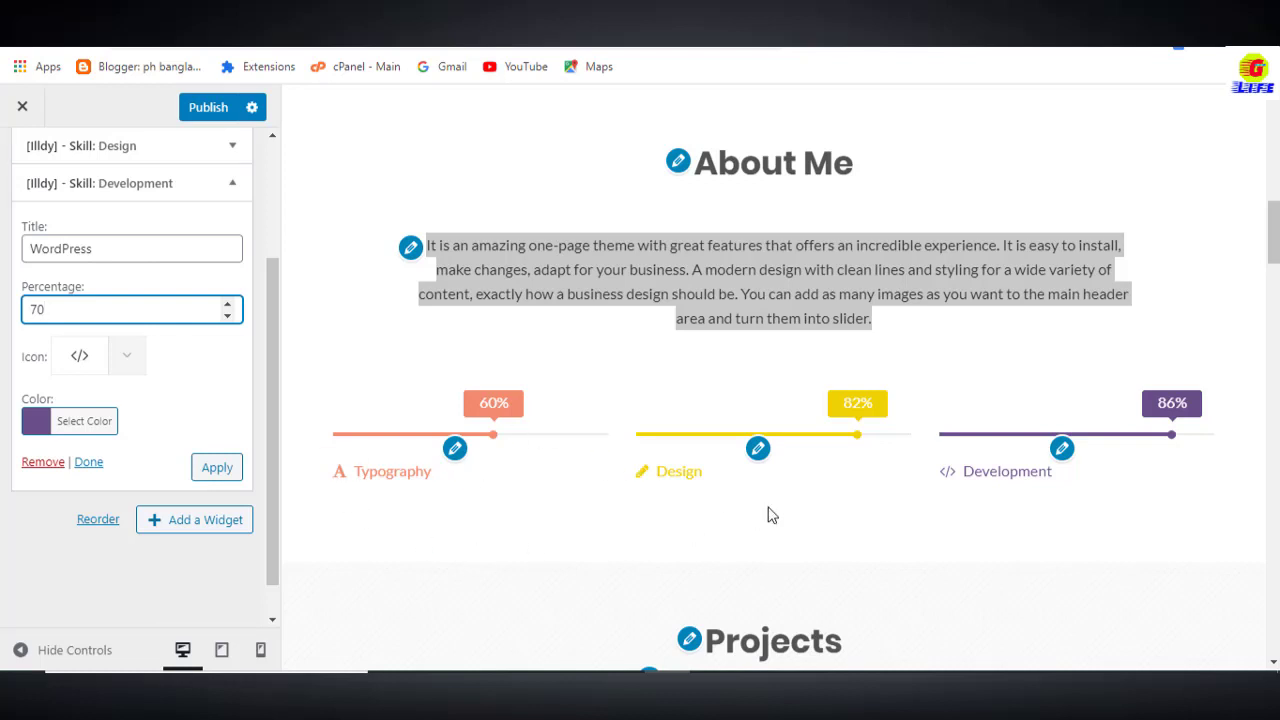
Return to the front page sections, open the Projects Section and review its title, entry text and project images.
{"action": "scroll", "coordinate": [110, 300], "scroll_direction": "up", "scroll_amount": 3}
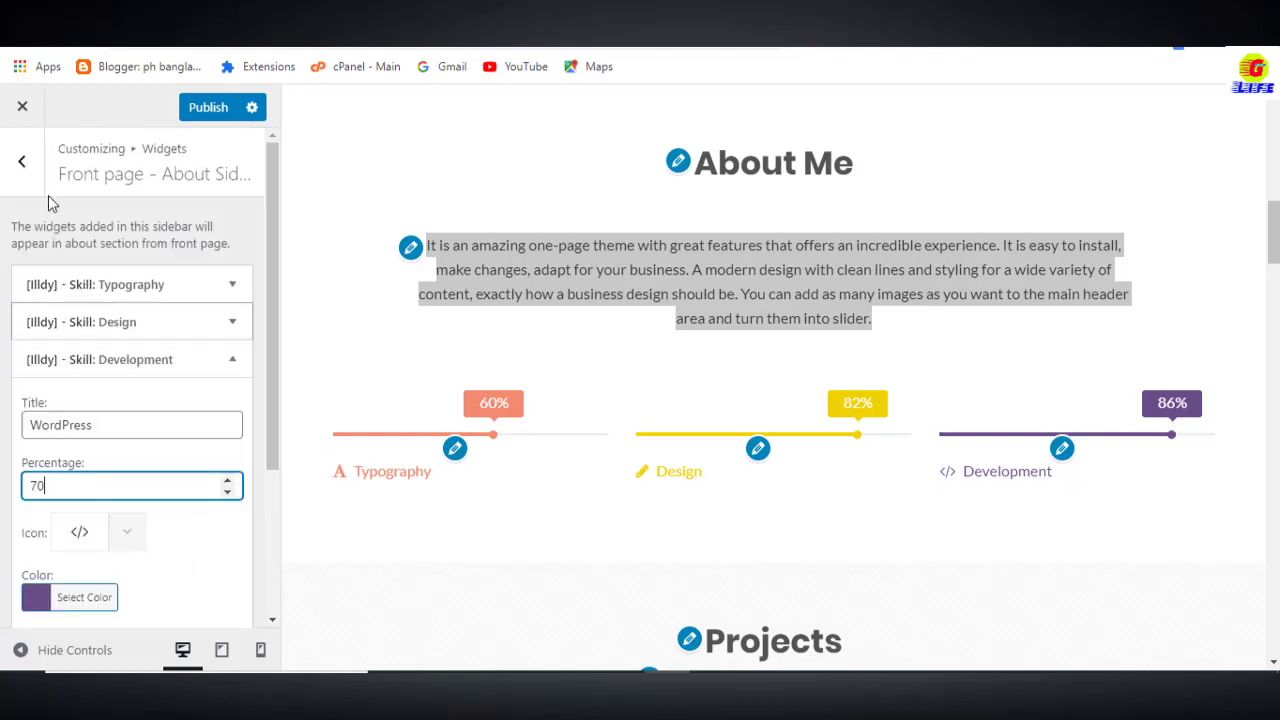
{"action": "left_click", "coordinate": [22, 161]}
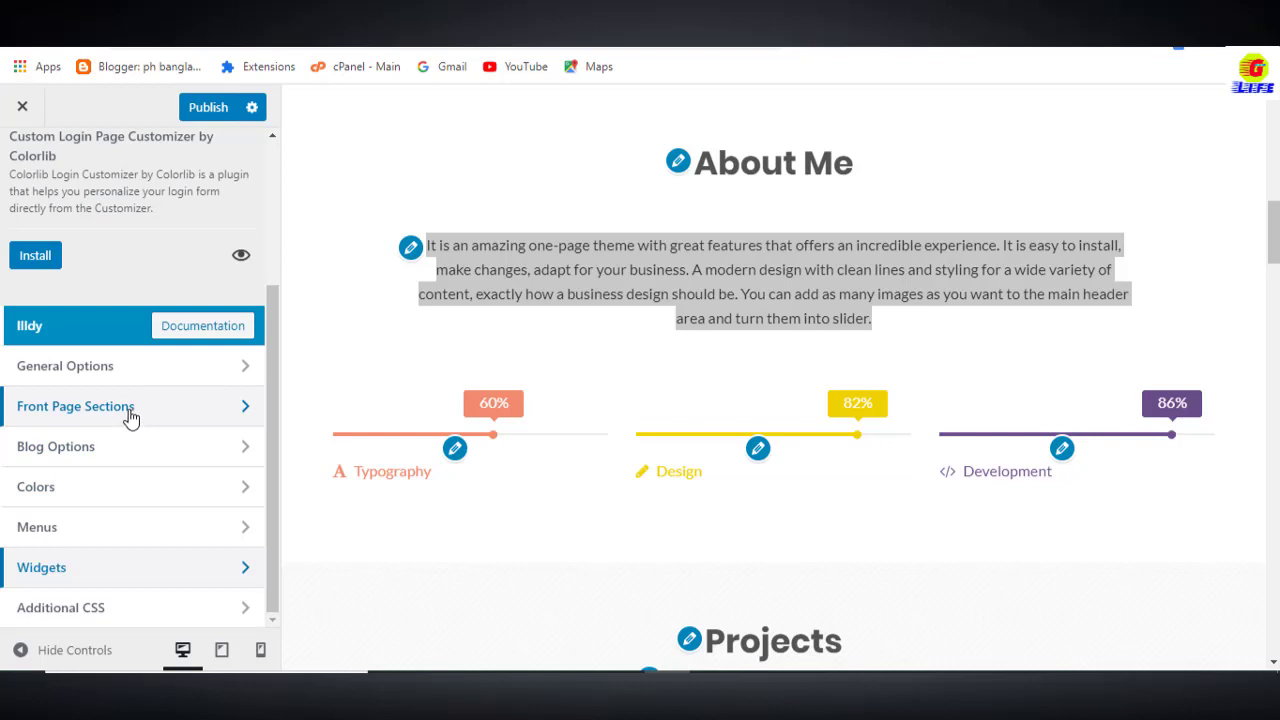
{"action": "left_click", "coordinate": [130, 418]}
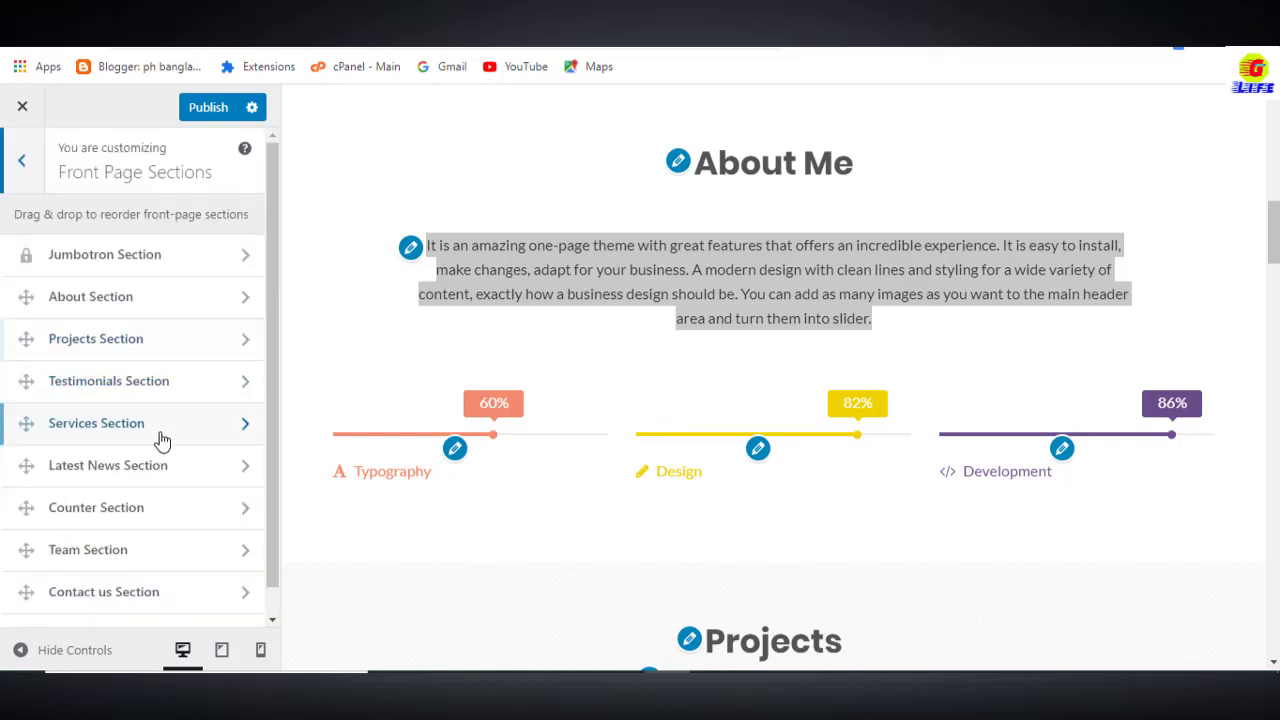
{"action": "left_click", "coordinate": [117, 348]}
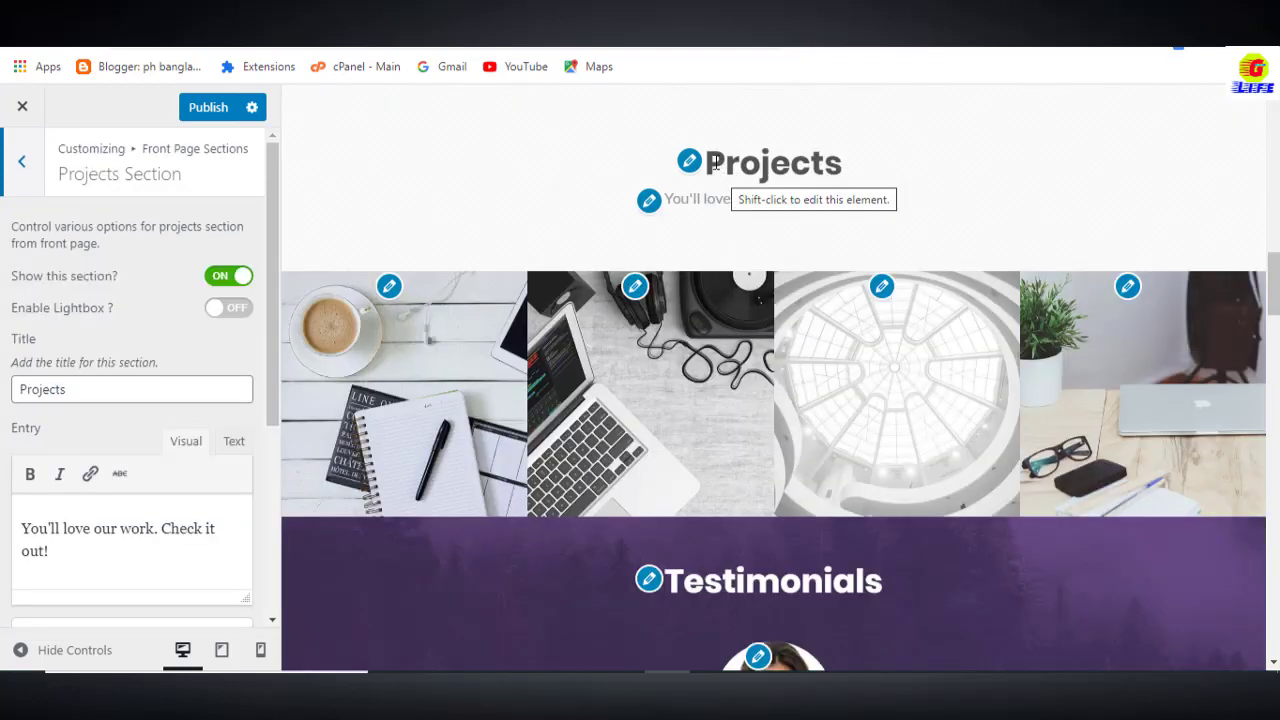
{"action": "left_click_drag", "start_coordinate": [715, 162], "coordinate": [886, 220]}
{"action": "left_click", "coordinate": [720, 211]}
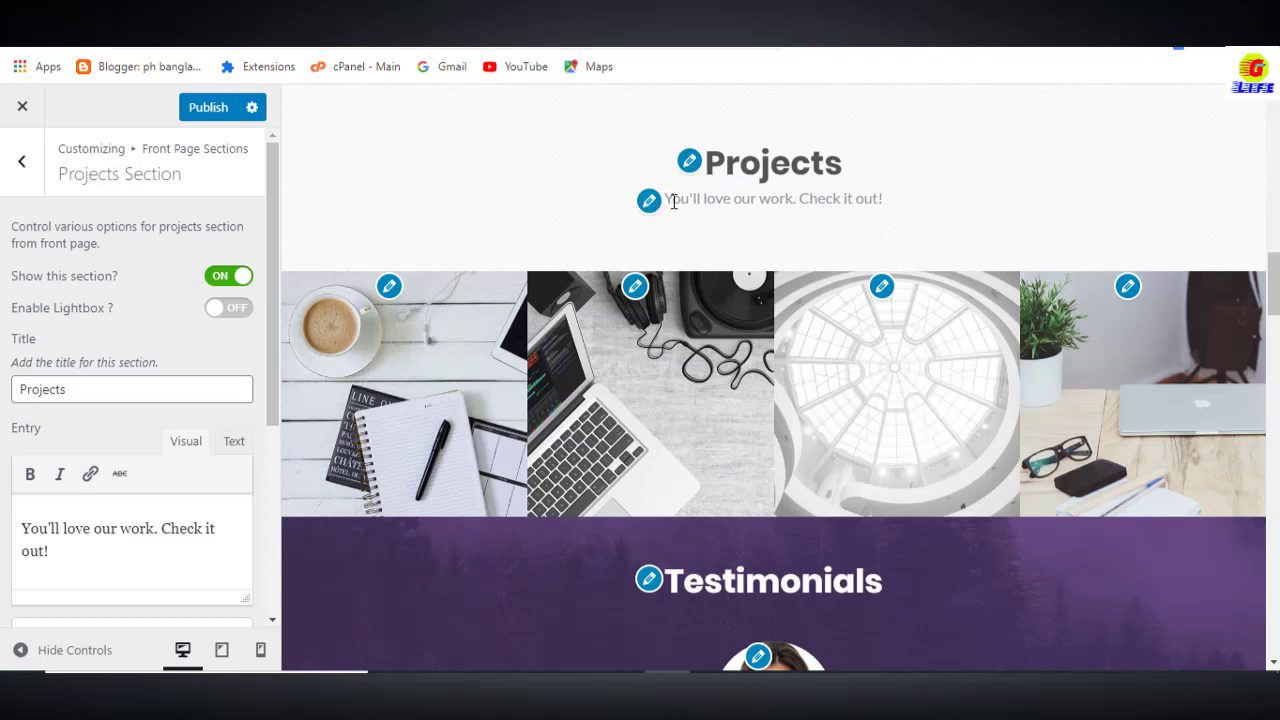
{"action": "left_click_drag", "start_coordinate": [672, 198], "coordinate": [923, 223]}
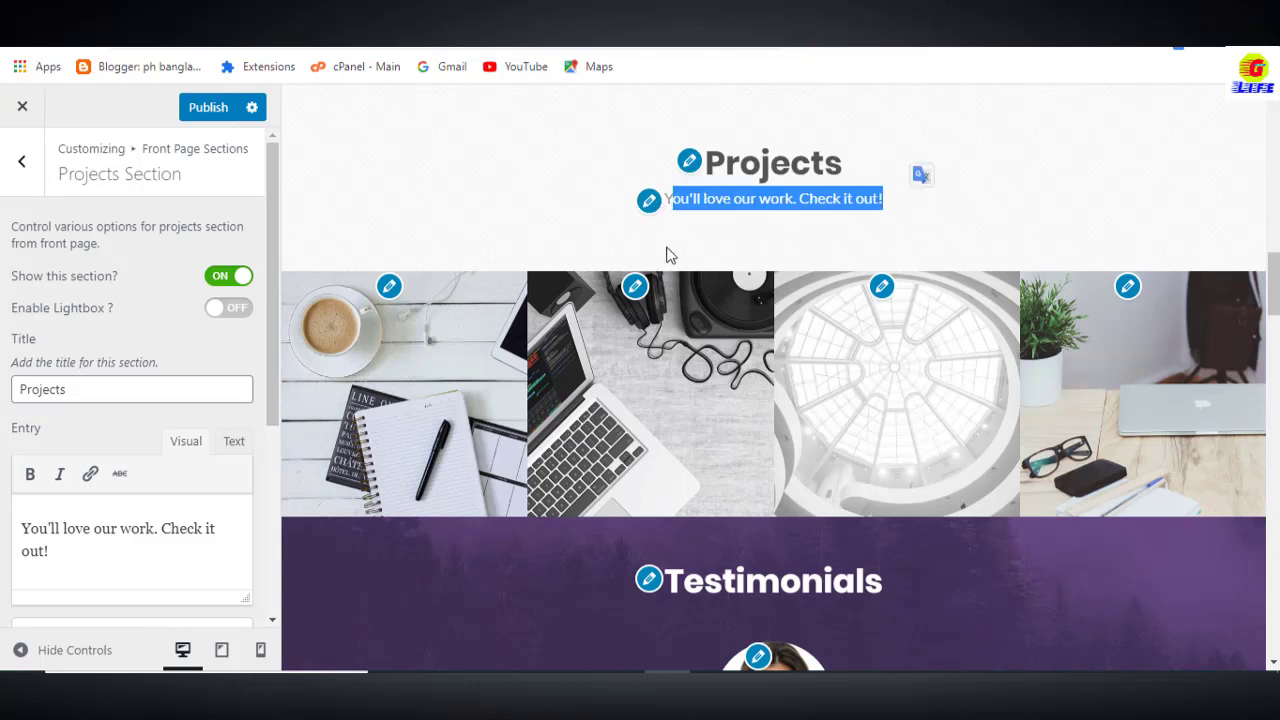
{"action": "scroll", "coordinate": [375, 428], "scroll_direction": "down", "scroll_amount": 2}
{"action": "scroll", "coordinate": [908, 423], "scroll_direction": "up", "scroll_amount": 1}
Open the Project 1 widget from the preview and replace its image with the restaurant delivery website screenshot.
{"action": "left_click", "coordinate": [389, 287]}
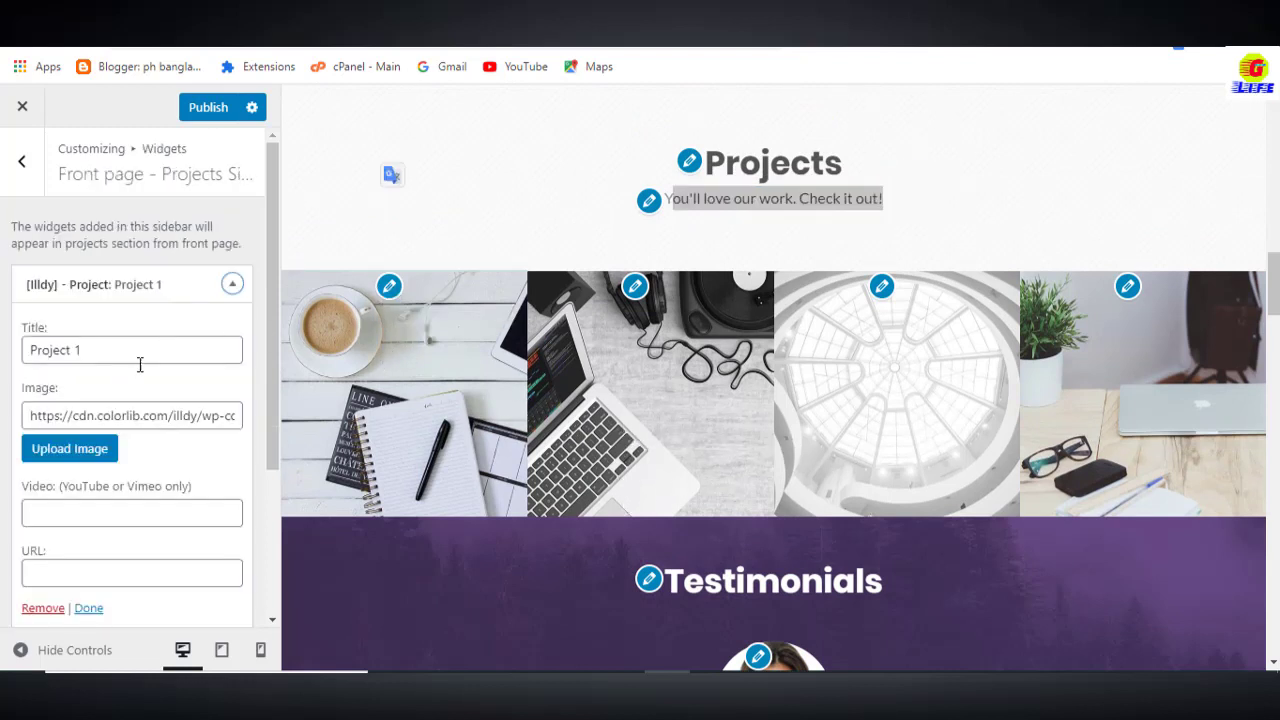
{"action": "scroll", "coordinate": [134, 391], "scroll_direction": "down", "scroll_amount": 2}
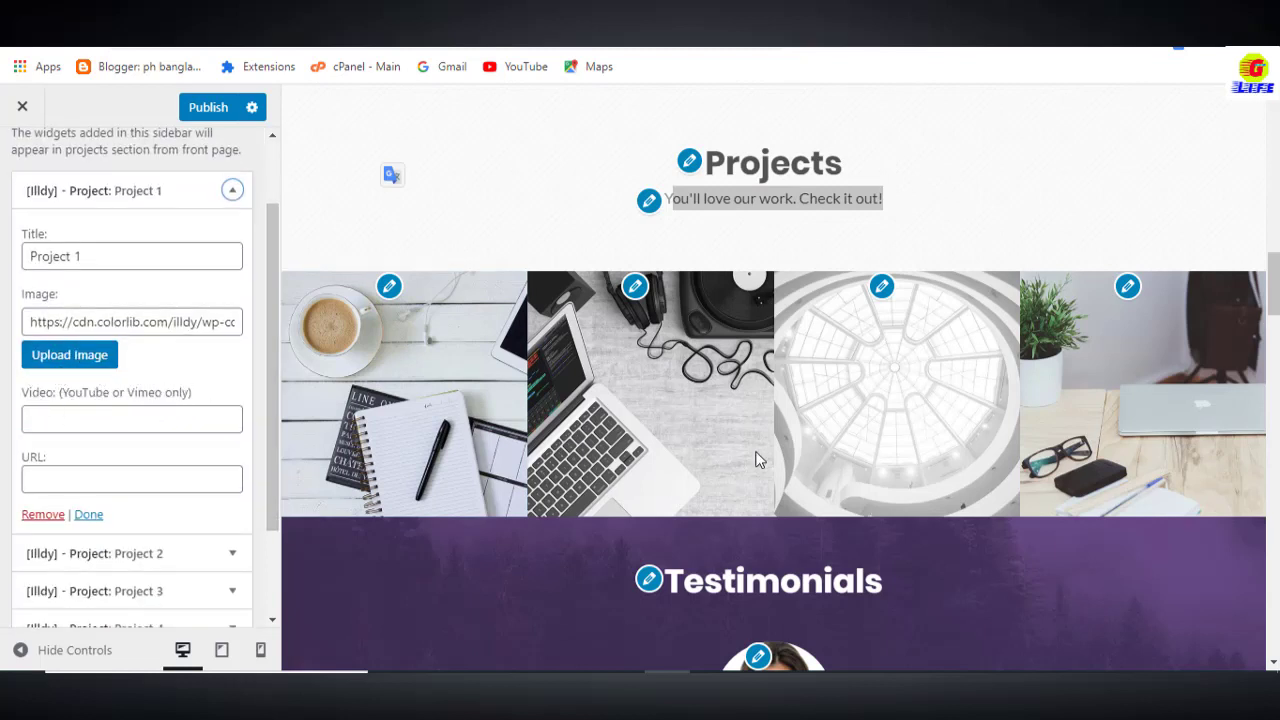
{"action": "left_click", "coordinate": [82, 355]}
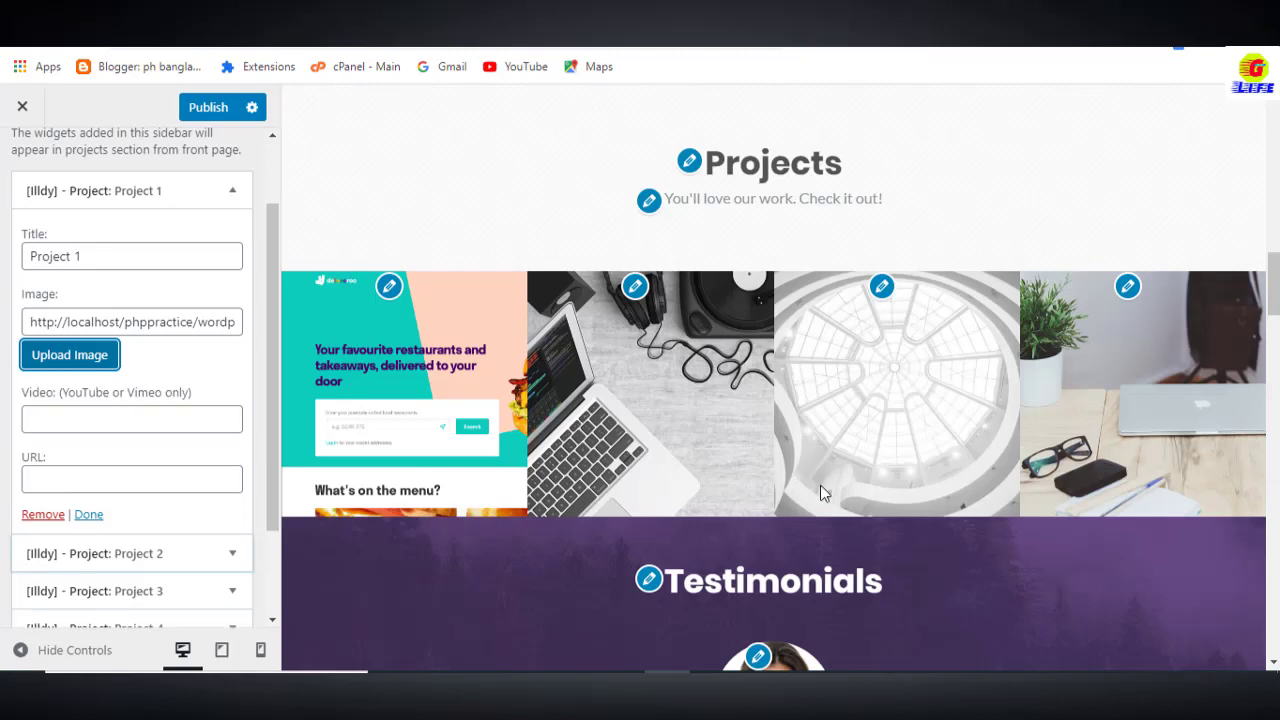
Open the Testimonials Section and replace the displayed testimonial's image with the media library photo of the woman pointing.
{"action": "scroll", "coordinate": [714, 434], "scroll_direction": "down", "scroll_amount": 5}
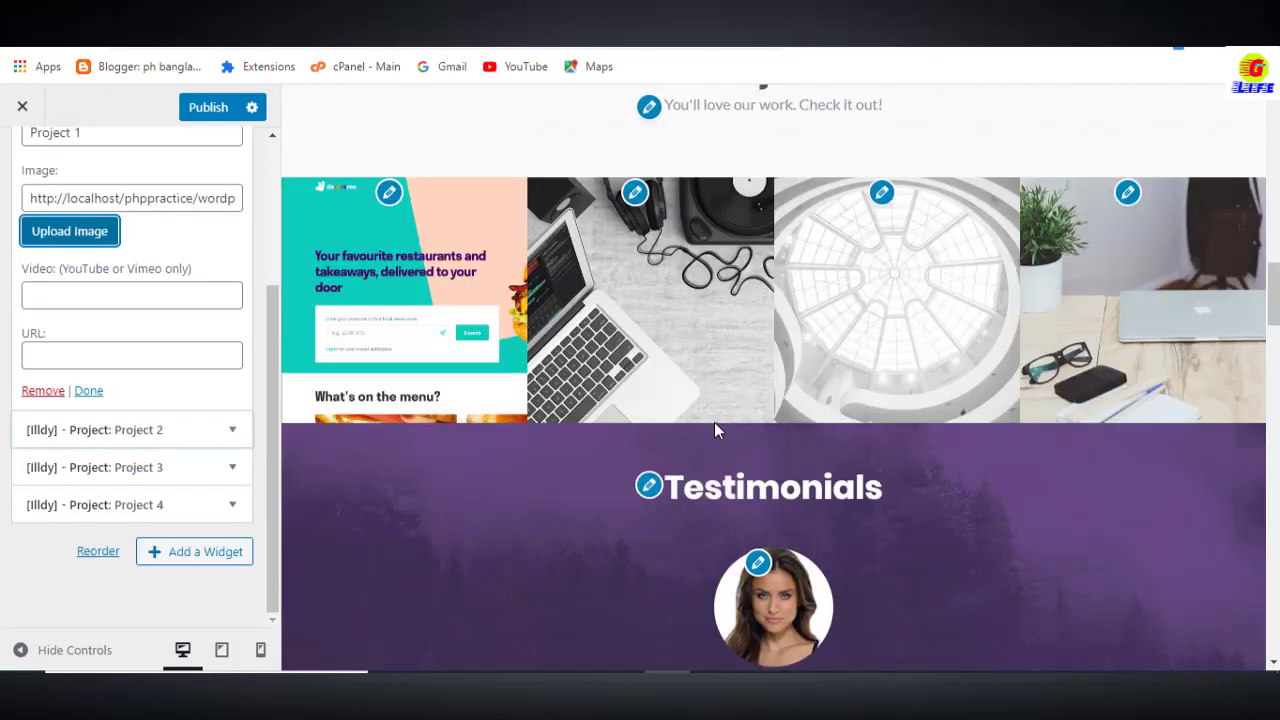
{"action": "left_click", "coordinate": [649, 205]}
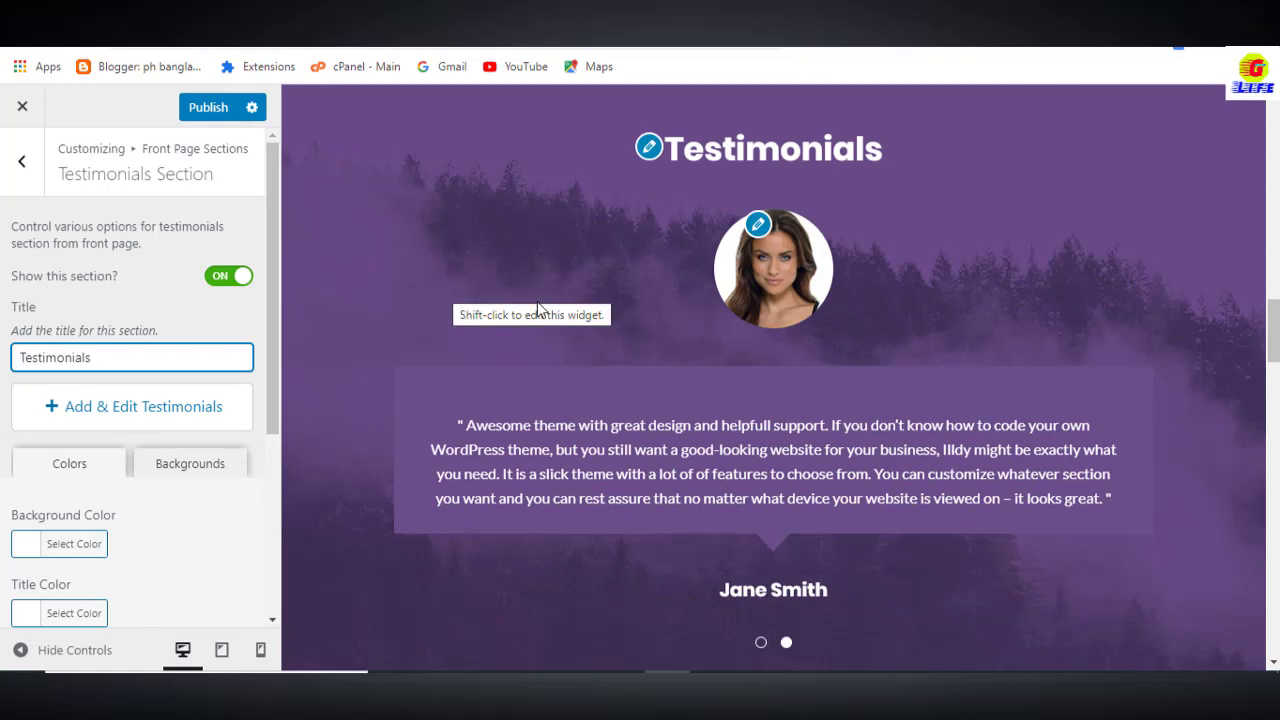
{"action": "left_click", "coordinate": [758, 226]}
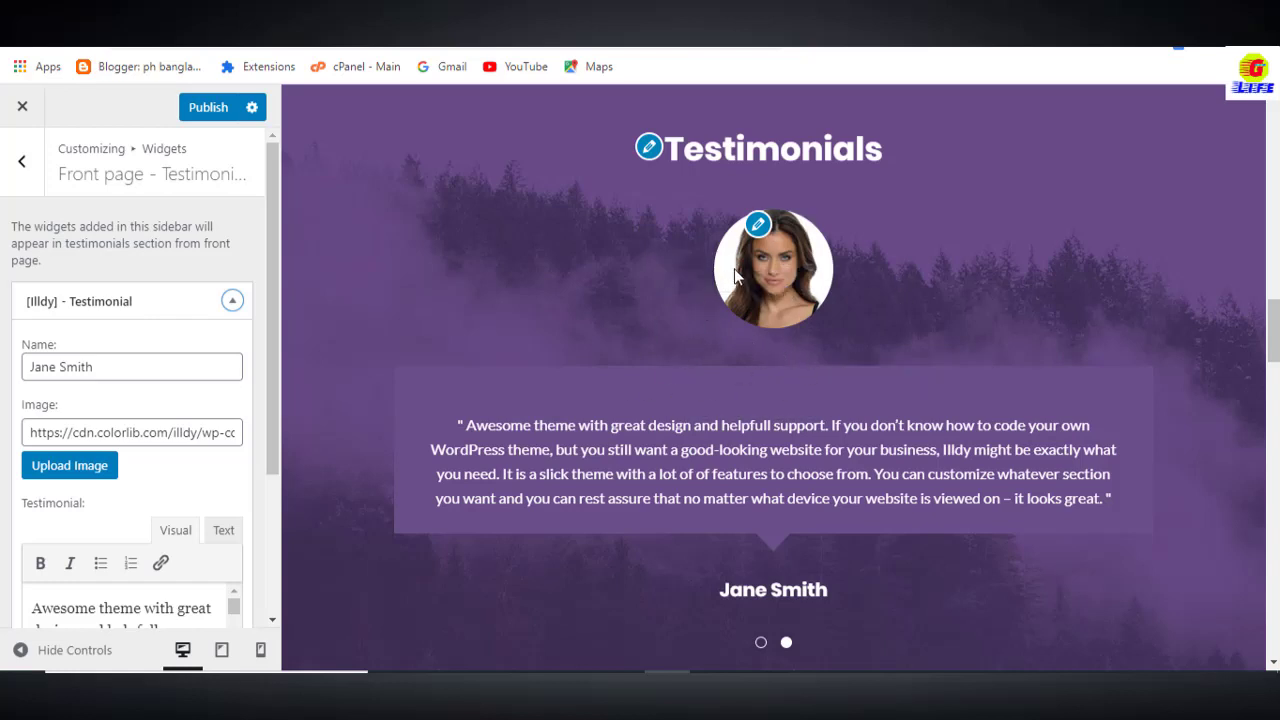
{"action": "left_click", "coordinate": [758, 225]}
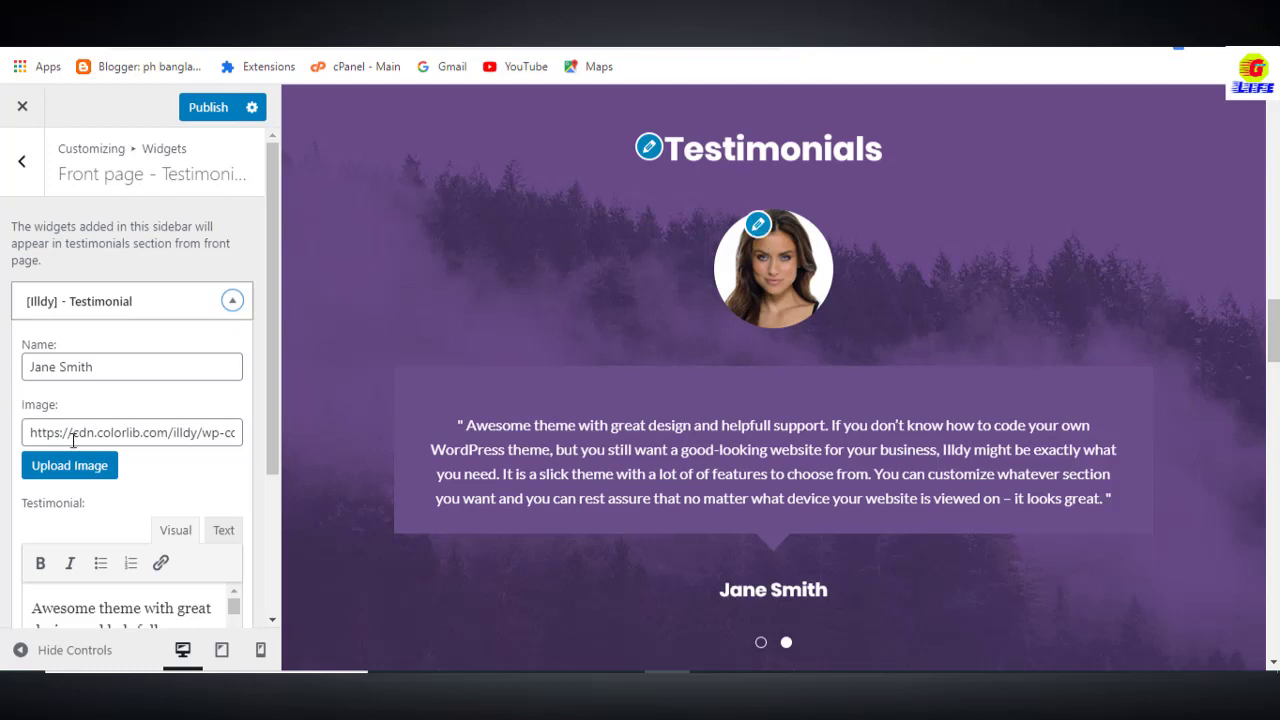
{"action": "left_click", "coordinate": [94, 472]}
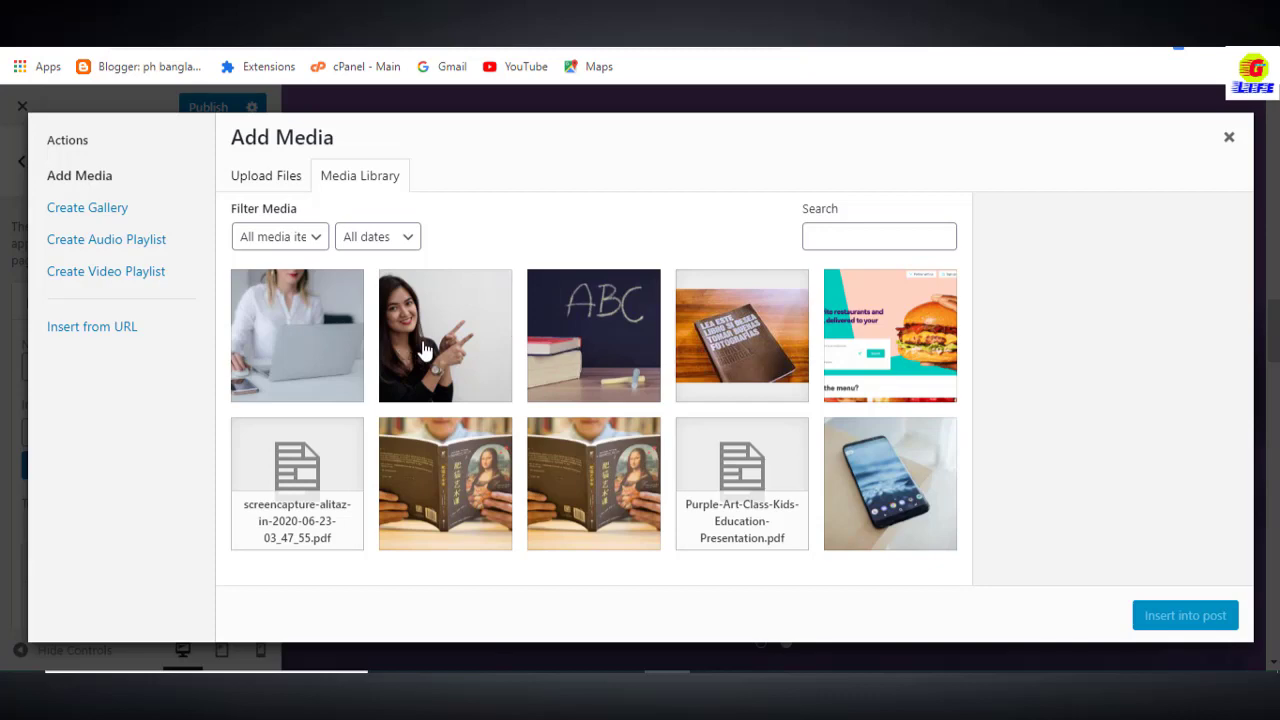
{"action": "left_click", "coordinate": [468, 358]}
{"action": "left_click", "coordinate": [1180, 615]}
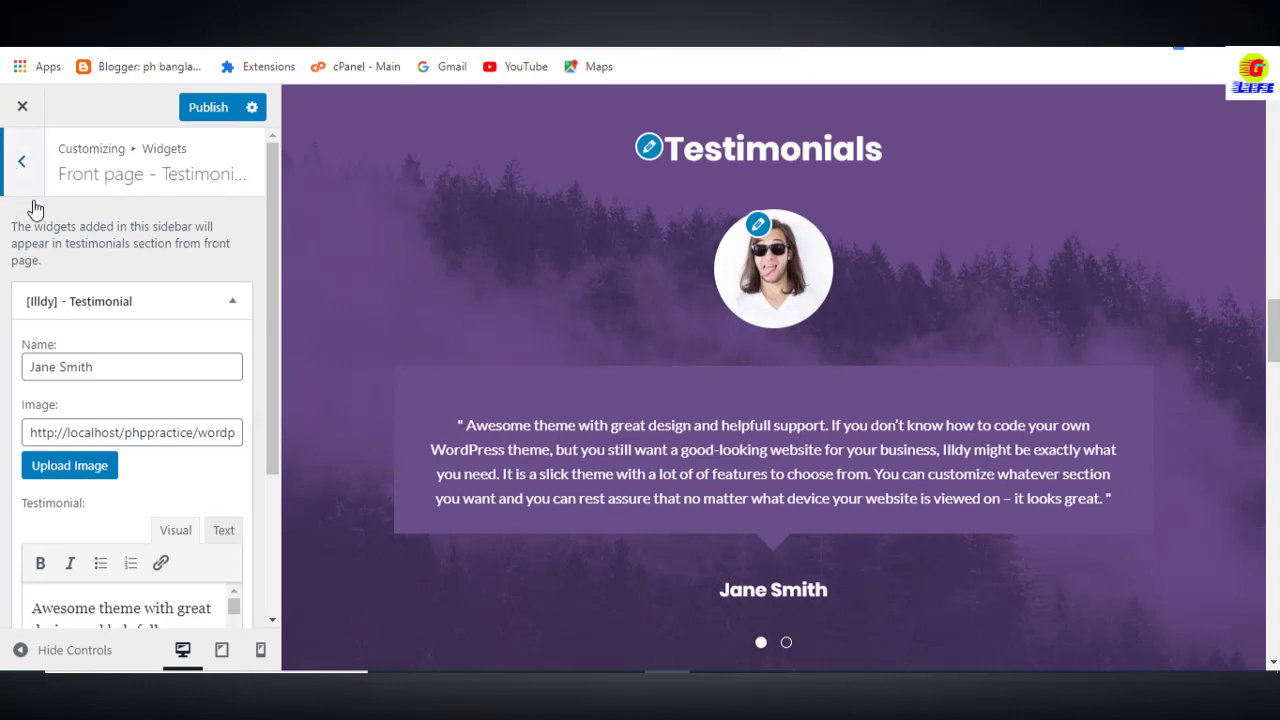
Open the Services Section of the front page and look over its entry text and color options.
{"action": "scroll", "coordinate": [664, 472], "scroll_direction": "down", "scroll_amount": 5}
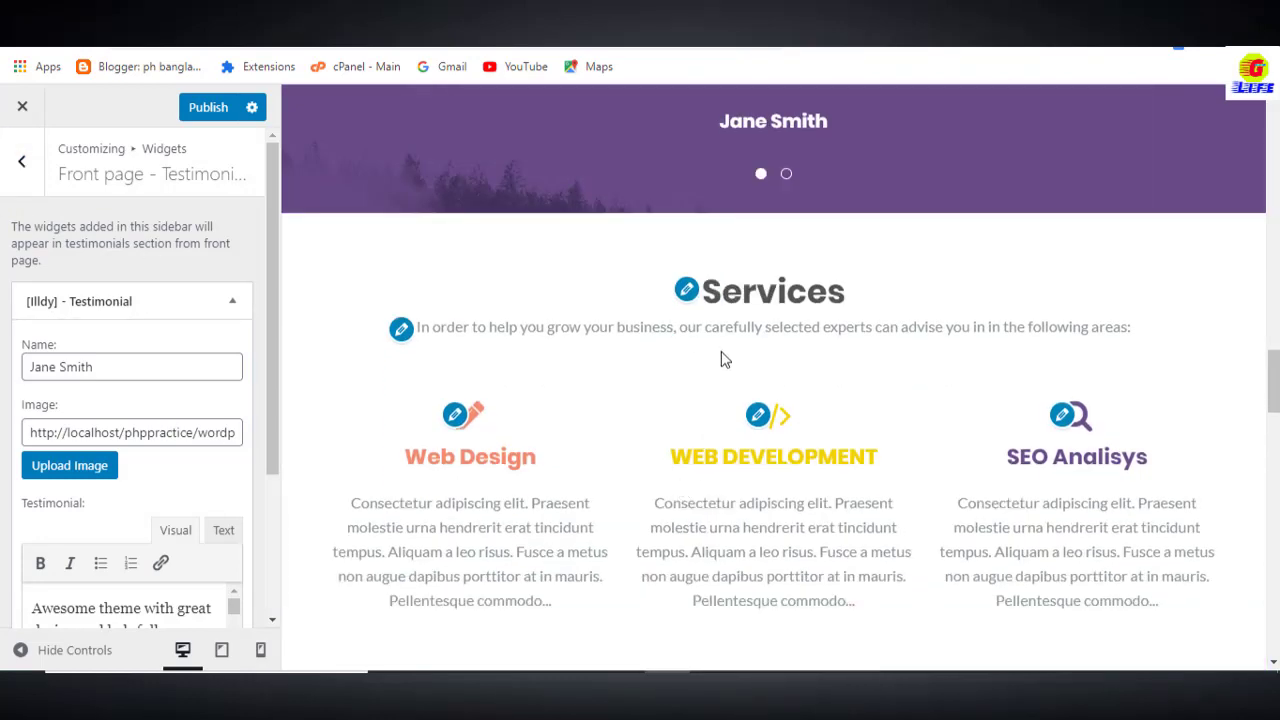
{"action": "left_click", "coordinate": [688, 290]}
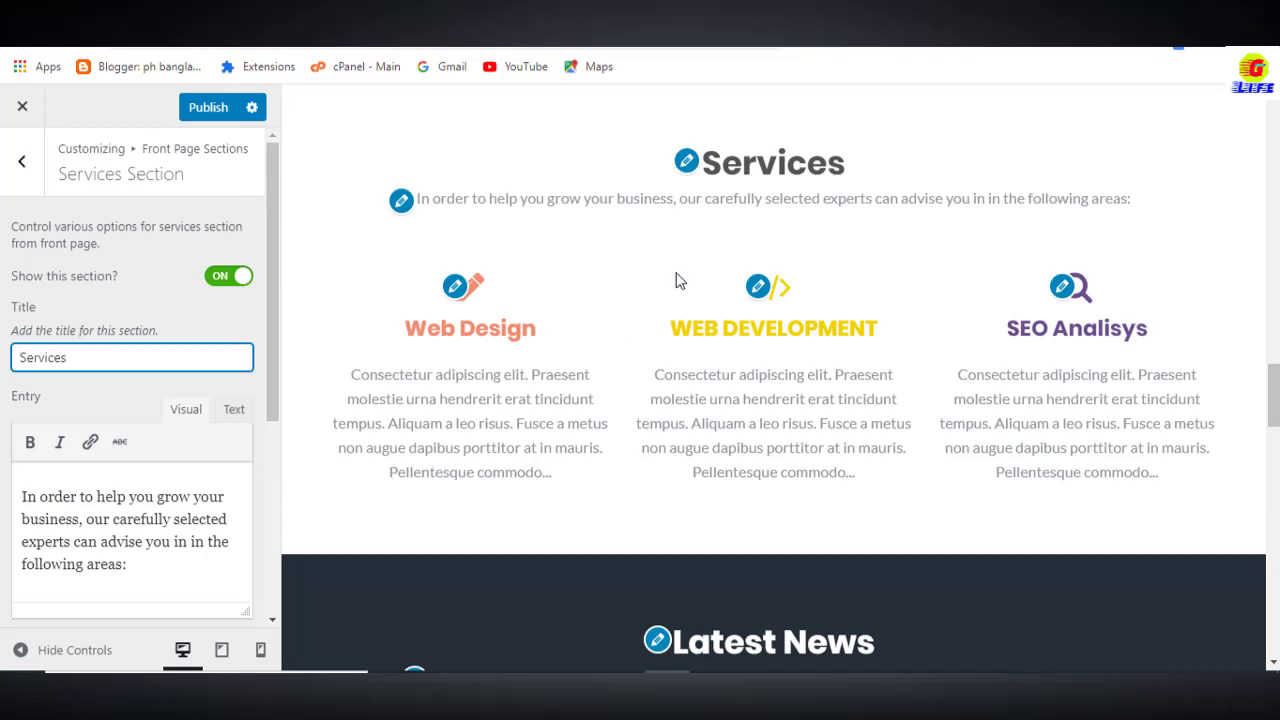
{"action": "scroll", "coordinate": [135, 510], "scroll_direction": "down", "scroll_amount": 4}
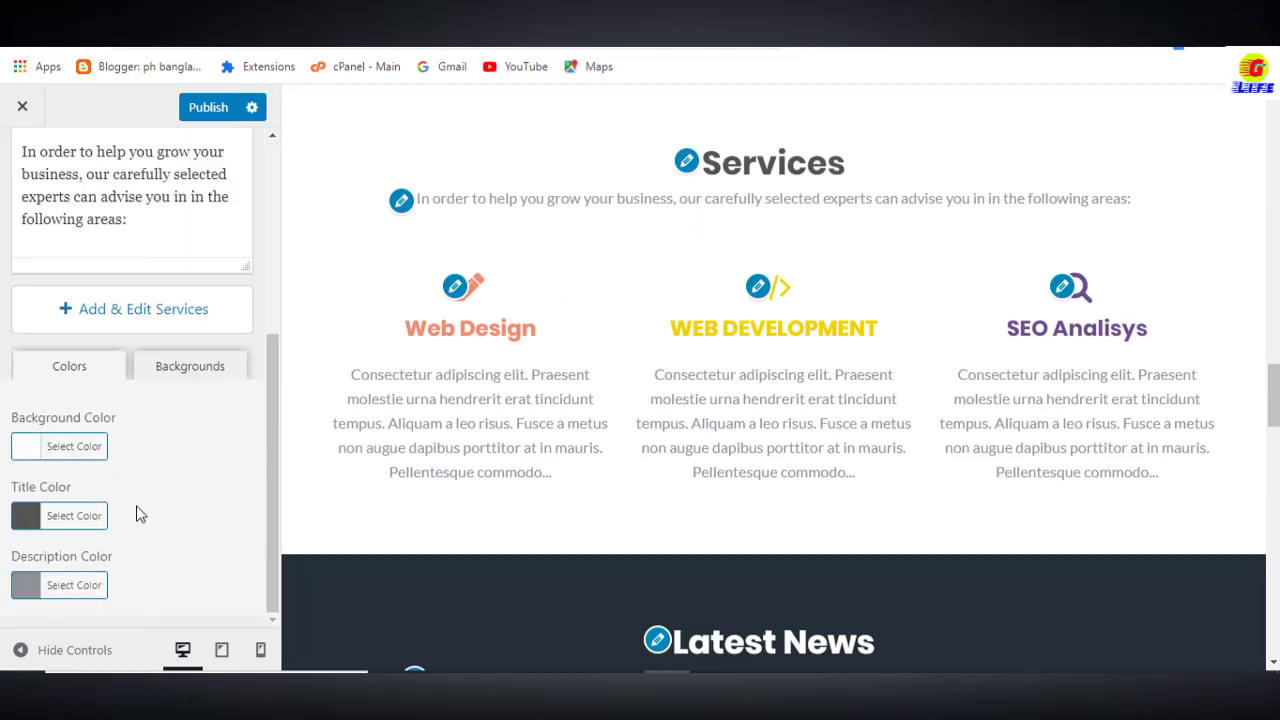
{"action": "scroll", "coordinate": [135, 510], "scroll_direction": "up", "scroll_amount": 3}
{"action": "scroll", "coordinate": [138, 511], "scroll_direction": "down", "scroll_amount": 4}
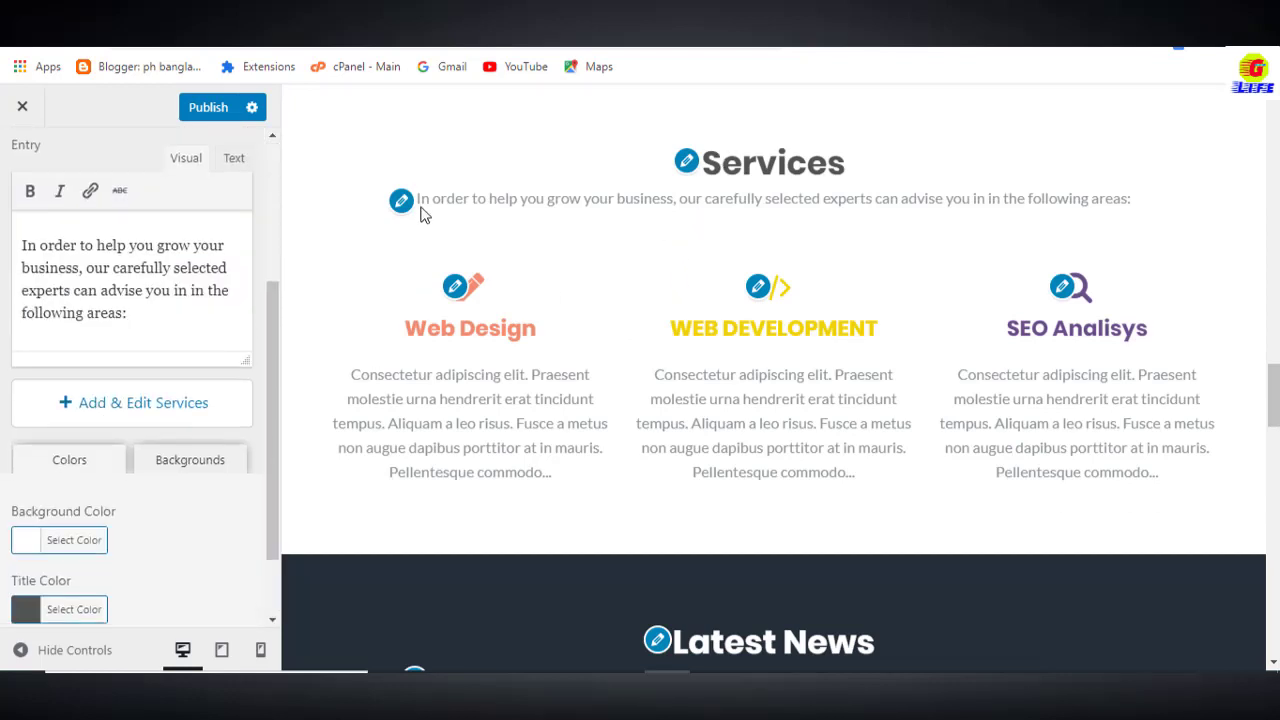
{"action": "left_click_drag", "start_coordinate": [420, 198], "coordinate": [953, 172]}
Open the SEO Analisys service from the preview and change its title to "E-commerce".
{"action": "left_click", "coordinate": [1062, 286]}
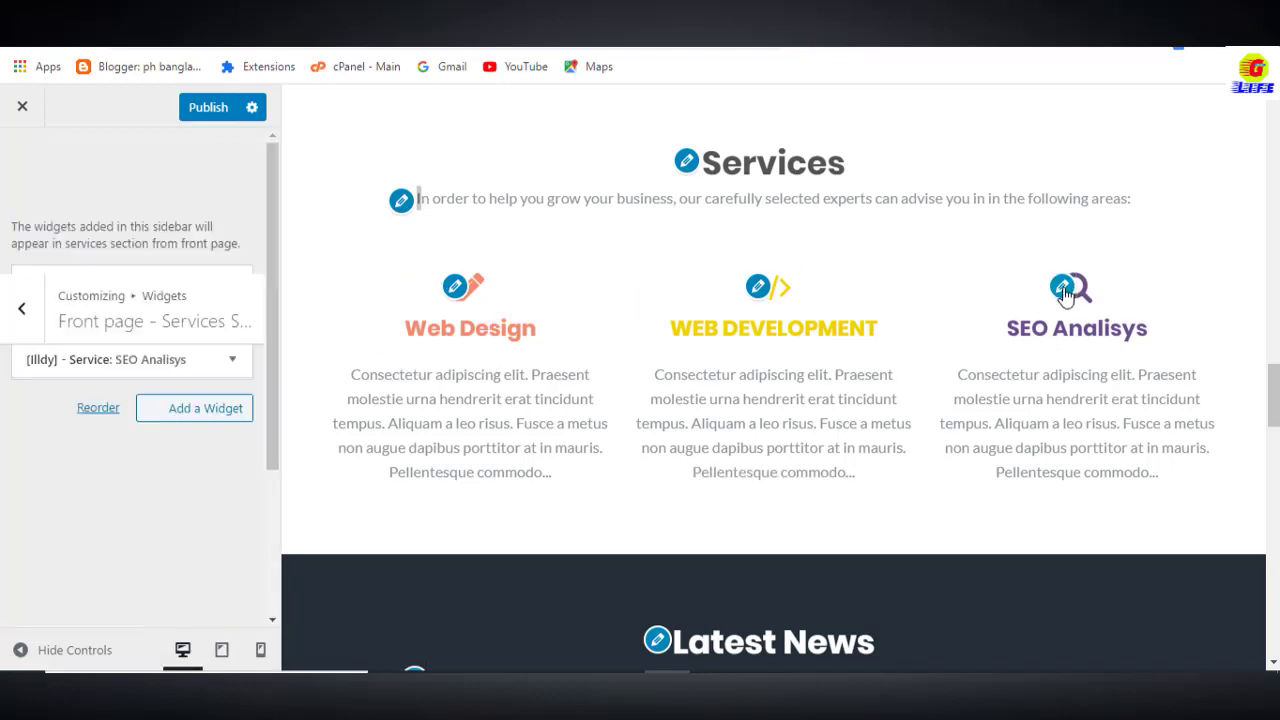
{"action": "triple_click", "coordinate": [144, 420]}
{"action": "type", "text": "E-com"}
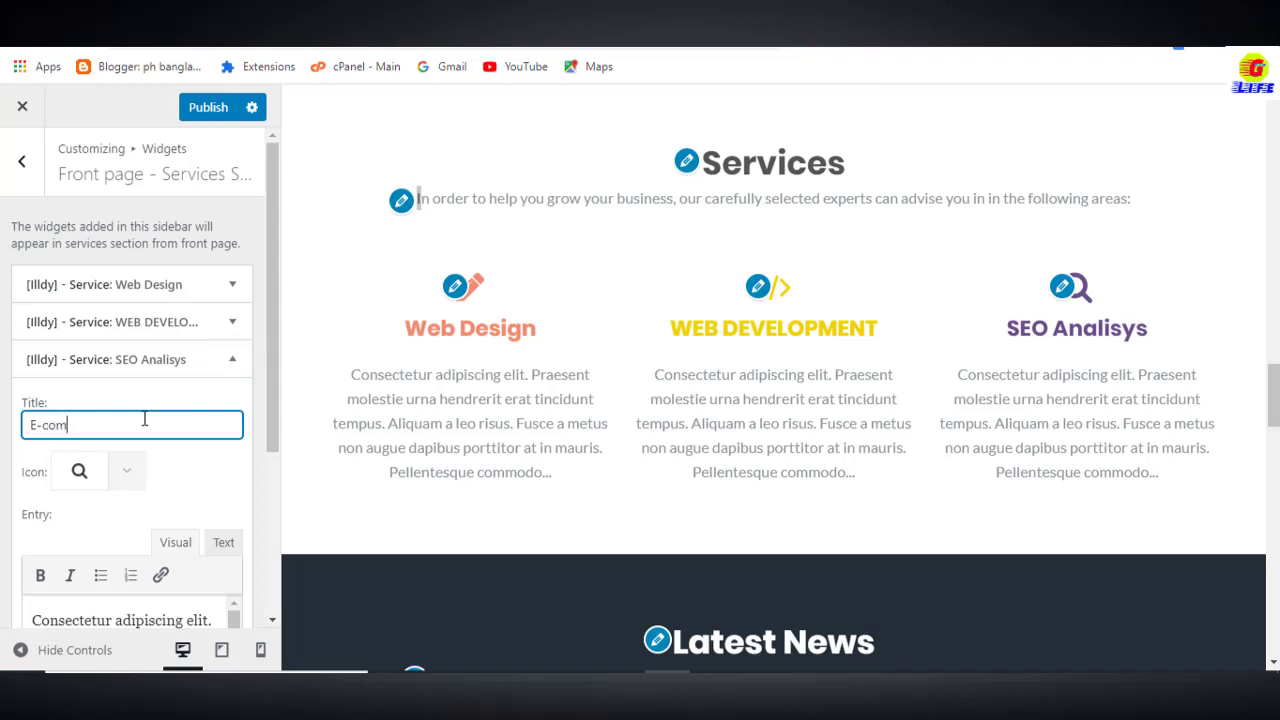
{"action": "type", "text": "merce"}
Open the Latest News Section and examine its post cards, the See blog button, and its post and color options.
{"action": "scroll", "coordinate": [767, 441], "scroll_direction": "down", "scroll_amount": 1}
{"action": "scroll", "coordinate": [768, 440], "scroll_direction": "down", "scroll_amount": 2}
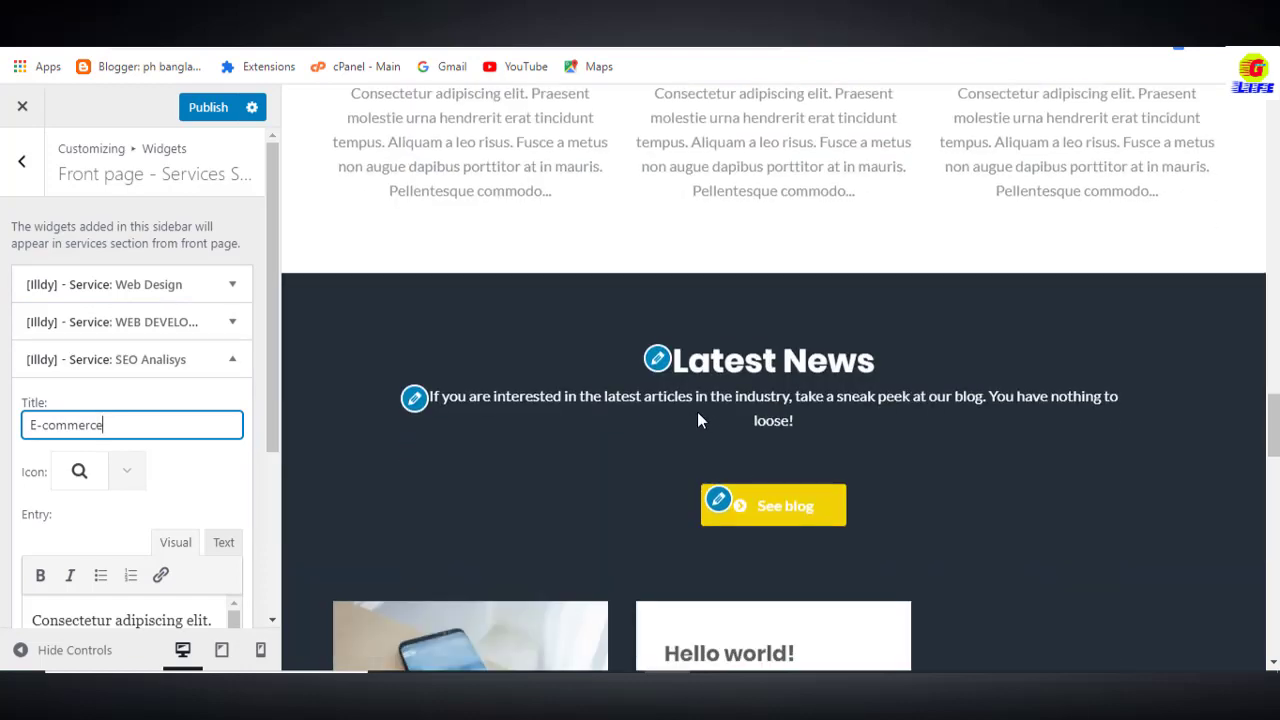
{"action": "scroll", "coordinate": [685, 398], "scroll_direction": "down", "scroll_amount": 1}
{"action": "left_click", "coordinate": [658, 272]}
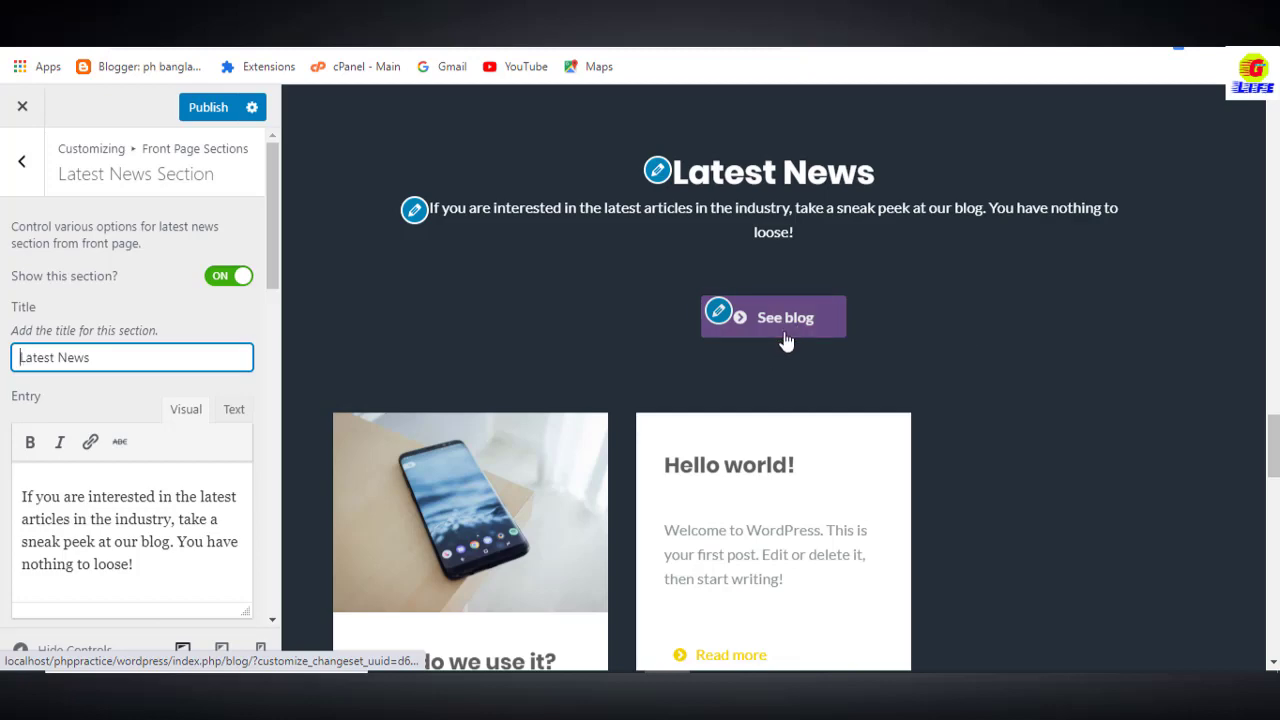
{"action": "scroll", "coordinate": [729, 447], "scroll_direction": "down", "scroll_amount": 3}
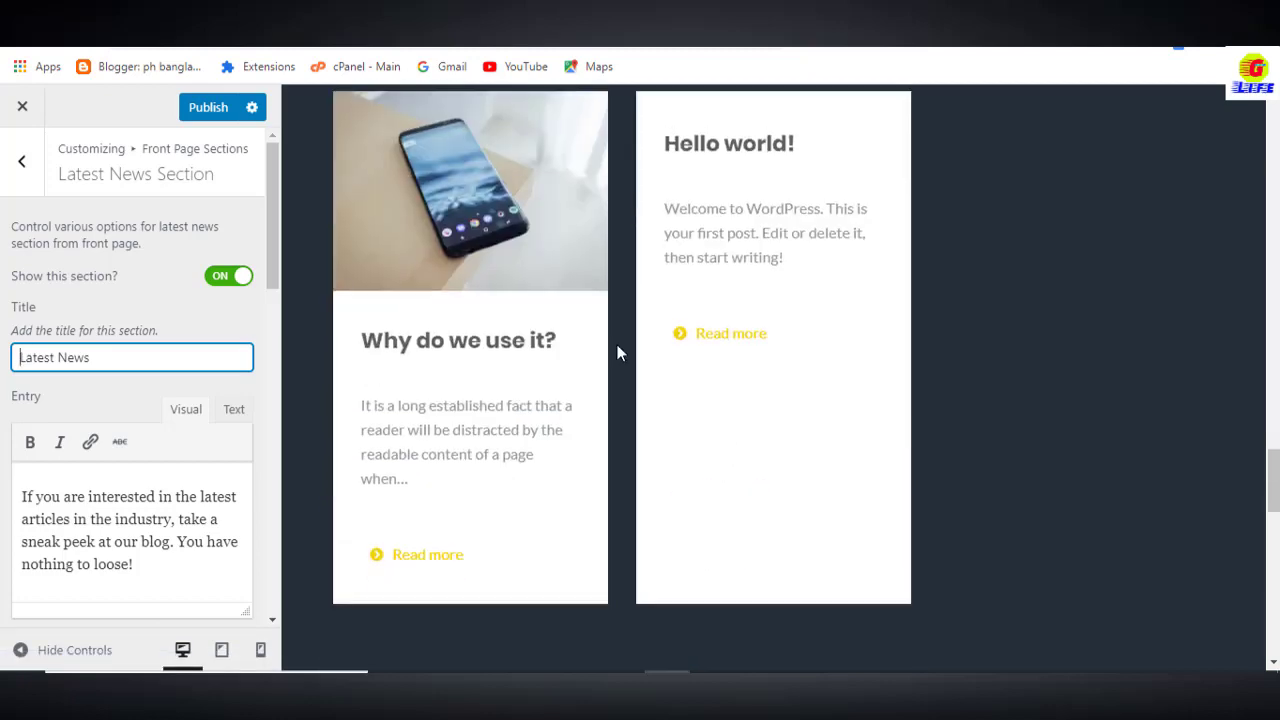
{"action": "scroll", "coordinate": [594, 443], "scroll_direction": "up", "scroll_amount": 3}
{"action": "scroll", "coordinate": [771, 631], "scroll_direction": "down", "scroll_amount": 2}
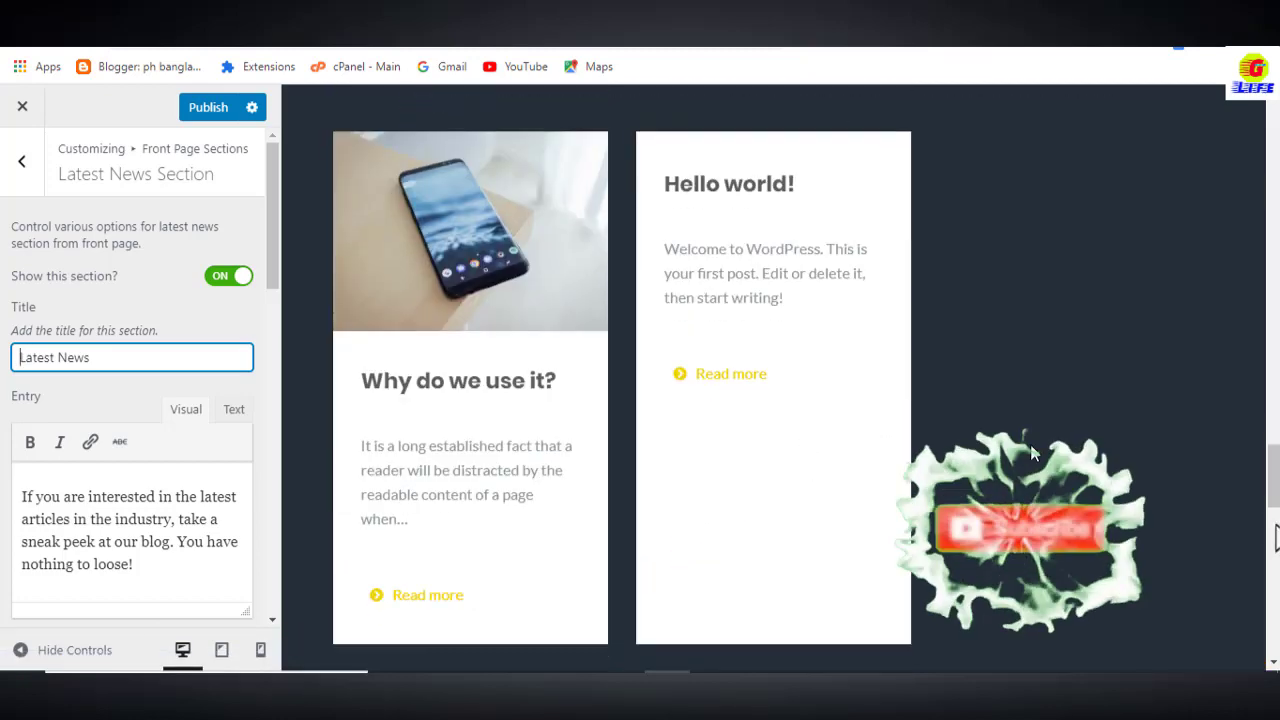
{"action": "scroll", "coordinate": [783, 549], "scroll_direction": "up", "scroll_amount": 3}
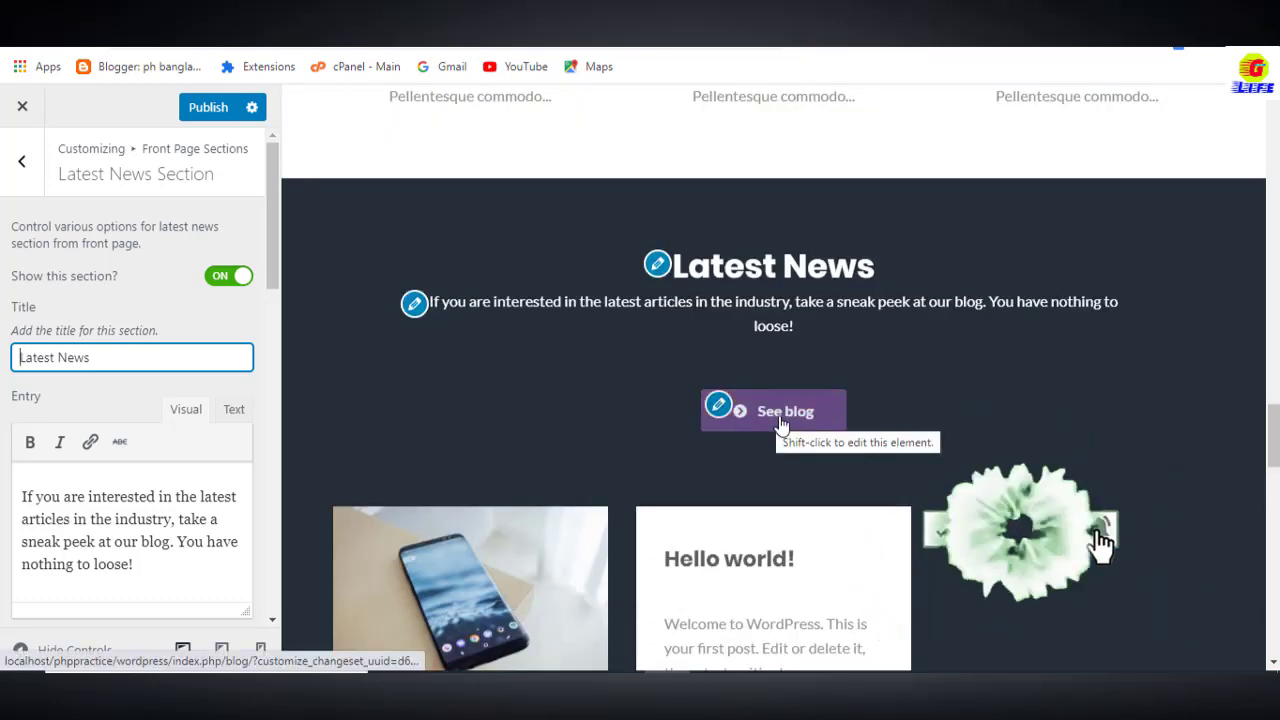
{"action": "left_click", "coordinate": [808, 418]}
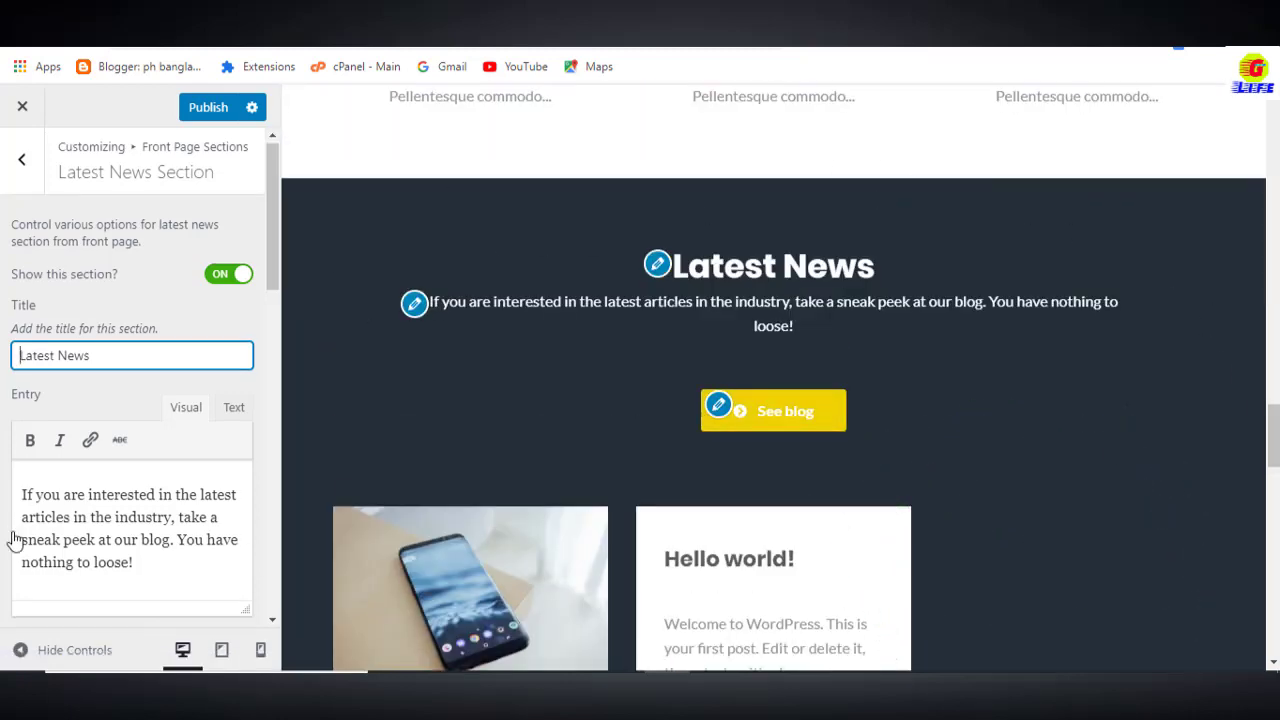
{"action": "scroll", "coordinate": [126, 540], "scroll_direction": "down", "scroll_amount": 5}
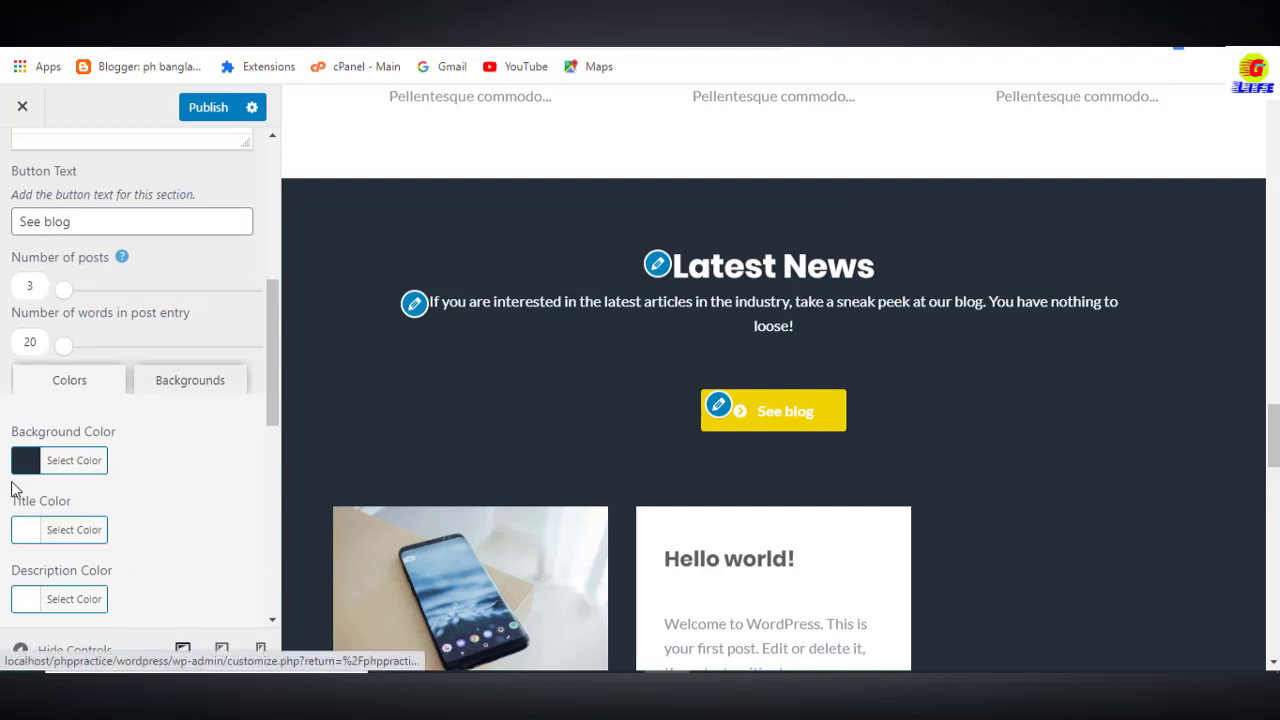
{"action": "left_click_drag", "start_coordinate": [19, 431], "coordinate": [137, 438]}
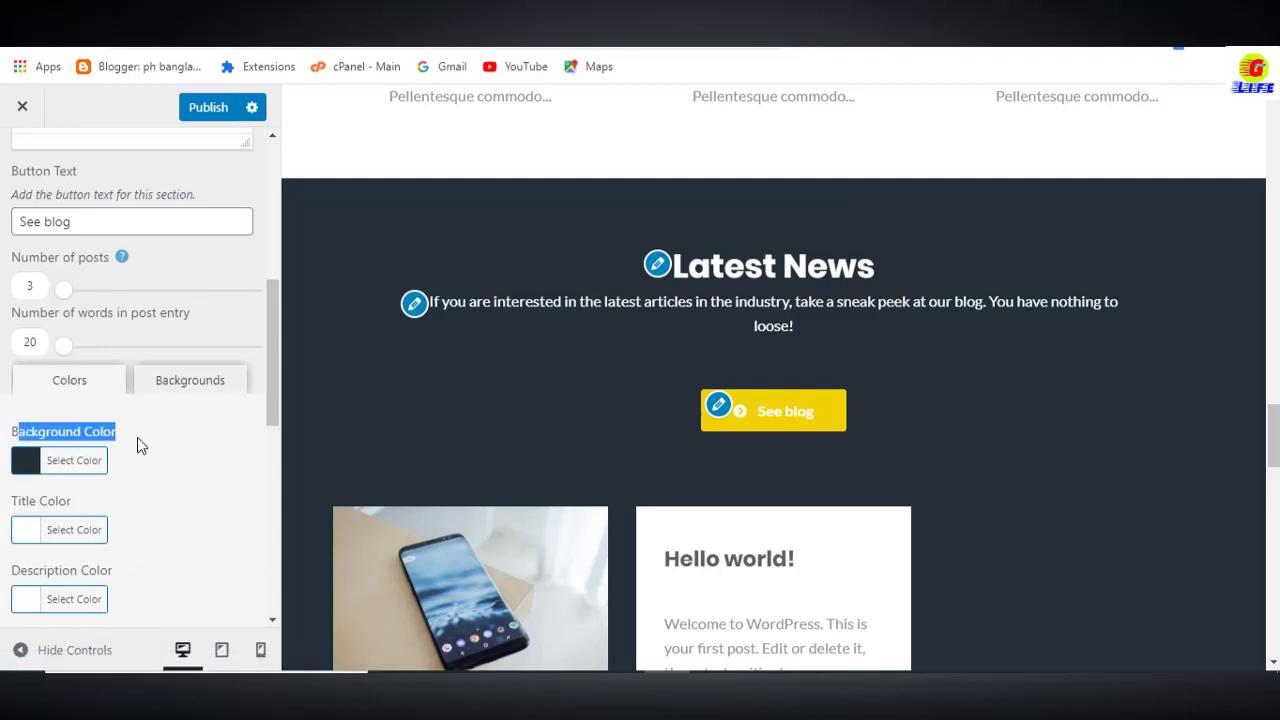
{"action": "left_click", "coordinate": [580, 429]}
Open the Projects counter in the front page Counter Section and set its end value to 340.
{"action": "scroll", "coordinate": [757, 420], "scroll_direction": "down", "scroll_amount": 5}
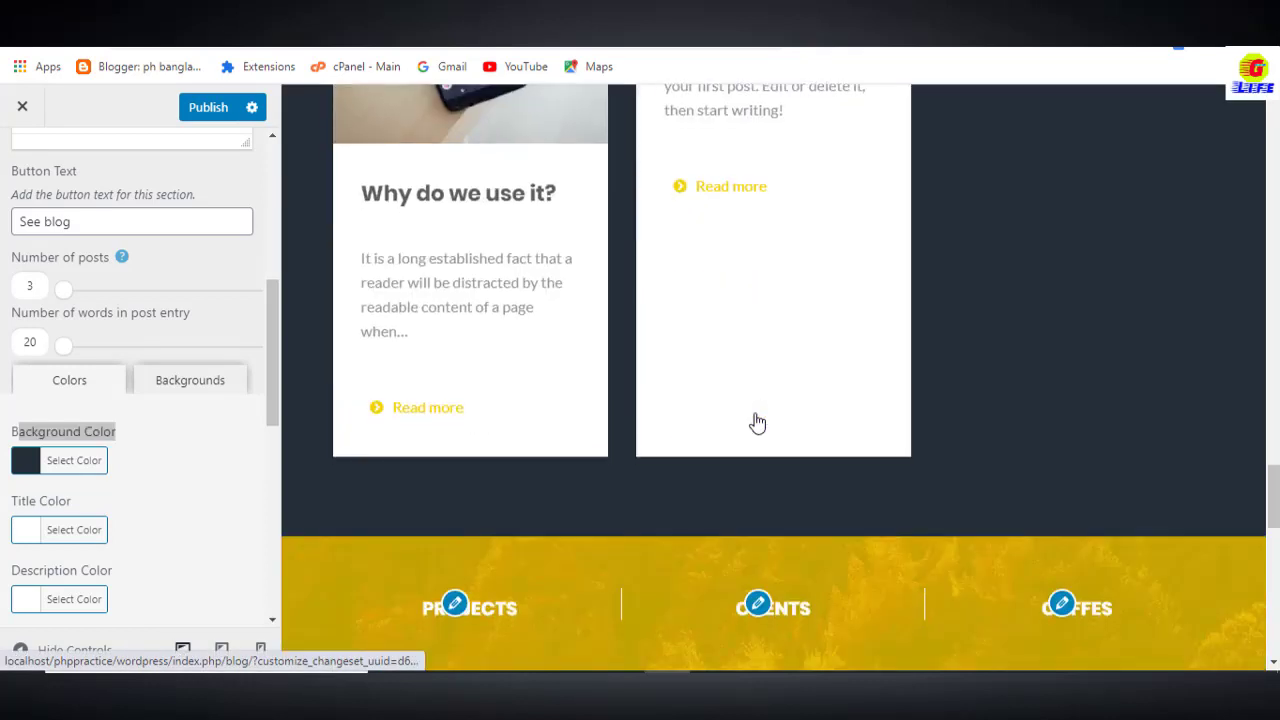
{"action": "scroll", "coordinate": [757, 423], "scroll_direction": "down", "scroll_amount": 4}
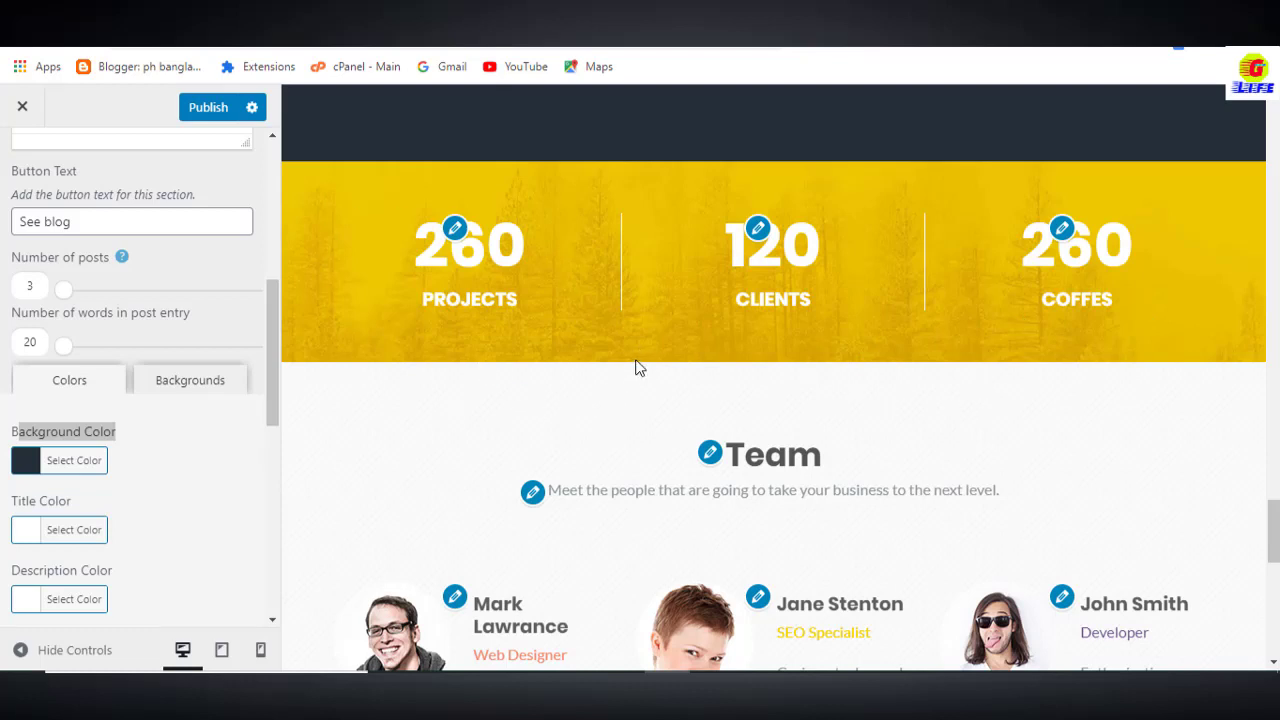
{"action": "left_click", "coordinate": [456, 232]}
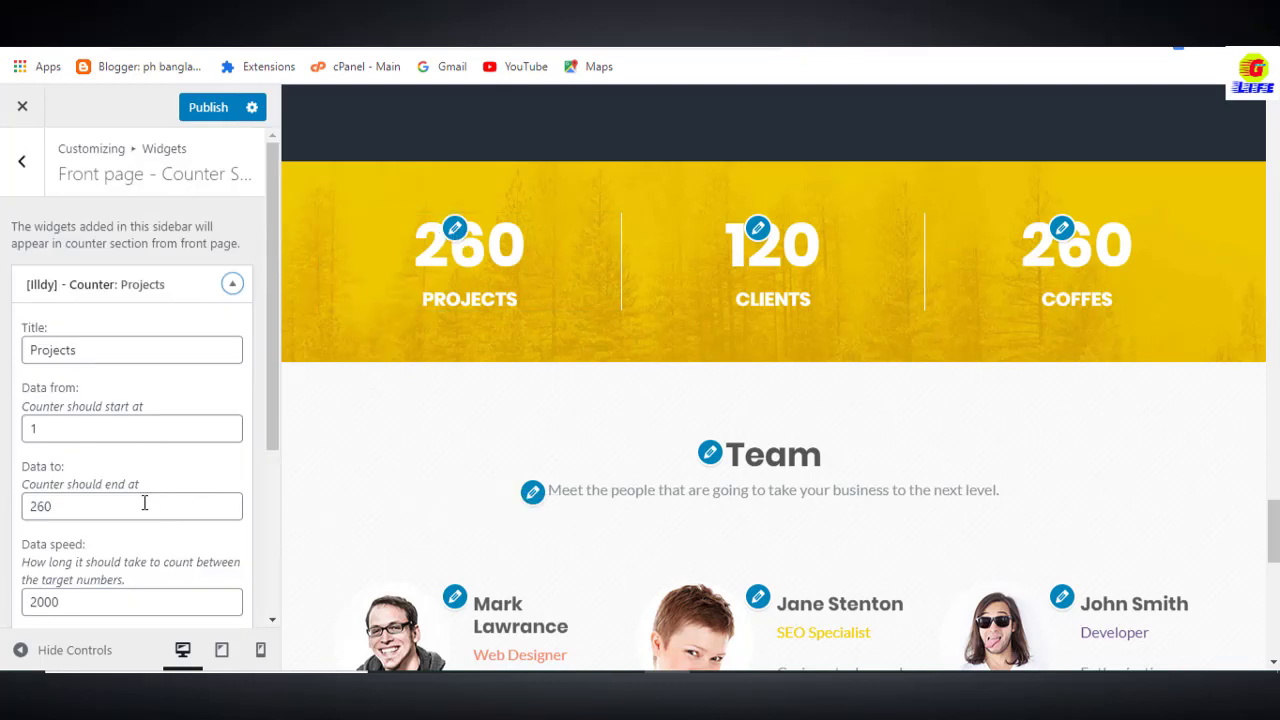
{"action": "double_click", "coordinate": [144, 503]}
{"action": "key", "text": "BackSpace"}
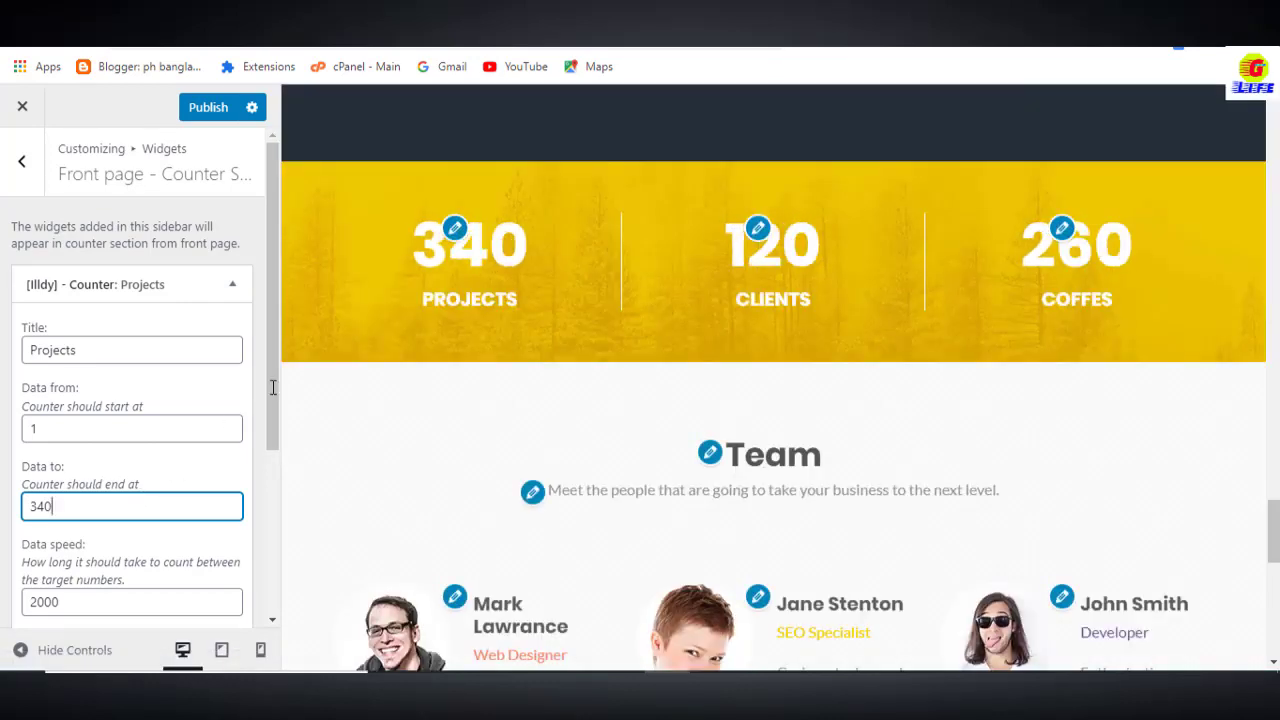
Open the Team Section of the front page and look over its title, entry text and member cards.
{"action": "scroll", "coordinate": [1117, 346], "scroll_direction": "down", "scroll_amount": 1}
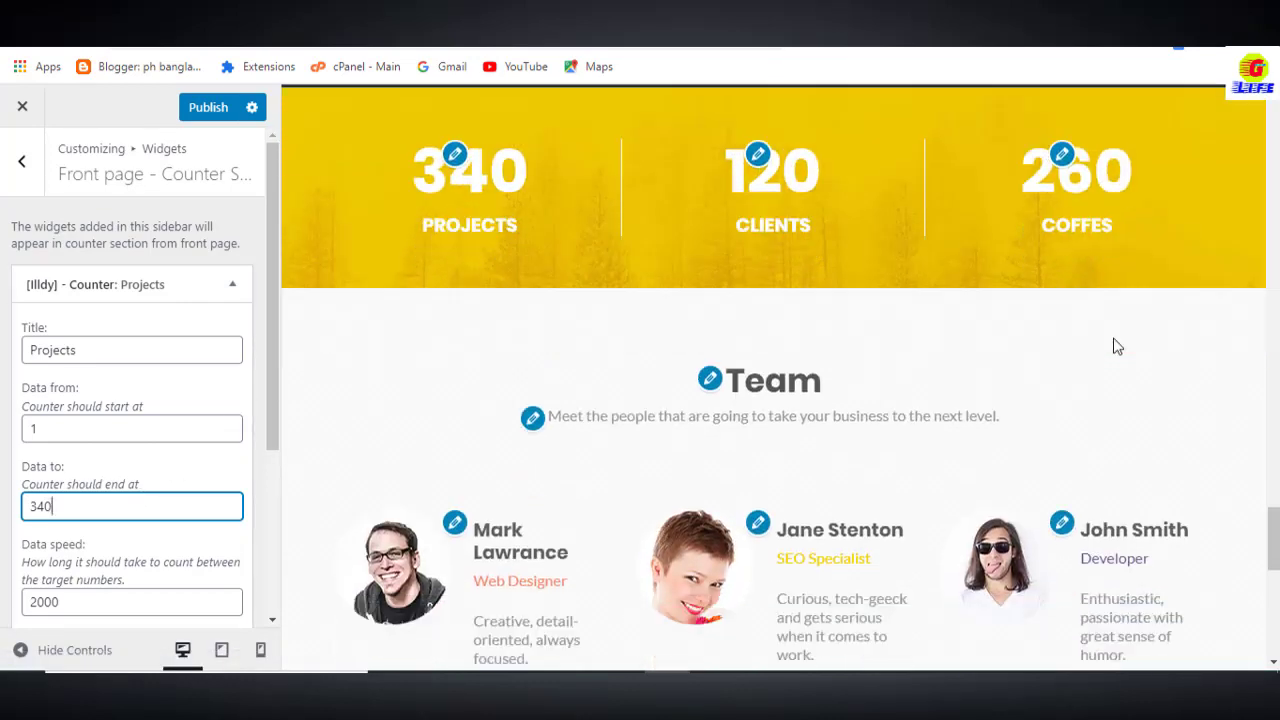
{"action": "scroll", "coordinate": [715, 465], "scroll_direction": "down", "scroll_amount": 2}
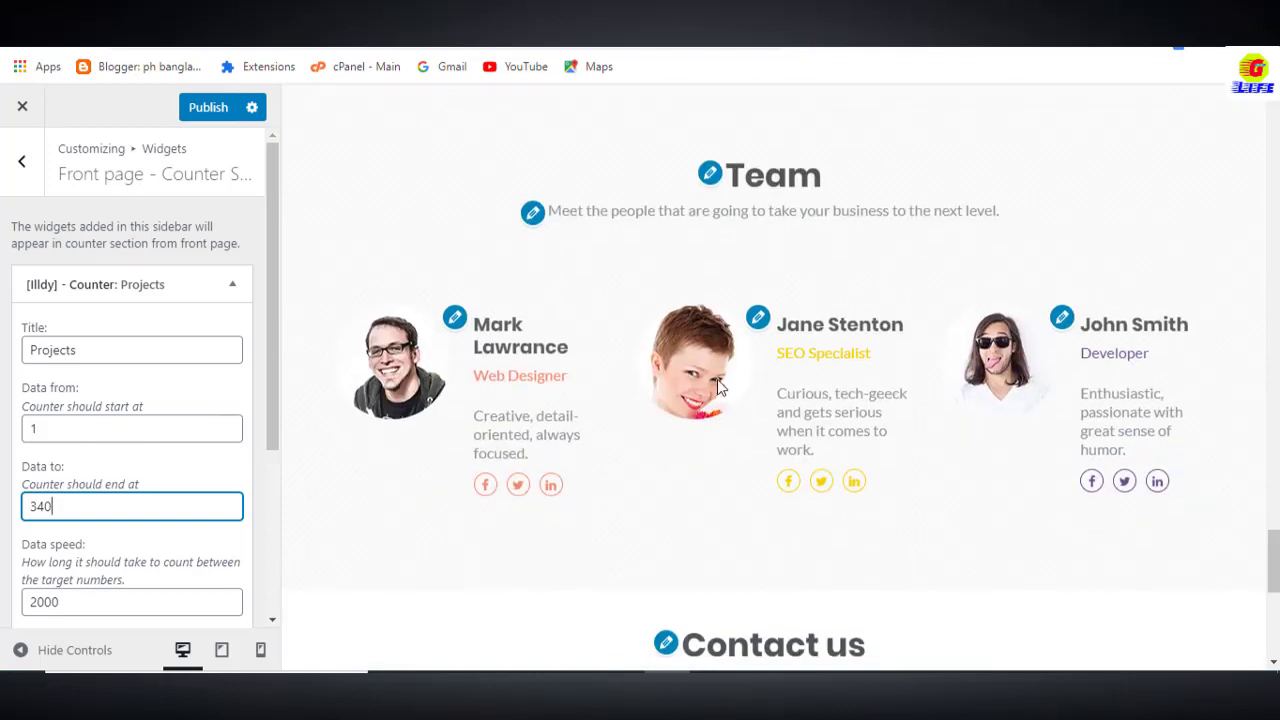
{"action": "left_click", "coordinate": [708, 174]}
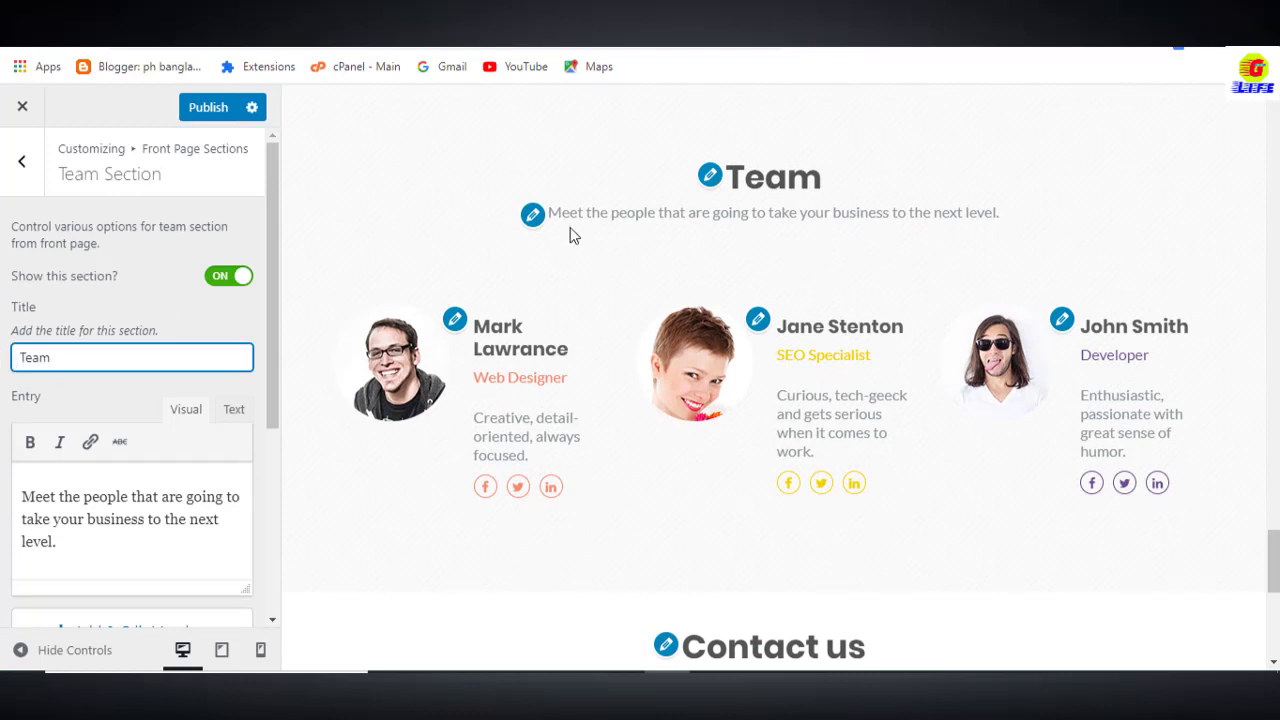
{"action": "scroll", "coordinate": [491, 320], "scroll_direction": "down", "scroll_amount": 1}
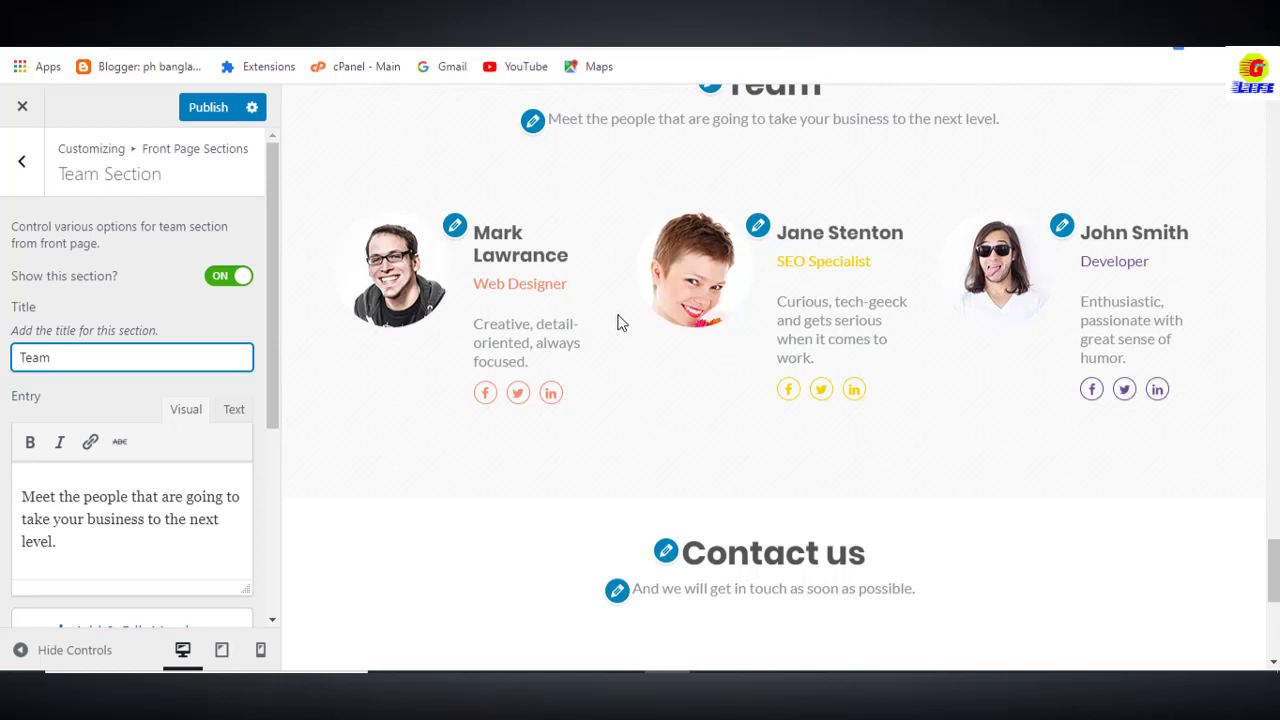
Open the Web Designer team member's widget and examine its image, position, entry, social URL and color fields.
{"action": "left_click", "coordinate": [454, 228]}
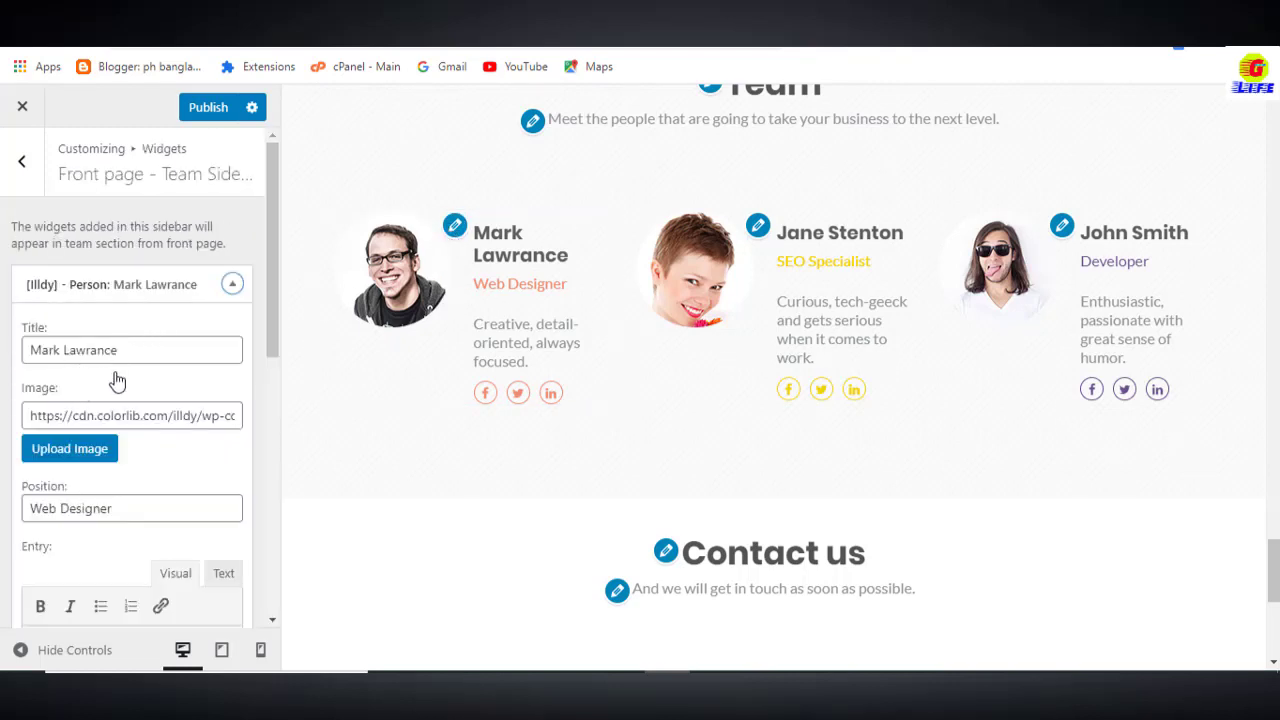
{"action": "scroll", "coordinate": [97, 380], "scroll_direction": "down", "scroll_amount": 1}
{"action": "scroll", "coordinate": [100, 383], "scroll_direction": "down", "scroll_amount": 1}
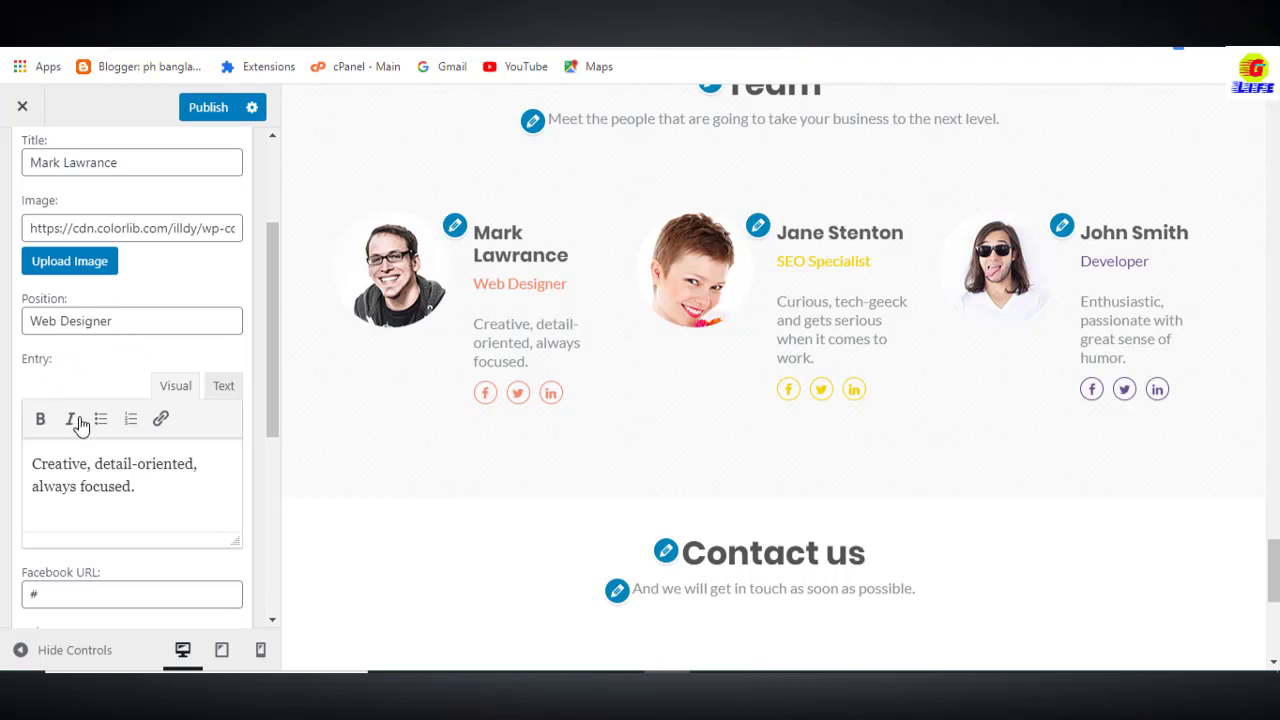
{"action": "scroll", "coordinate": [85, 418], "scroll_direction": "down", "scroll_amount": 1}
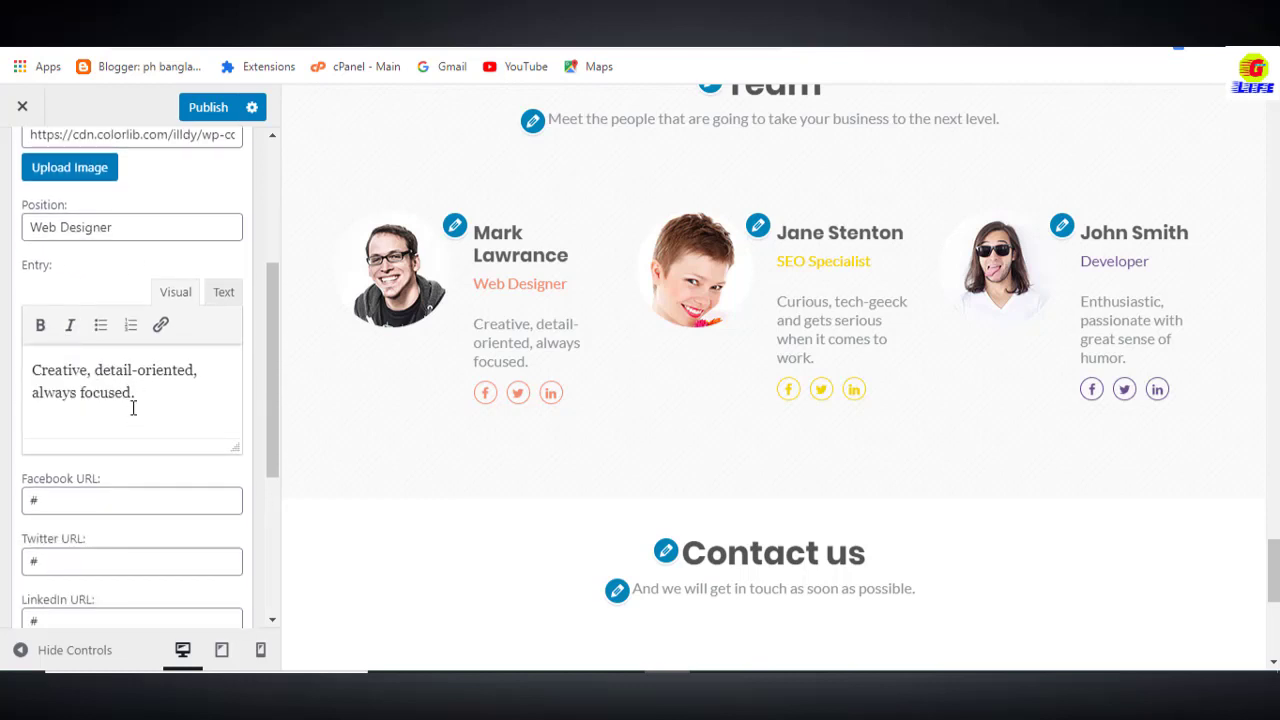
{"action": "scroll", "coordinate": [100, 420], "scroll_direction": "down", "scroll_amount": 3}
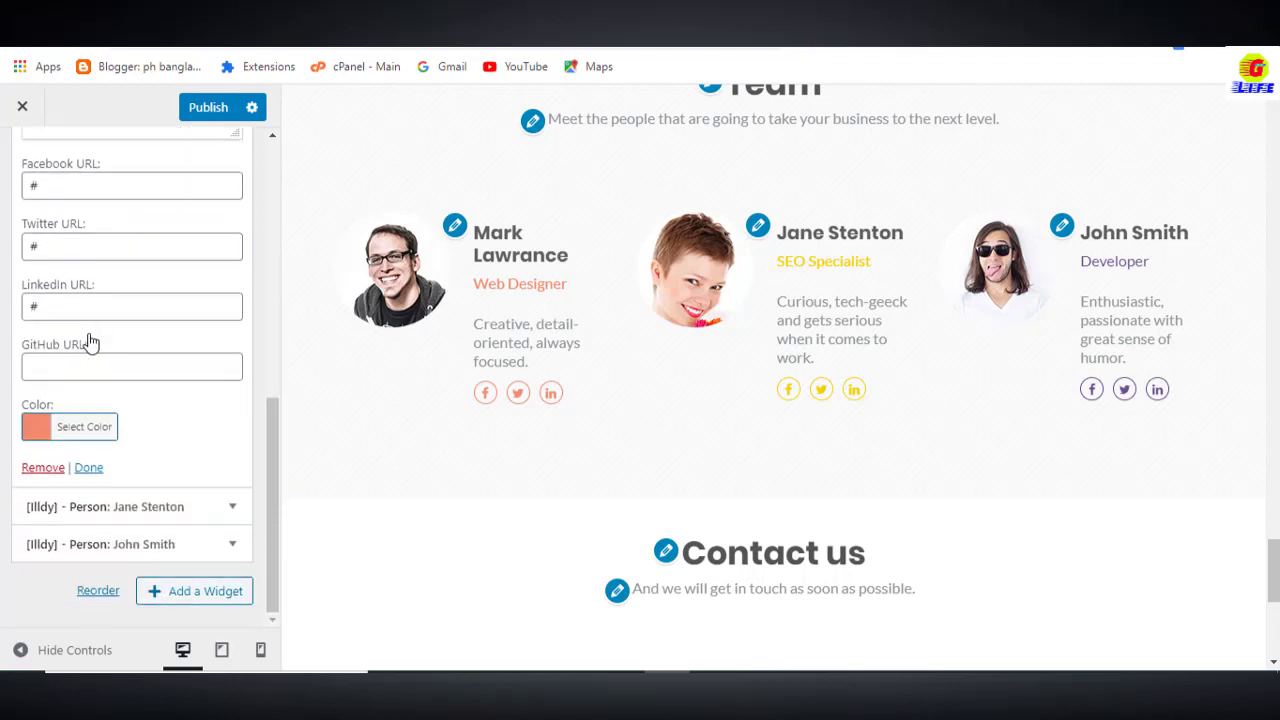
{"action": "scroll", "coordinate": [114, 300], "scroll_direction": "up", "scroll_amount": 1}
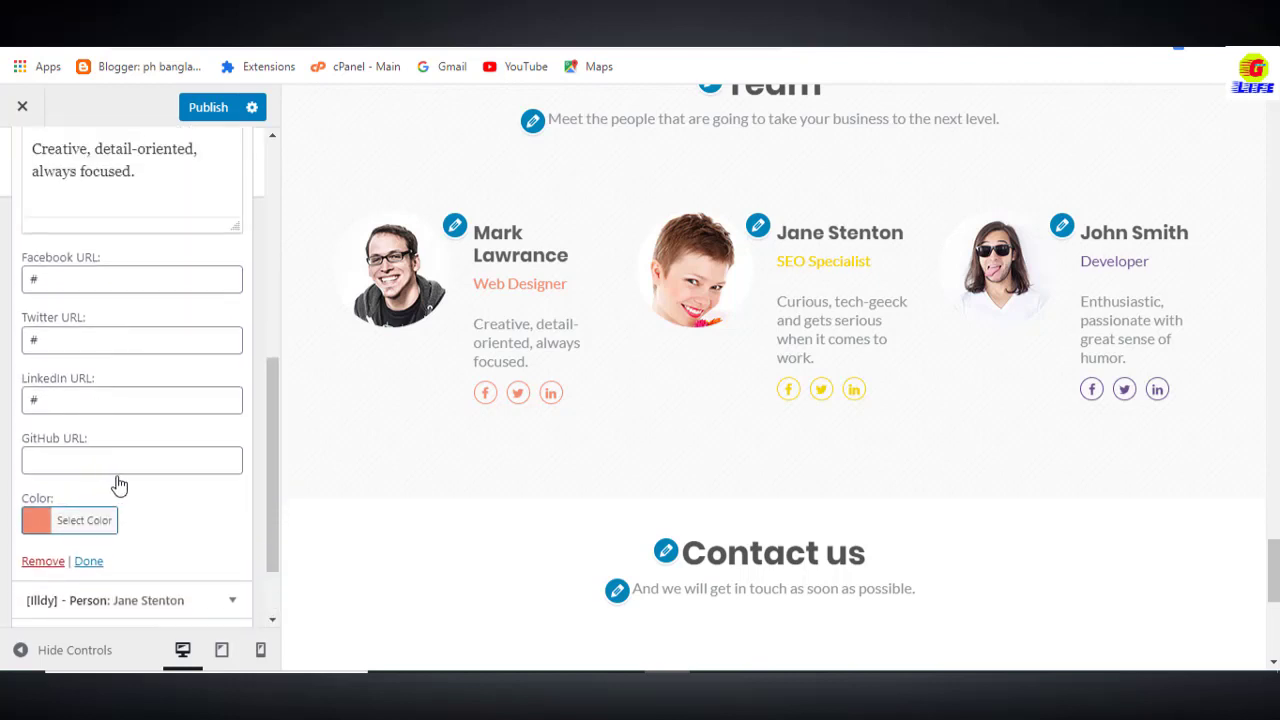
{"action": "scroll", "coordinate": [118, 485], "scroll_direction": "down", "scroll_amount": 1}
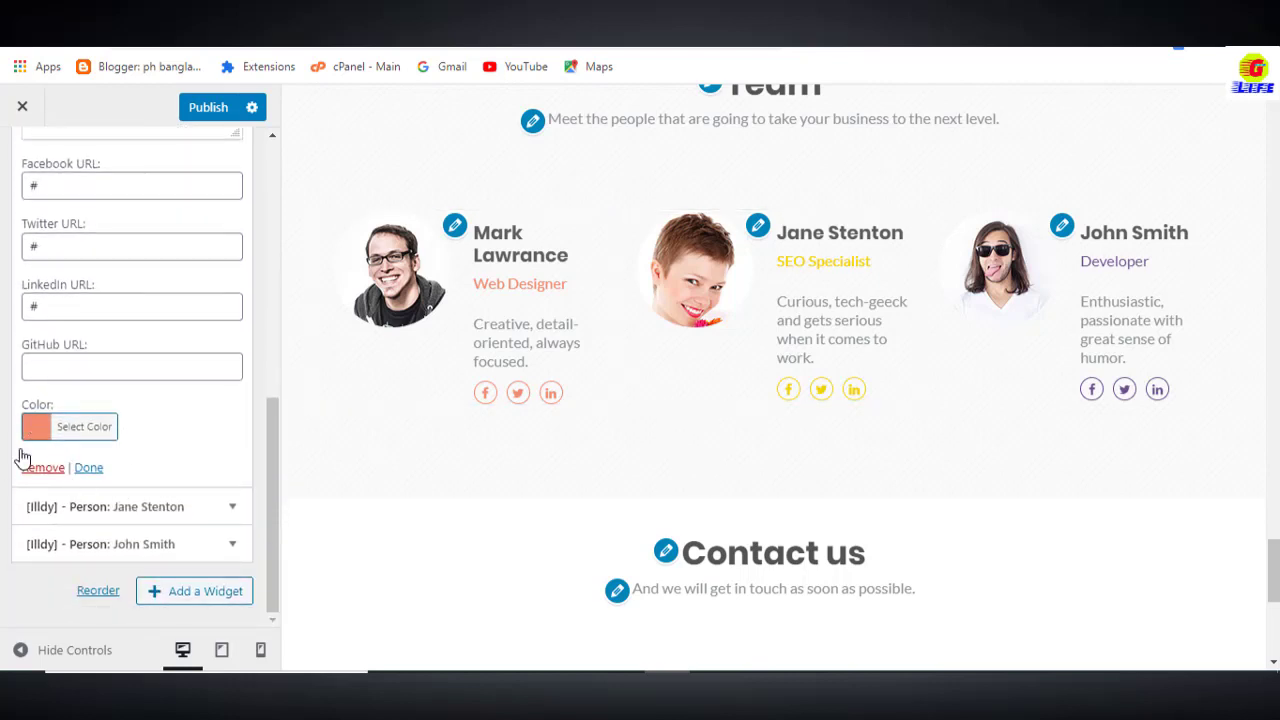
{"action": "scroll", "coordinate": [97, 409], "scroll_direction": "up", "scroll_amount": 2}
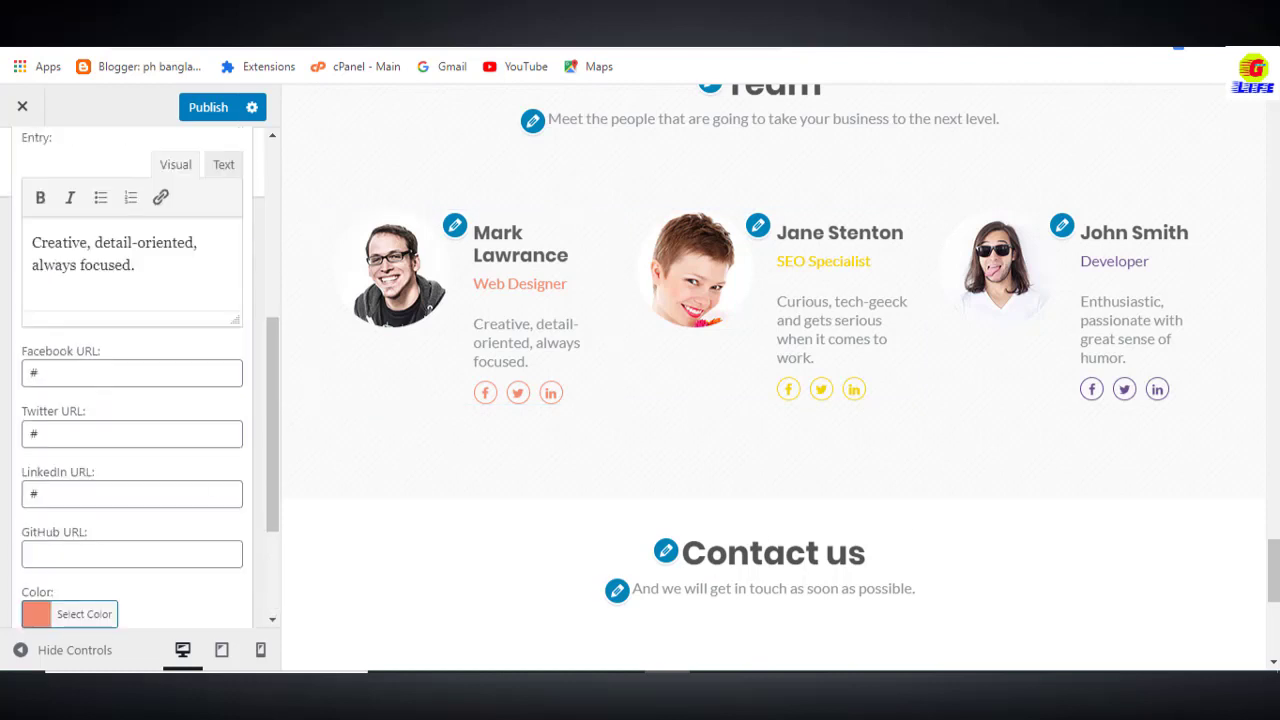
Open the Contact us Section of the front page and change its title to "Contact me".
{"action": "scroll", "coordinate": [754, 356], "scroll_direction": "down", "scroll_amount": 3}
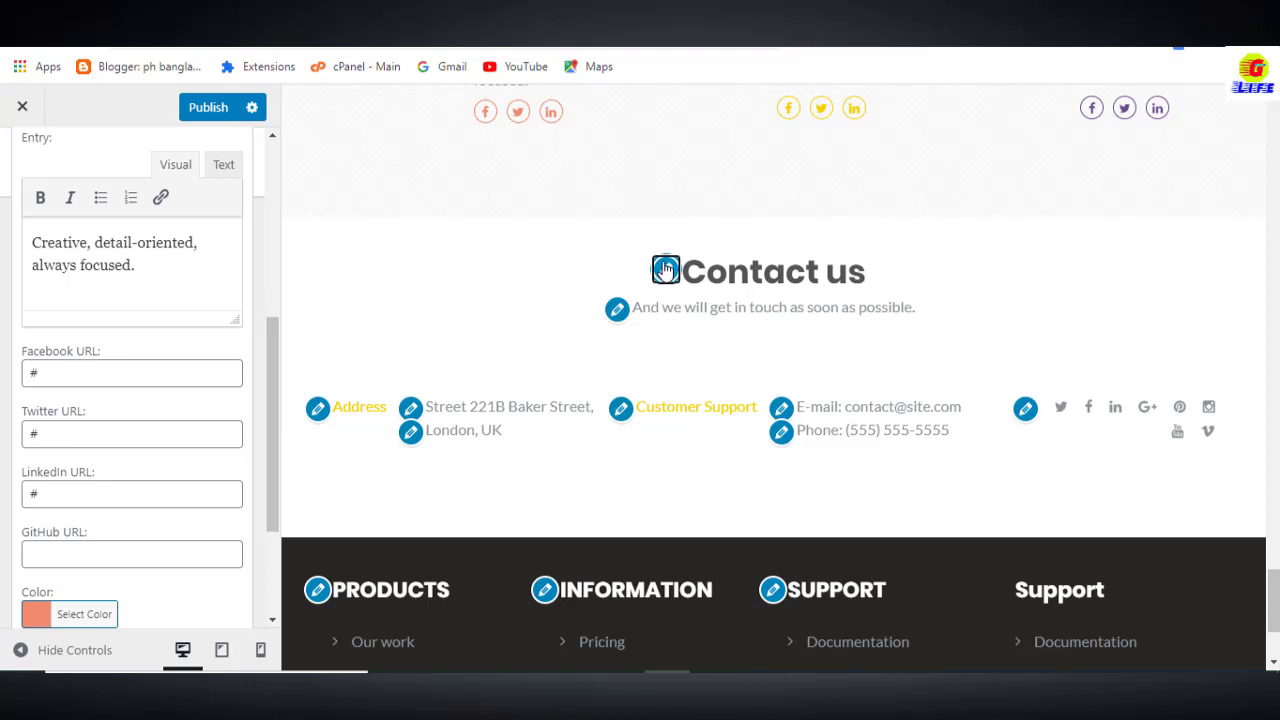
{"action": "left_click", "coordinate": [665, 270]}
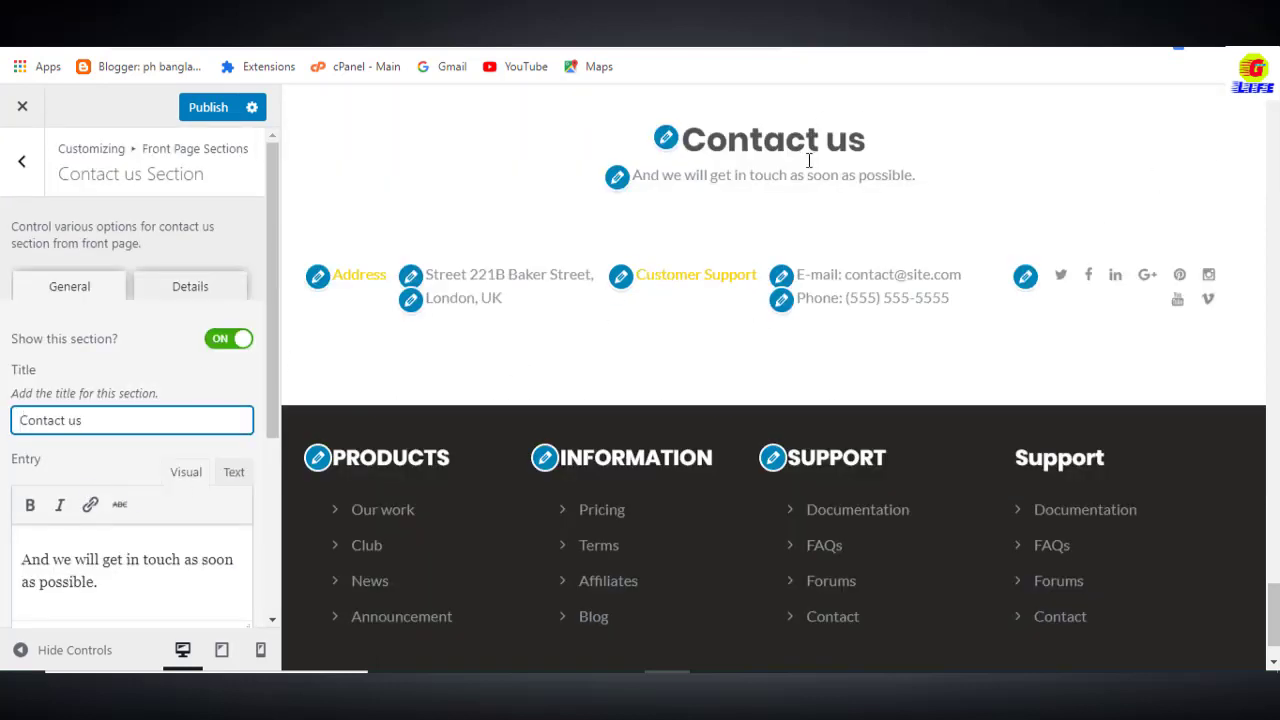
{"action": "key", "text": "BackSpace"}
{"action": "key", "text": "BackSpace"}
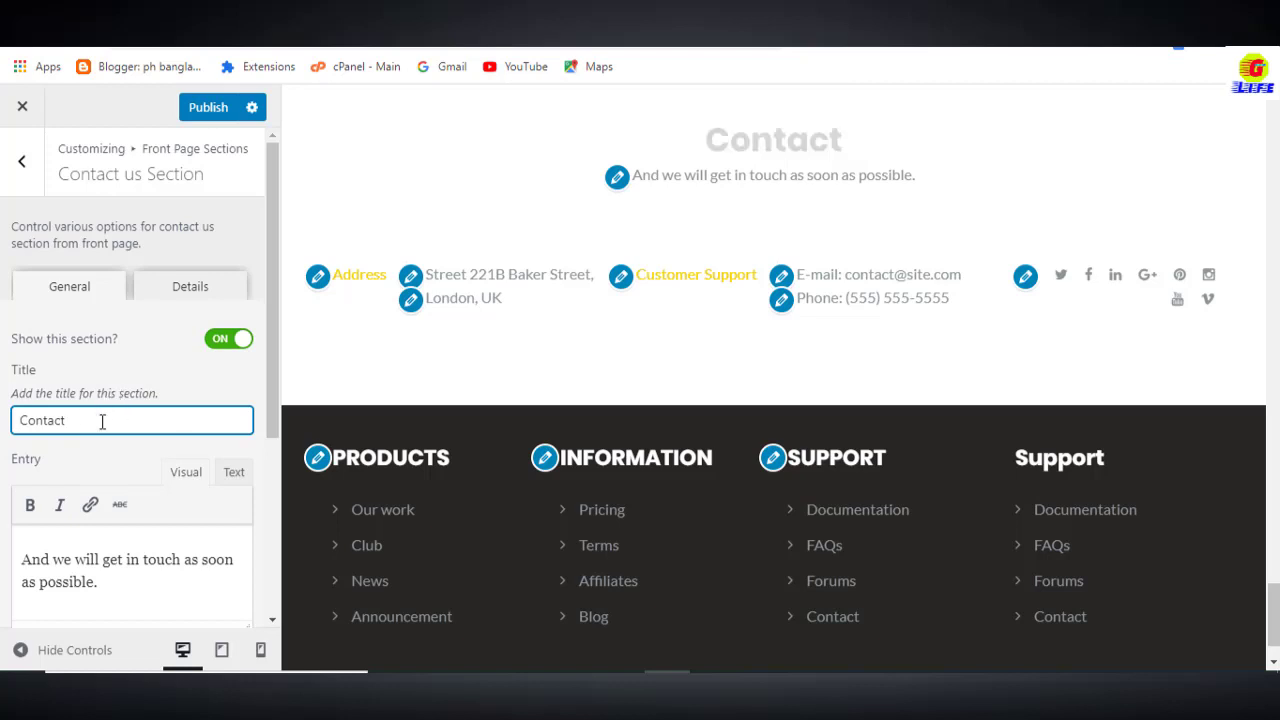
{"action": "type", "text": "me"}
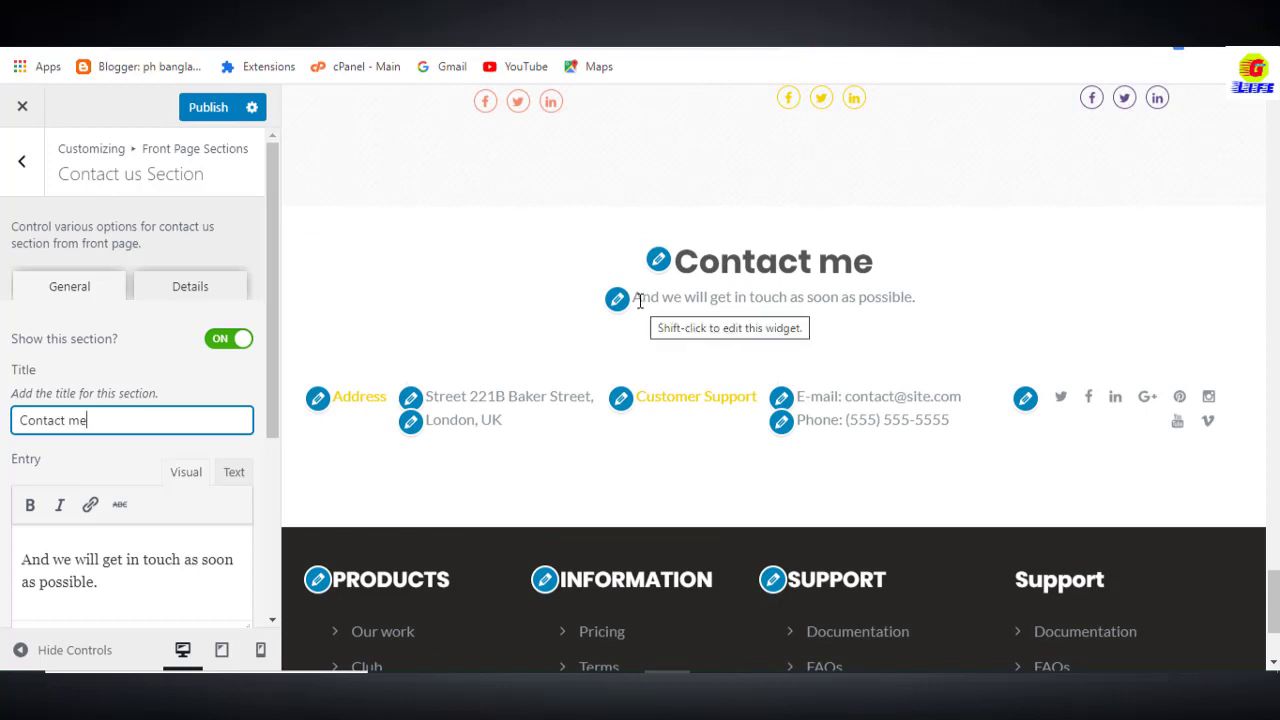
Look over the contact section's entry, address title, customer support title and contact form options alongside the contact details and footer.
{"action": "scroll", "coordinate": [740, 355], "scroll_direction": "down", "scroll_amount": 2}
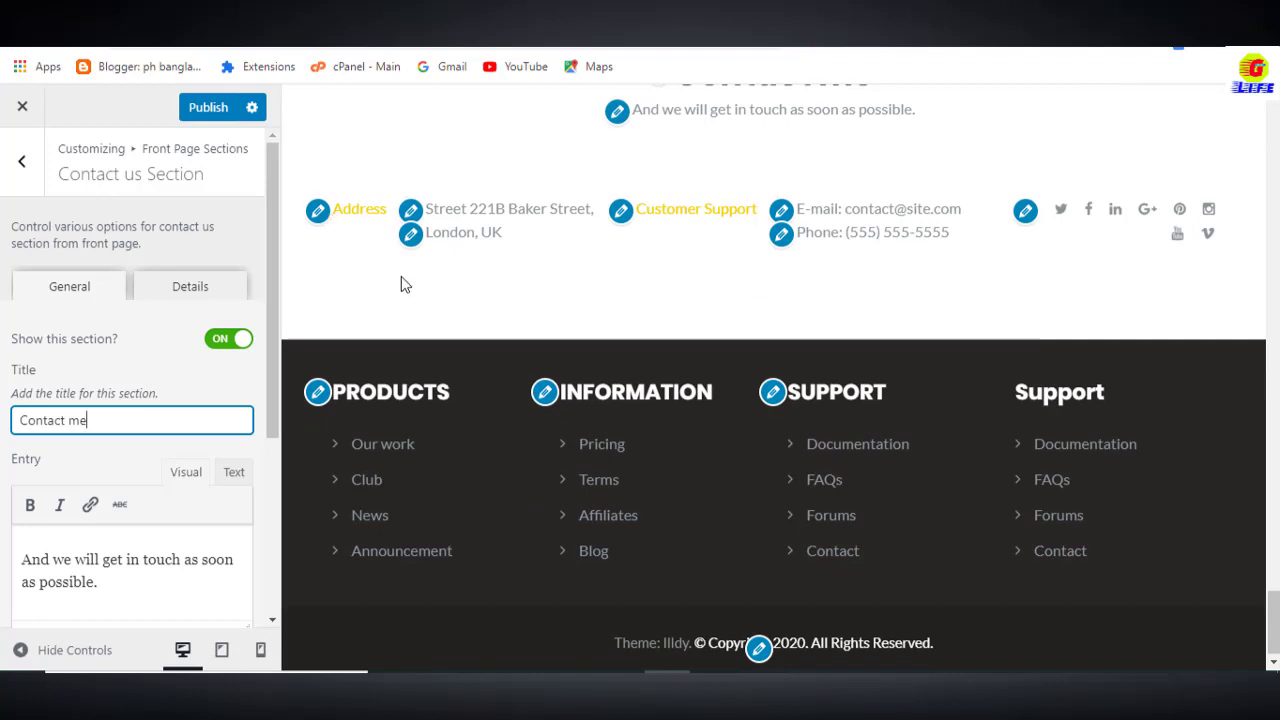
{"action": "scroll", "coordinate": [86, 470], "scroll_direction": "down", "scroll_amount": 3}
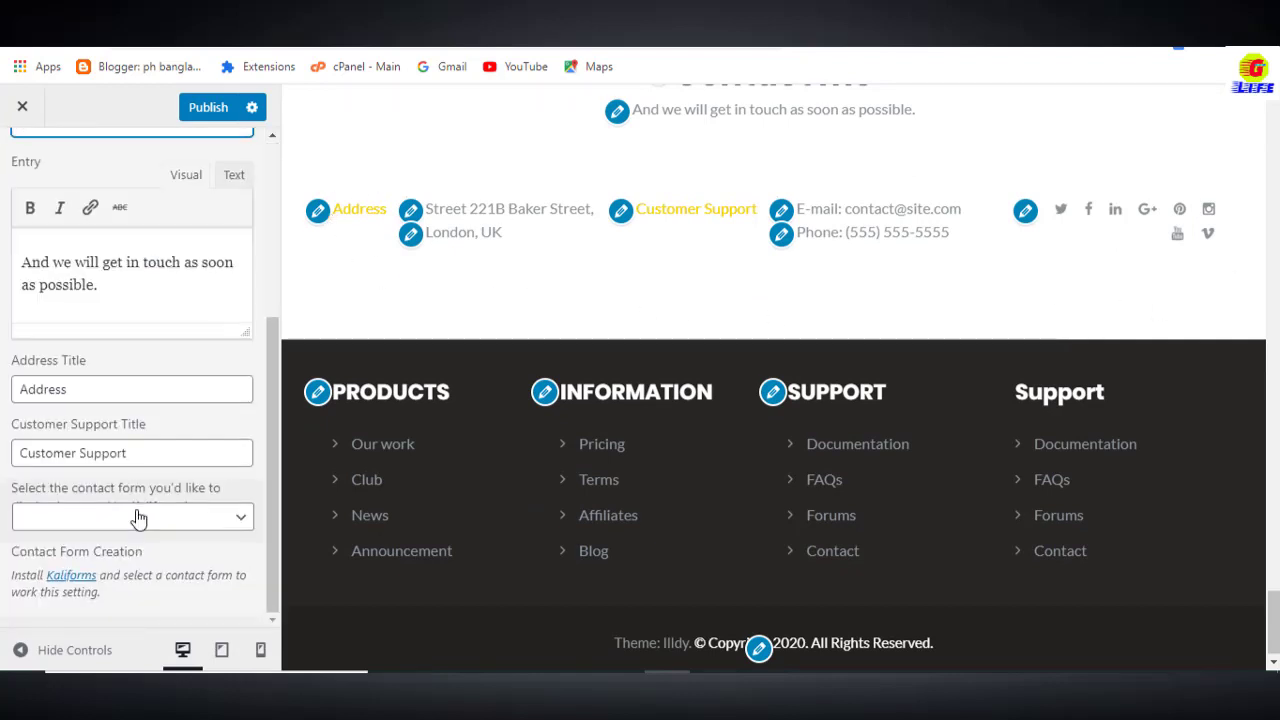
{"action": "scroll", "coordinate": [1016, 316], "scroll_direction": "up", "scroll_amount": 2}
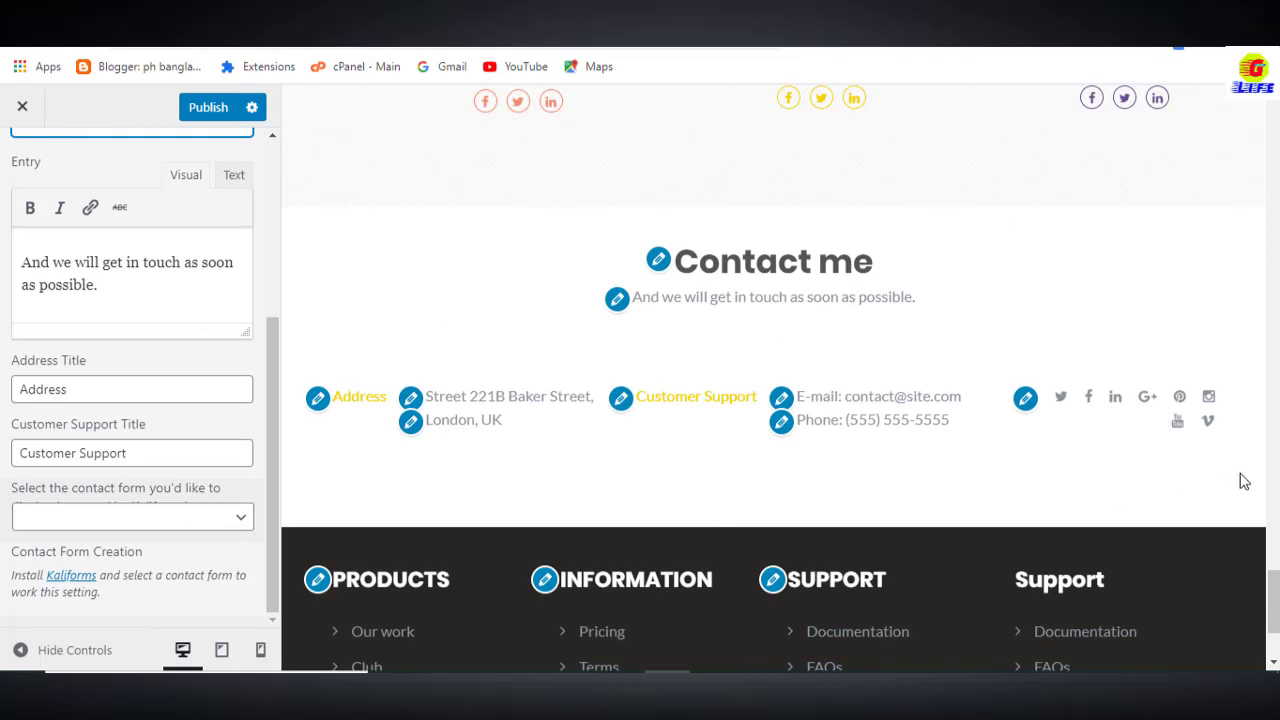
{"action": "scroll", "coordinate": [731, 428], "scroll_direction": "down", "scroll_amount": 2}
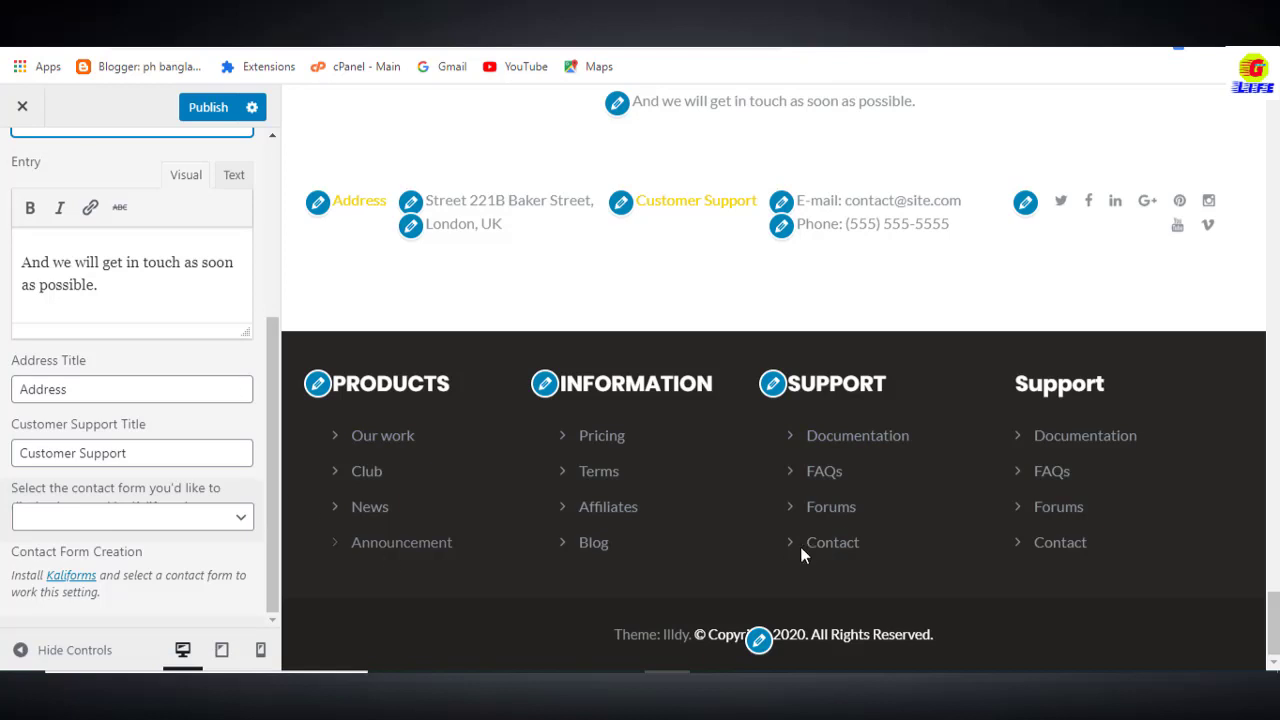
Open the PRODUCTS footer widget and change the first link's title attribute in its HTML content to "My work".
{"action": "left_click", "coordinate": [330, 394]}
{"action": "scroll", "coordinate": [100, 551], "scroll_direction": "down", "scroll_amount": 2}
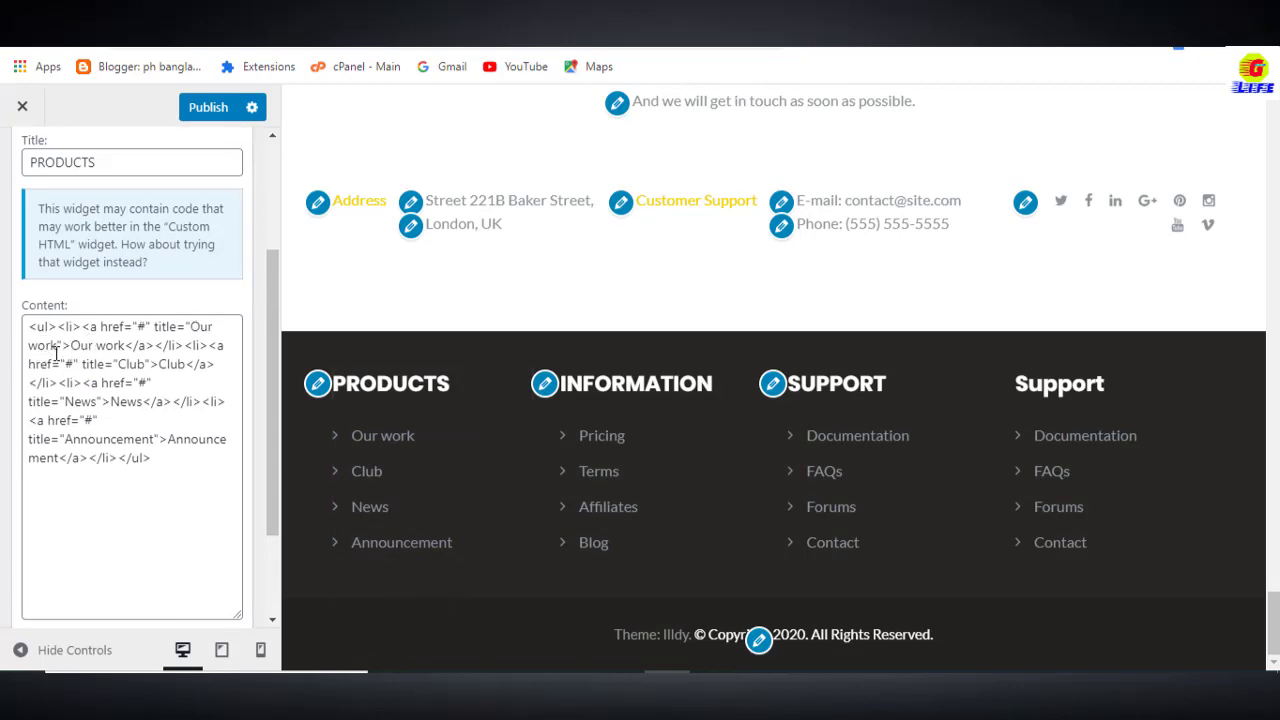
{"action": "double_click", "coordinate": [201, 326]}
{"action": "type", "text": "My"}
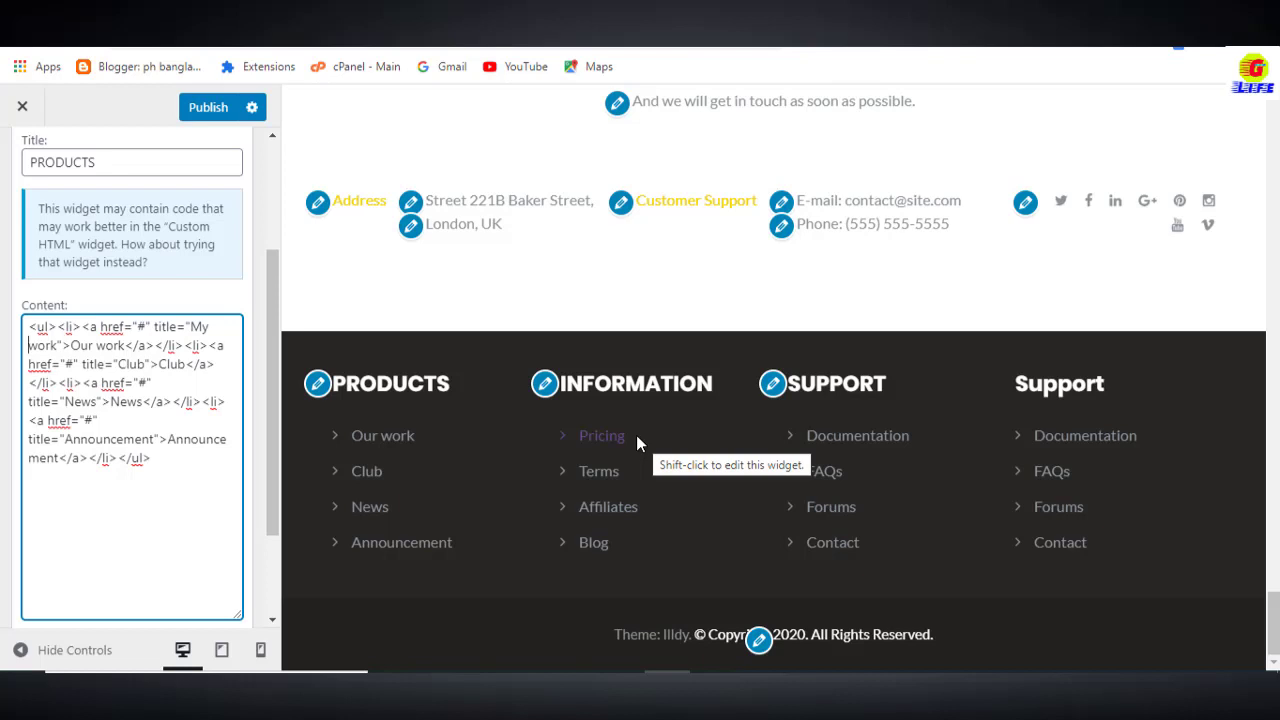
Look over the Footer copyright settings, the General Options list and the Additional CSS section, ending at the main customizer list.
{"action": "left_click", "coordinate": [758, 642]}
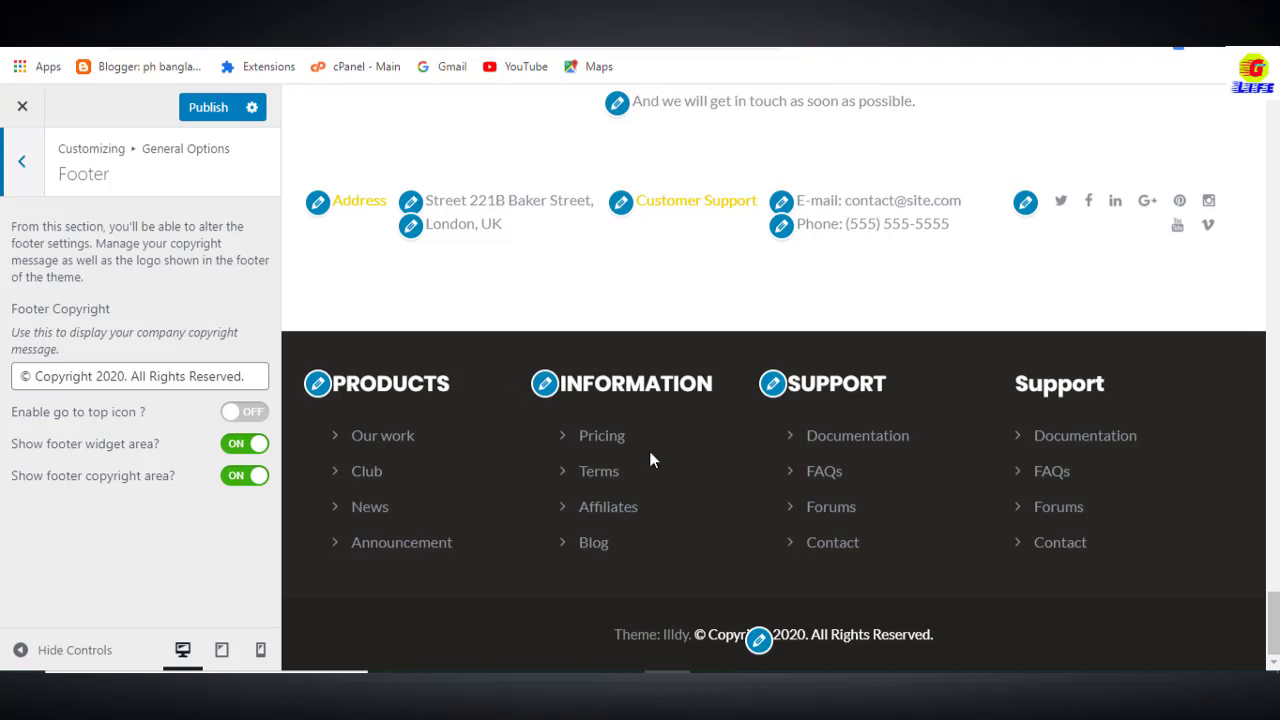
{"action": "left_click", "coordinate": [28, 187]}
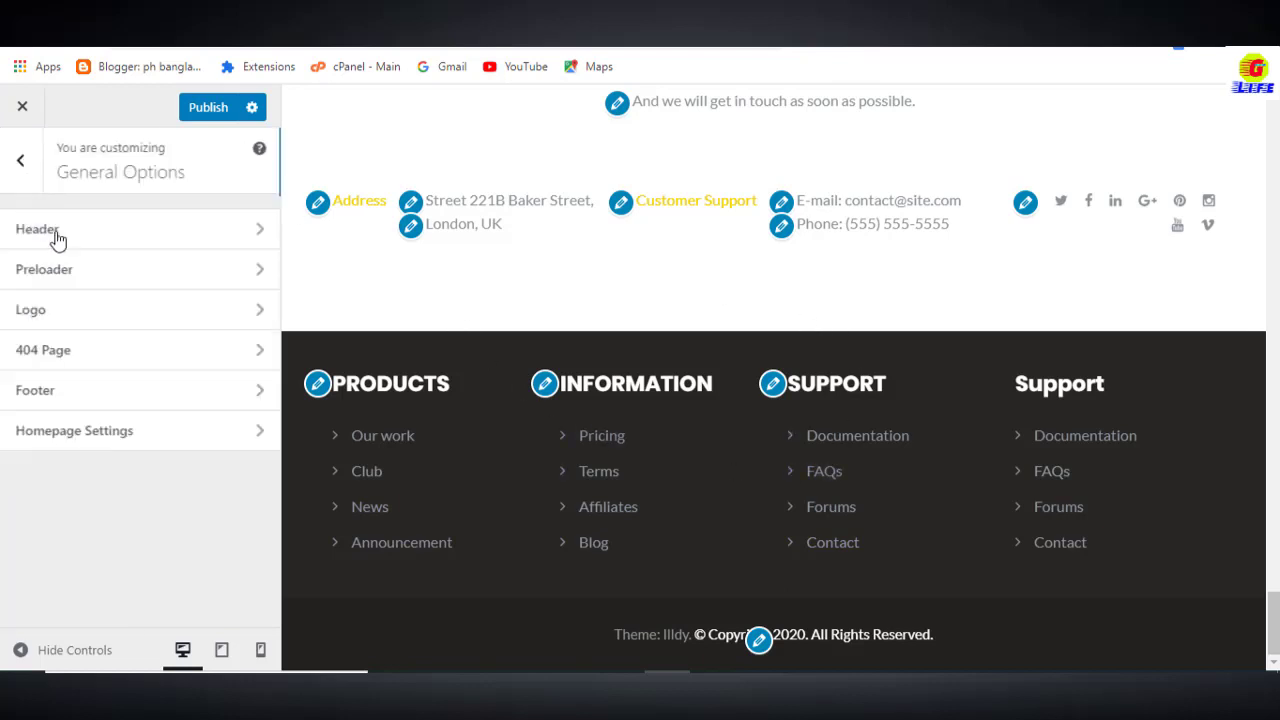
{"action": "left_click", "coordinate": [21, 161]}
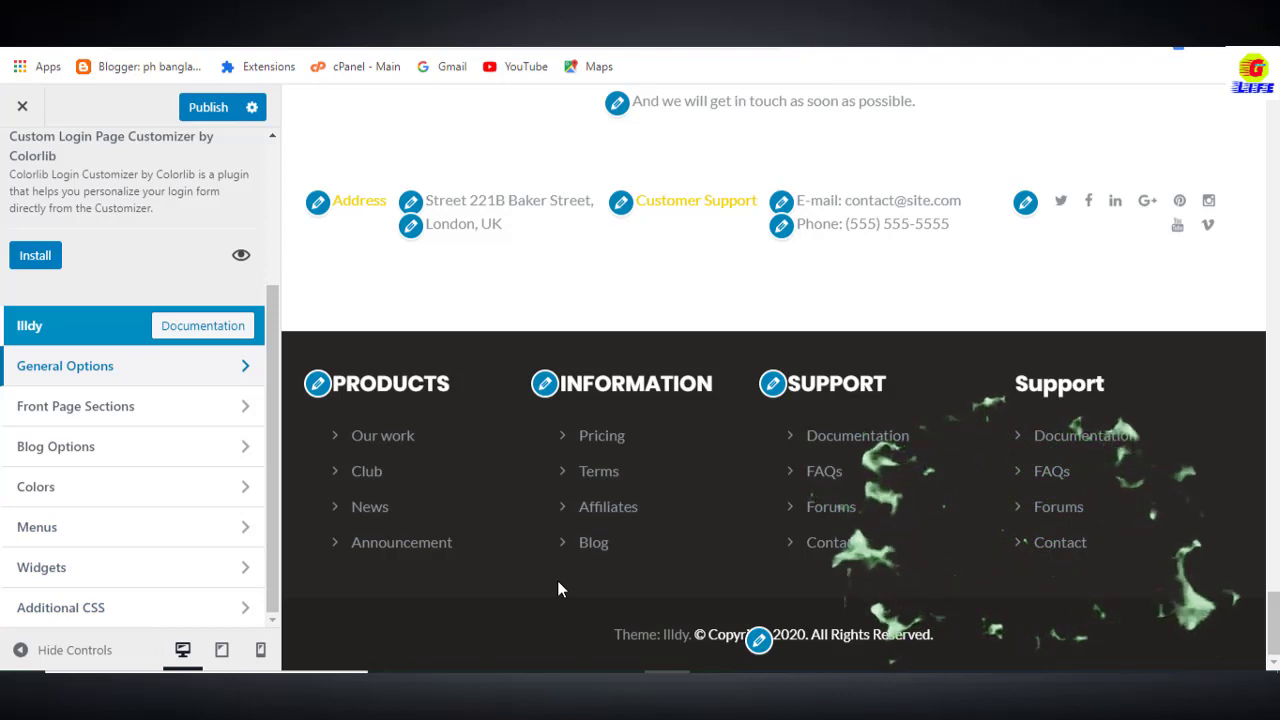
{"action": "left_click", "coordinate": [136, 612]}
{"action": "key", "text": "Escape"}
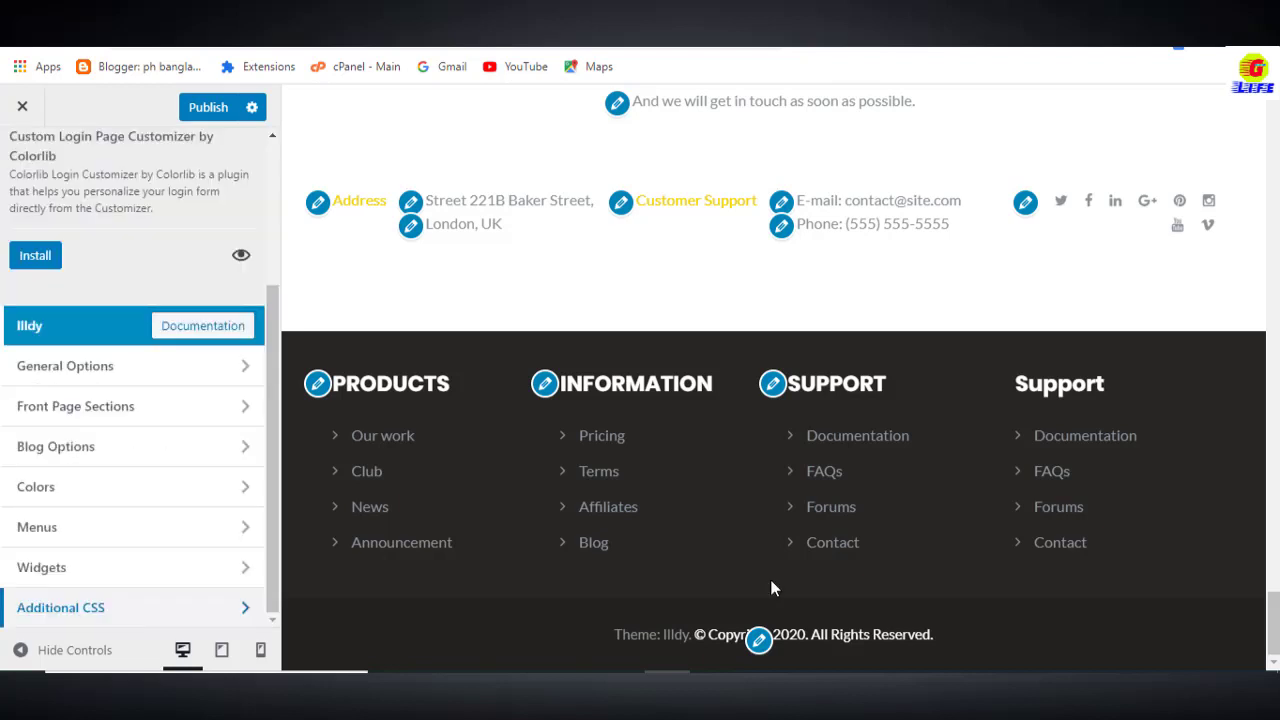
Review the customized front page in the preview from the footer up to the header.
{"action": "scroll", "coordinate": [775, 563], "scroll_direction": "up", "scroll_amount": 10}
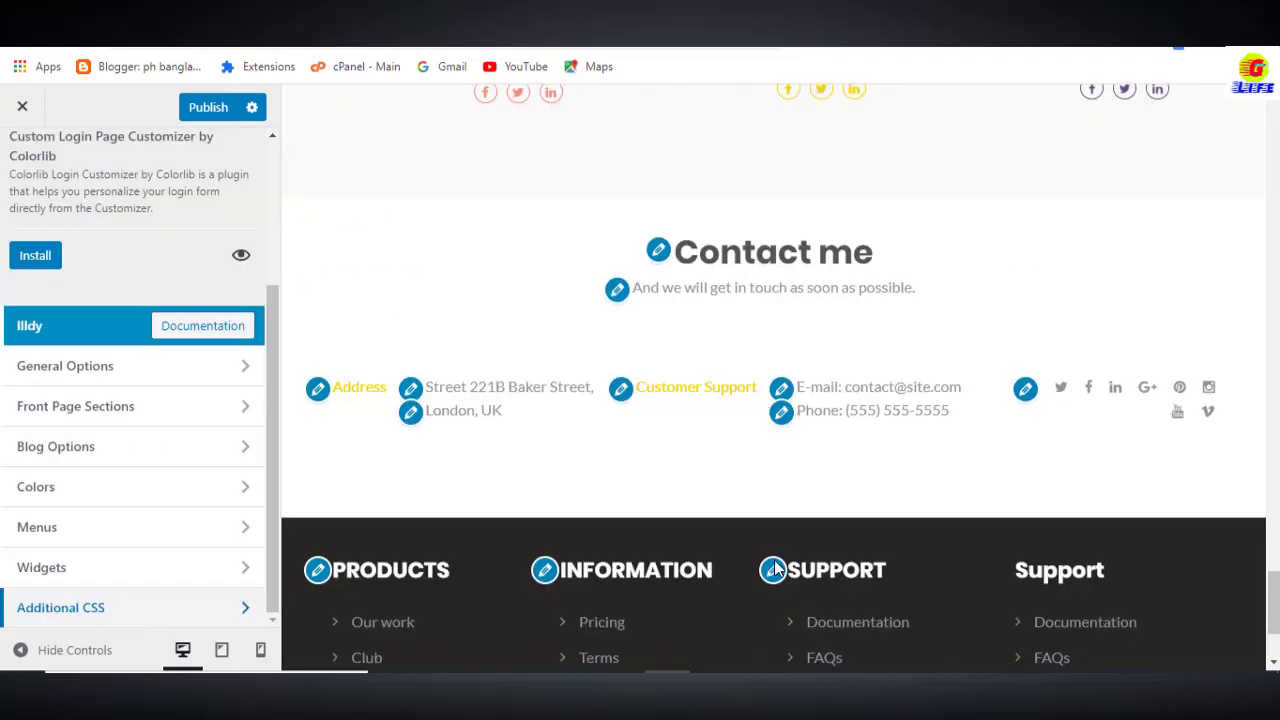
{"action": "scroll", "coordinate": [778, 568], "scroll_direction": "up", "scroll_amount": 10}
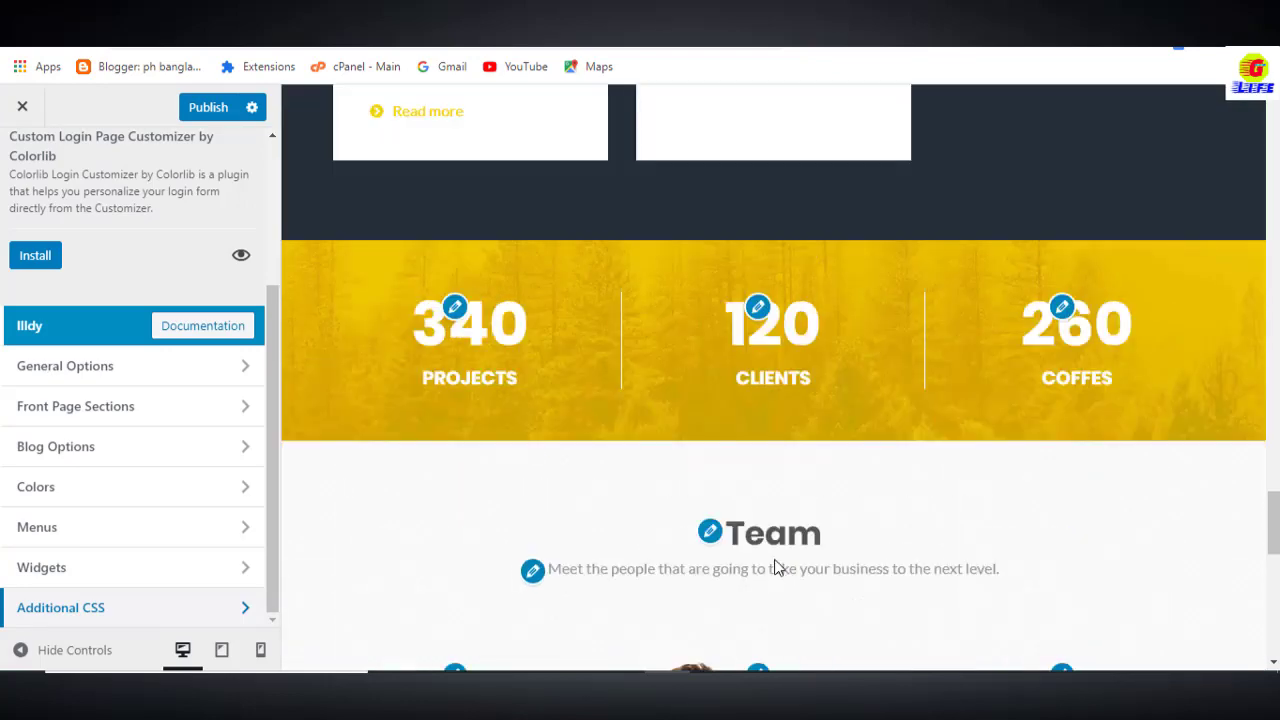
{"action": "scroll", "coordinate": [776, 566], "scroll_direction": "up", "scroll_amount": 10}
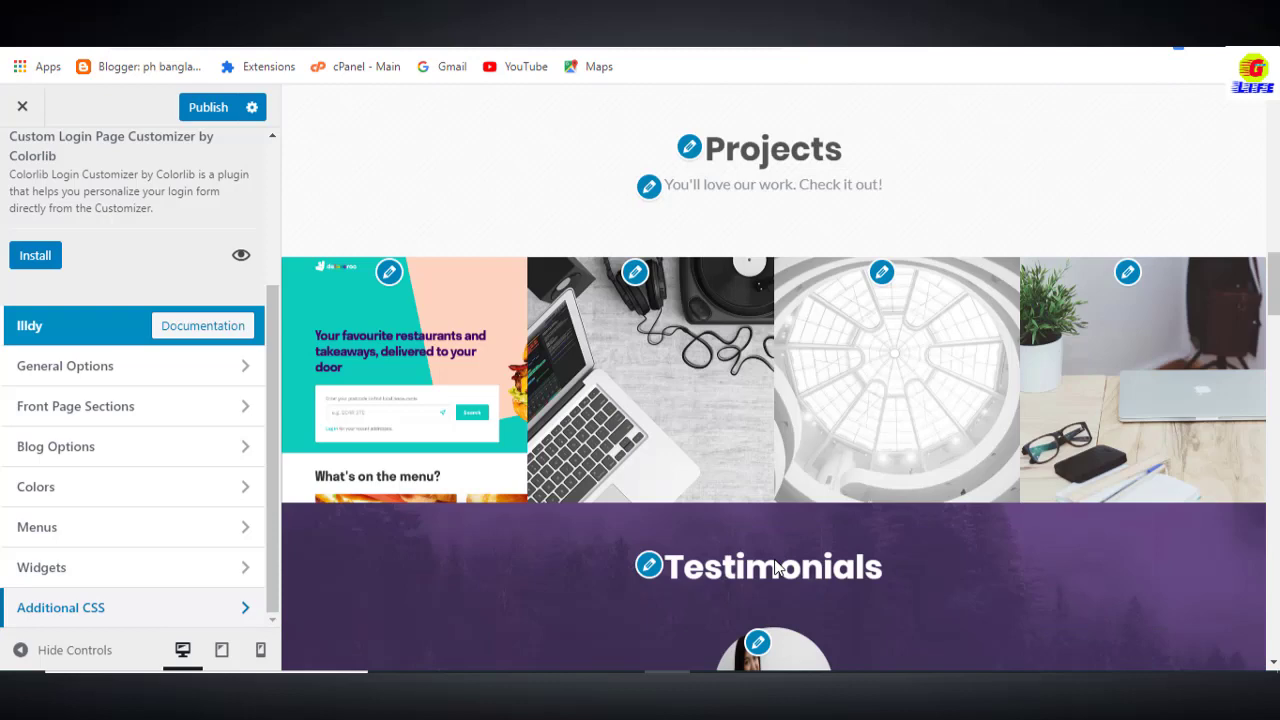
{"action": "scroll", "coordinate": [776, 560], "scroll_direction": "up", "scroll_amount": 8}
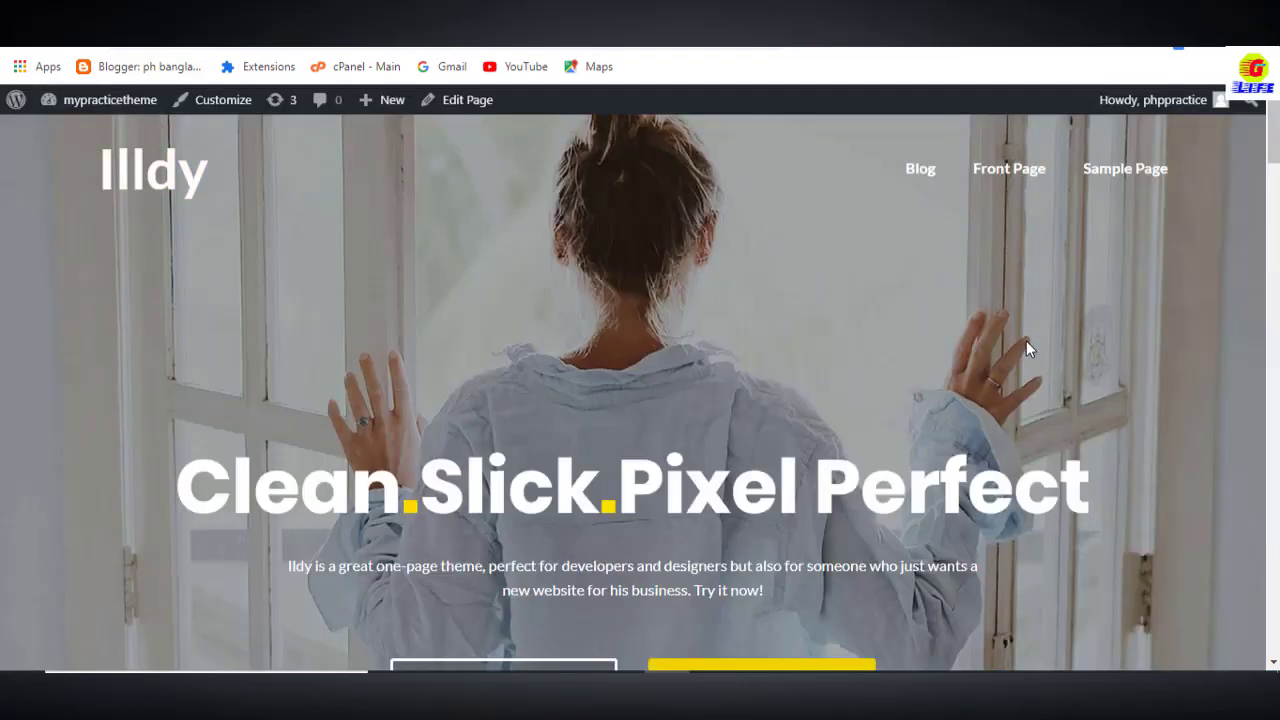
Reload the live front page and review its sections from the header down to the footer.
{"action": "left_click", "coordinate": [72, 45]}
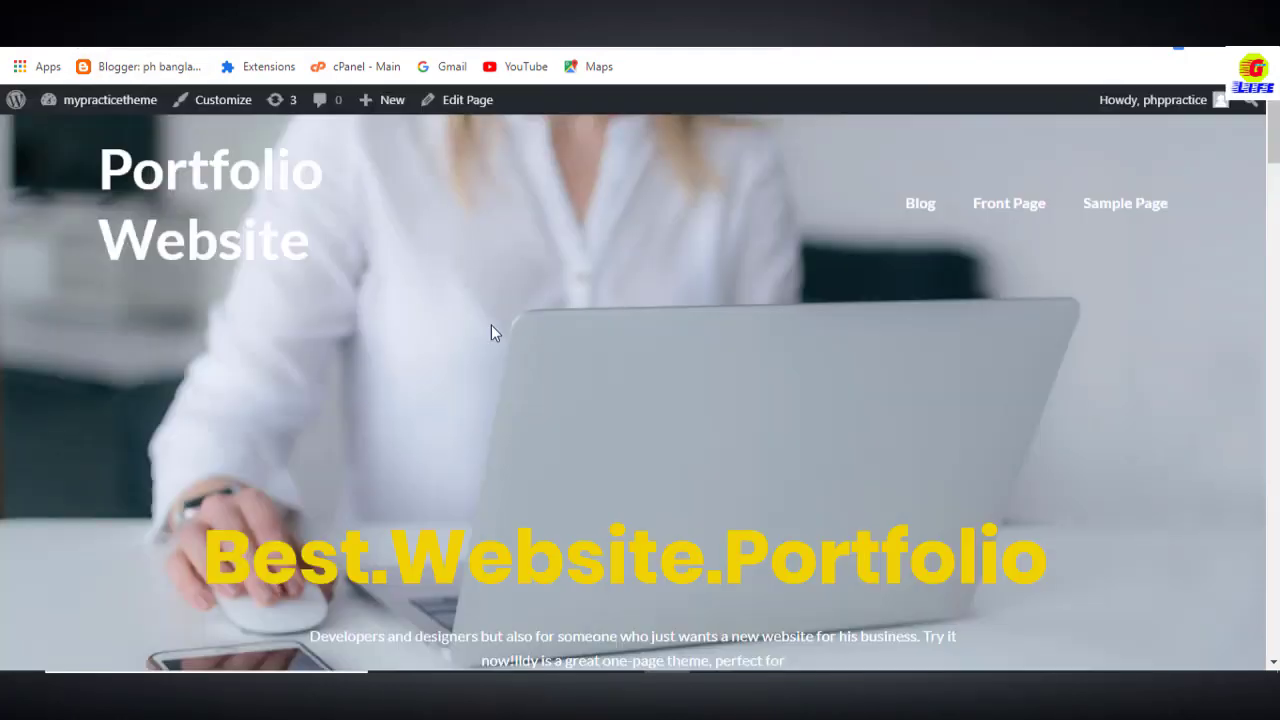
{"action": "scroll", "coordinate": [506, 343], "scroll_direction": "down", "scroll_amount": 5}
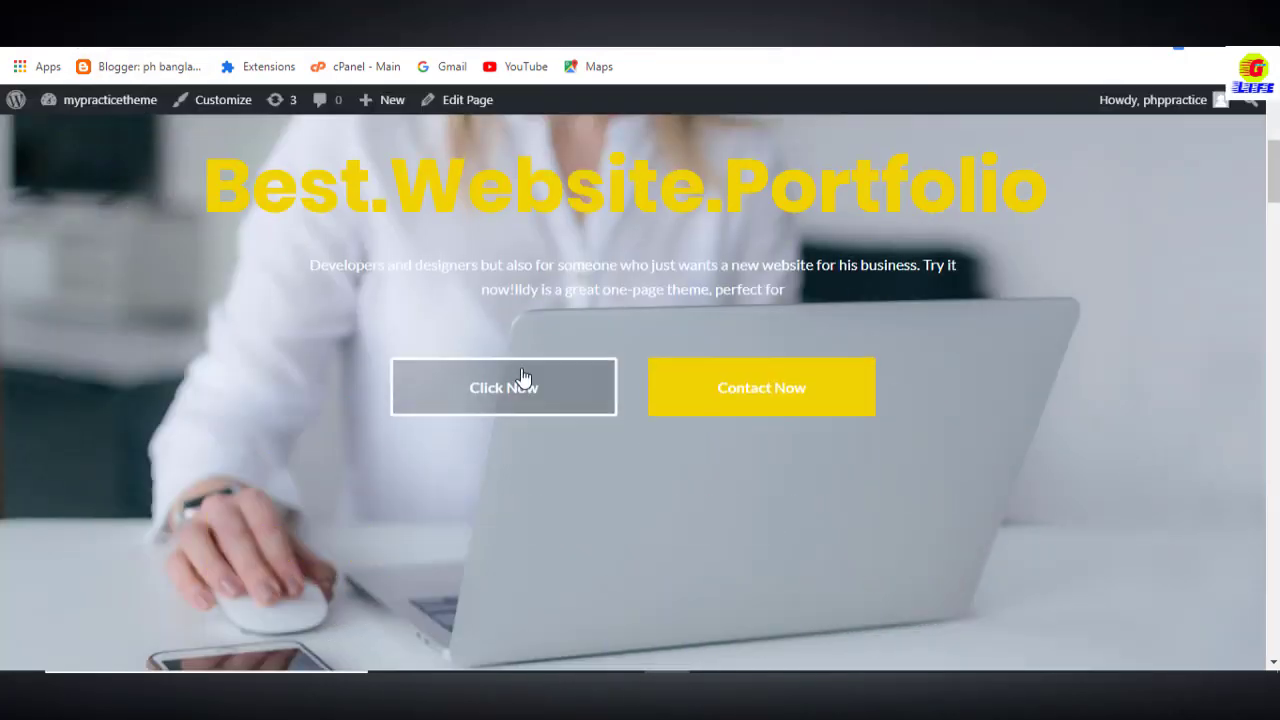
{"action": "scroll", "coordinate": [601, 463], "scroll_direction": "down", "scroll_amount": 3}
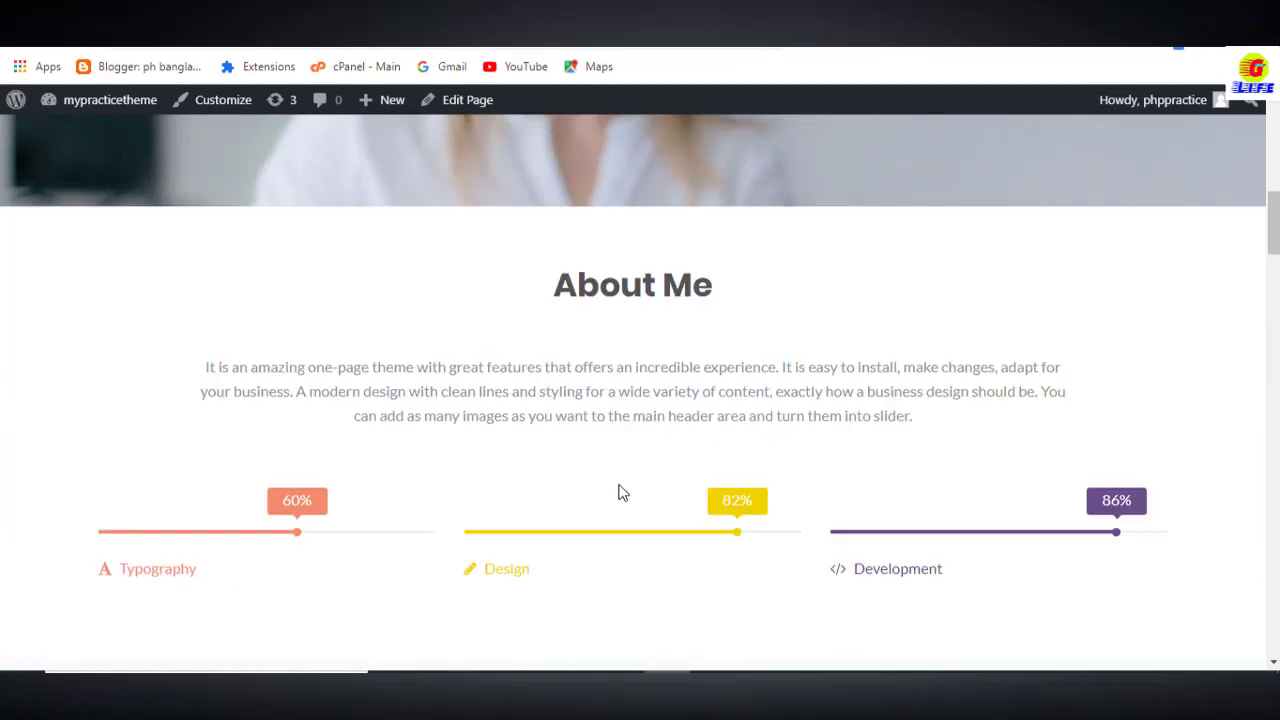
{"action": "scroll", "coordinate": [620, 491], "scroll_direction": "down", "scroll_amount": 5}
{"action": "scroll", "coordinate": [628, 512], "scroll_direction": "down", "scroll_amount": 4}
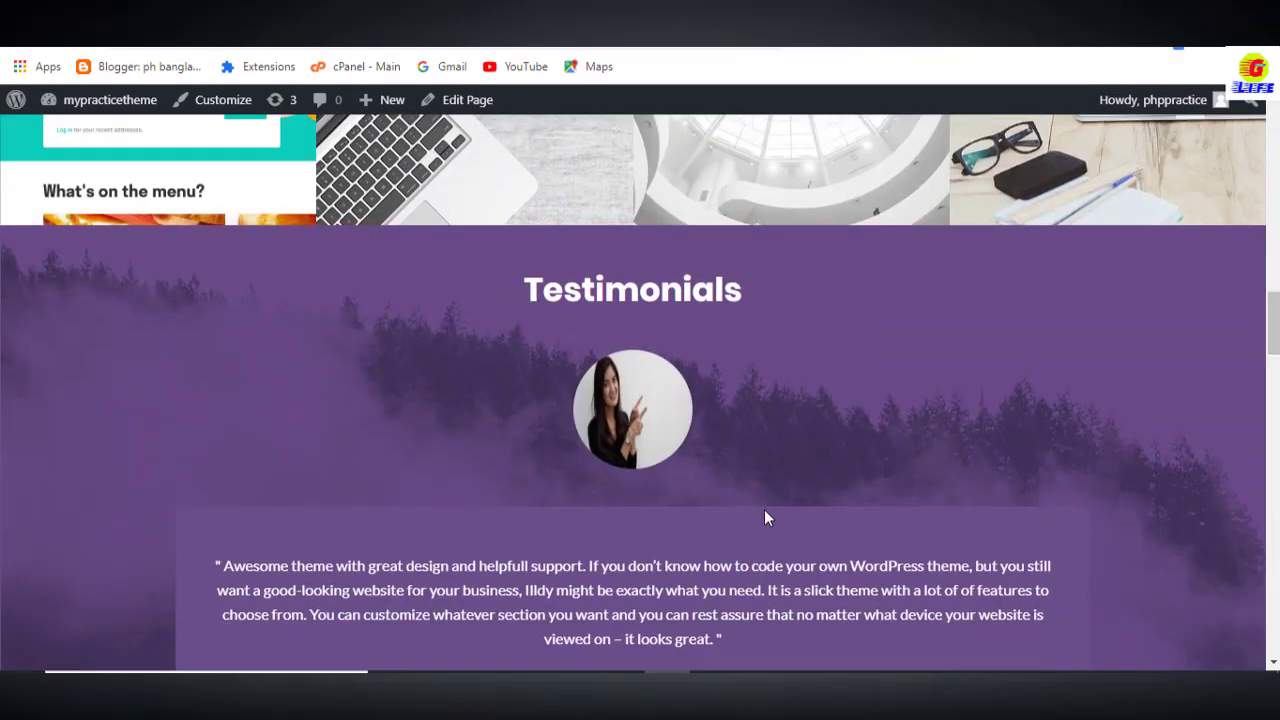
{"action": "scroll", "coordinate": [762, 492], "scroll_direction": "down", "scroll_amount": 5}
{"action": "scroll", "coordinate": [764, 500], "scroll_direction": "down", "scroll_amount": 4}
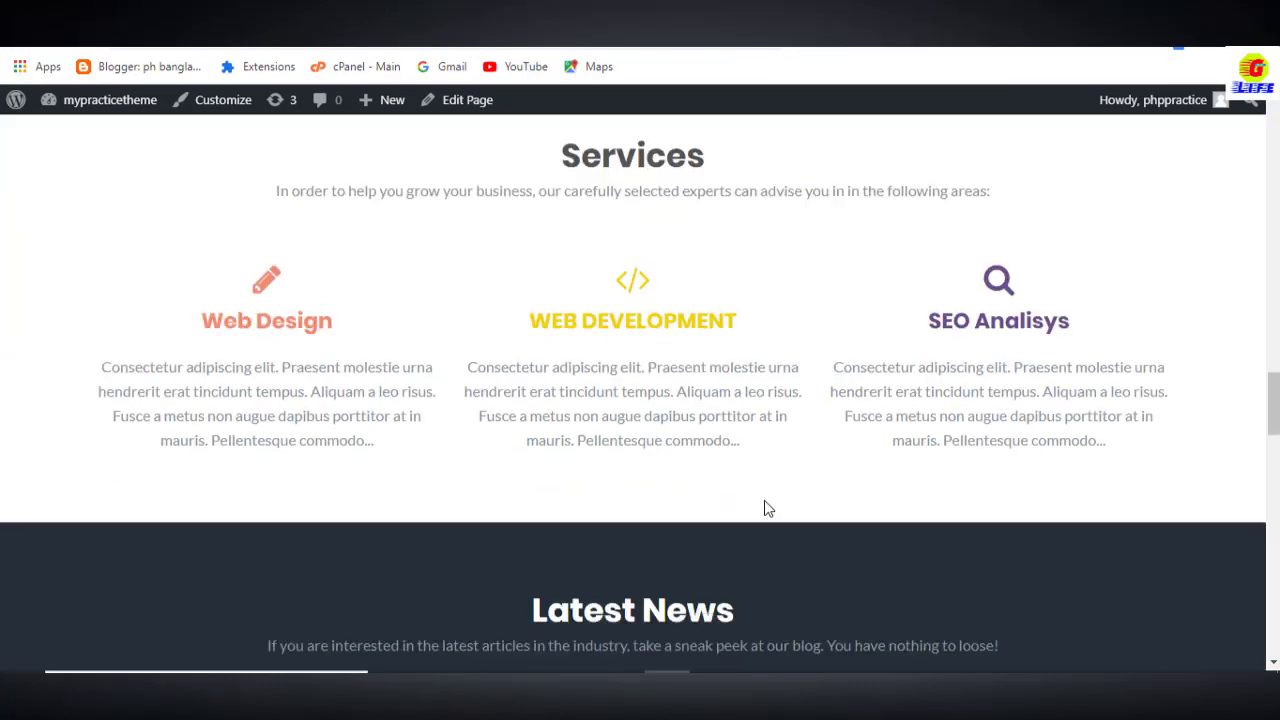
{"action": "scroll", "coordinate": [764, 508], "scroll_direction": "down", "scroll_amount": 5}
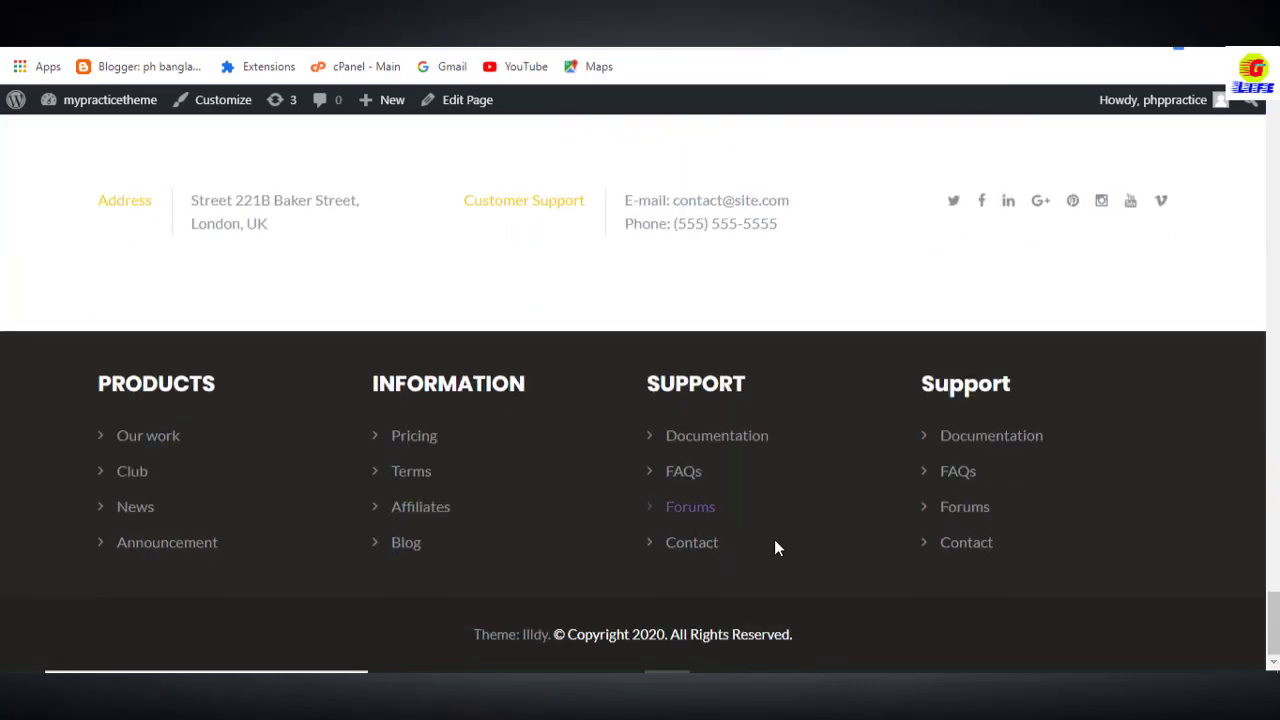
{"action": "scroll", "coordinate": [778, 553], "scroll_direction": "up", "scroll_amount": 2}
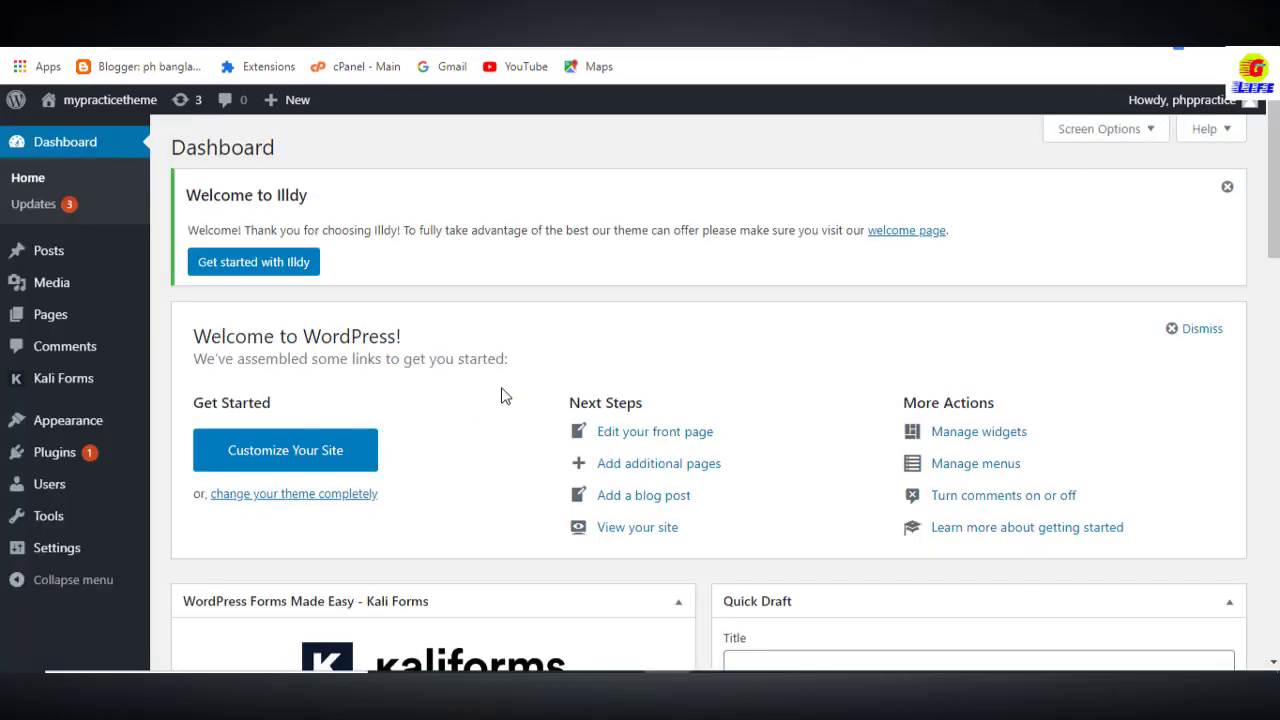
Open the Contact form from Kali Forms for editing and look over its existing fields down to the Send message button.
{"action": "left_click", "coordinate": [100, 388]}
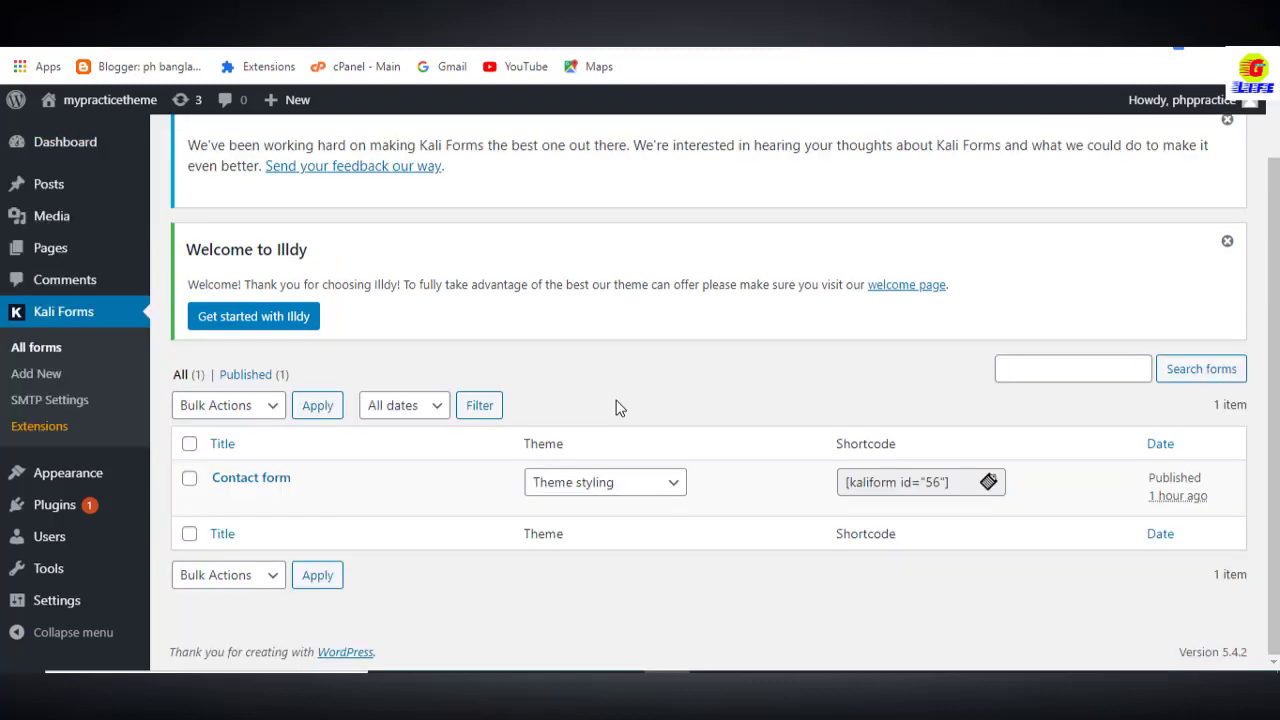
{"action": "mouse_move", "coordinate": [277, 500]}
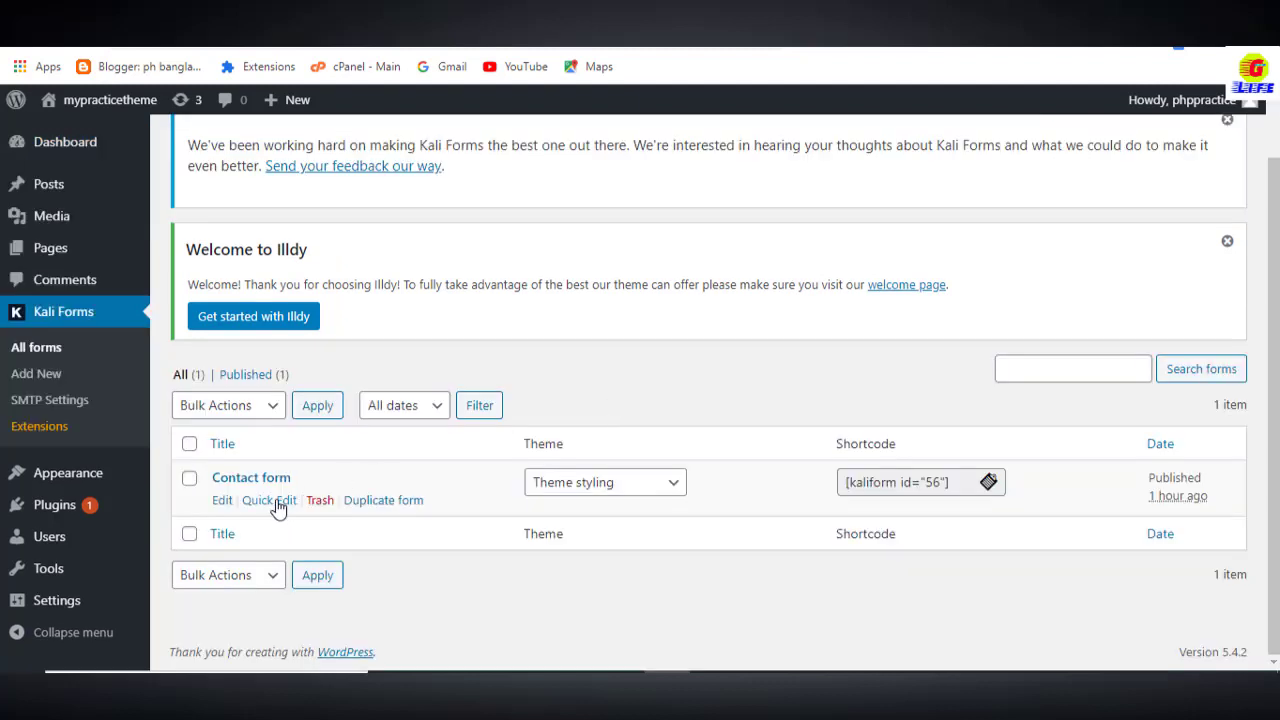
{"action": "left_click", "coordinate": [218, 504]}
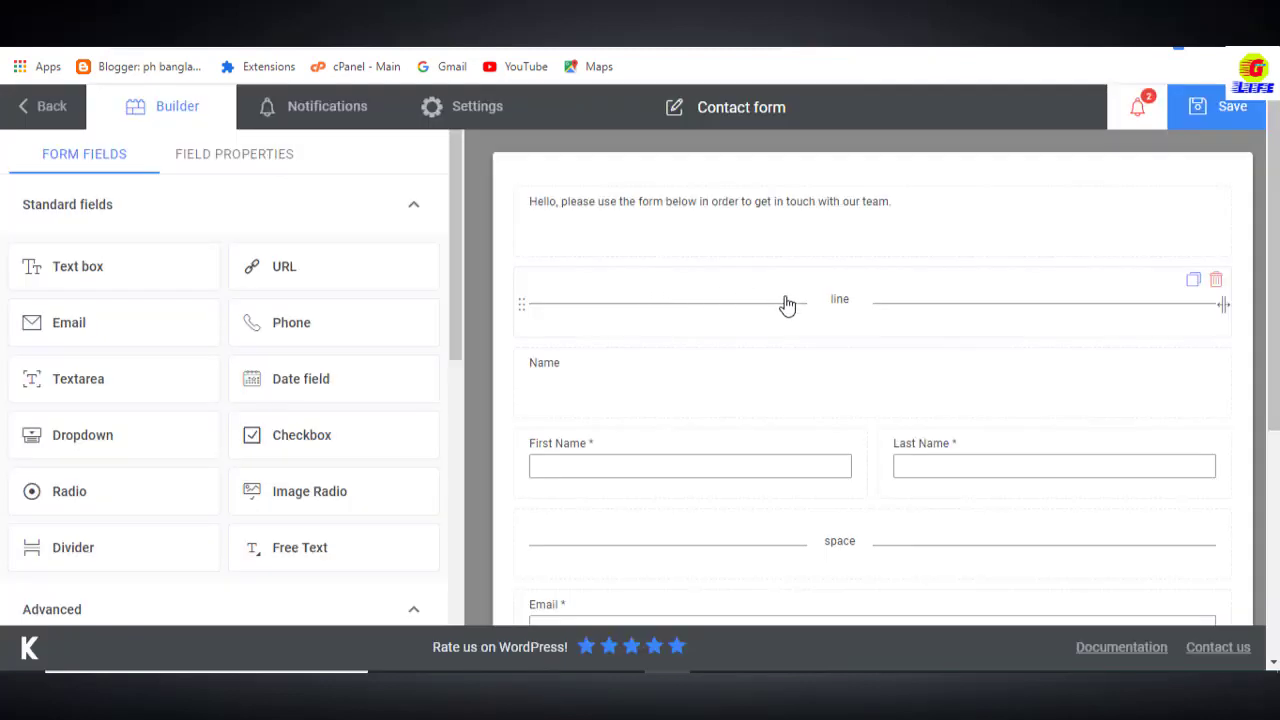
{"action": "scroll", "coordinate": [714, 403], "scroll_direction": "down", "scroll_amount": 2}
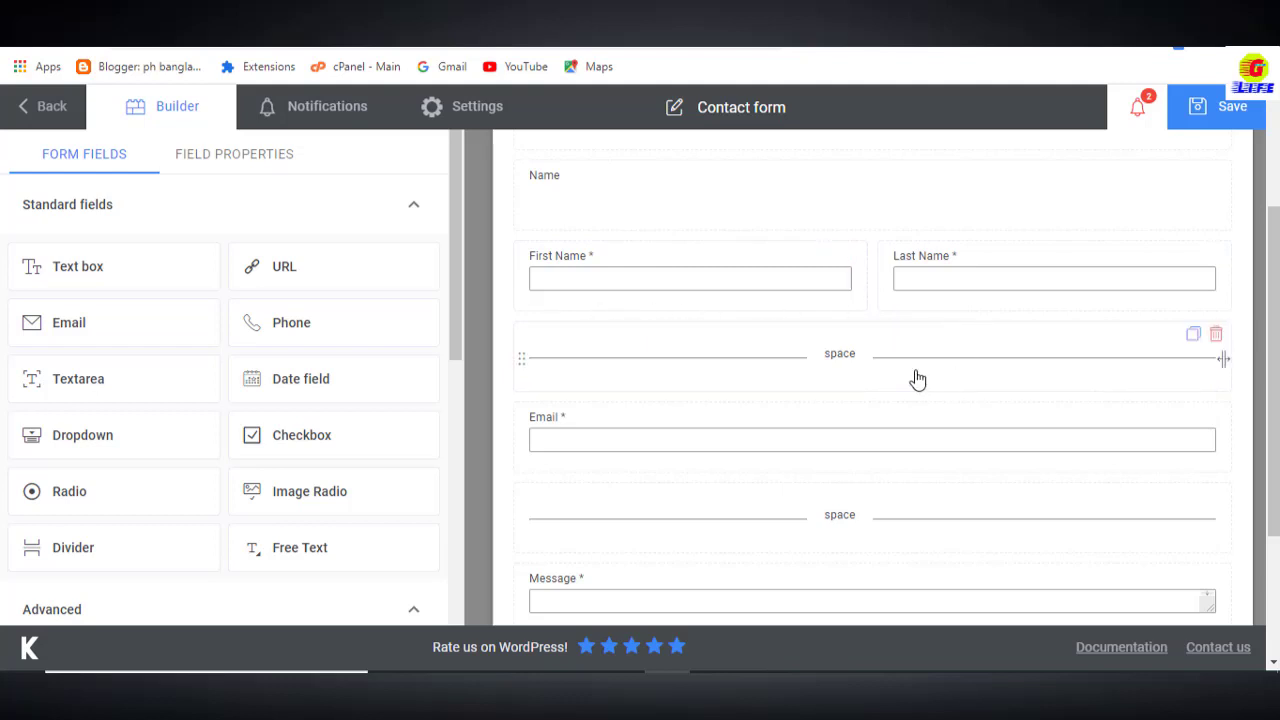
{"action": "scroll", "coordinate": [760, 506], "scroll_direction": "down", "scroll_amount": 1}
{"action": "scroll", "coordinate": [800, 522], "scroll_direction": "down", "scroll_amount": 1}
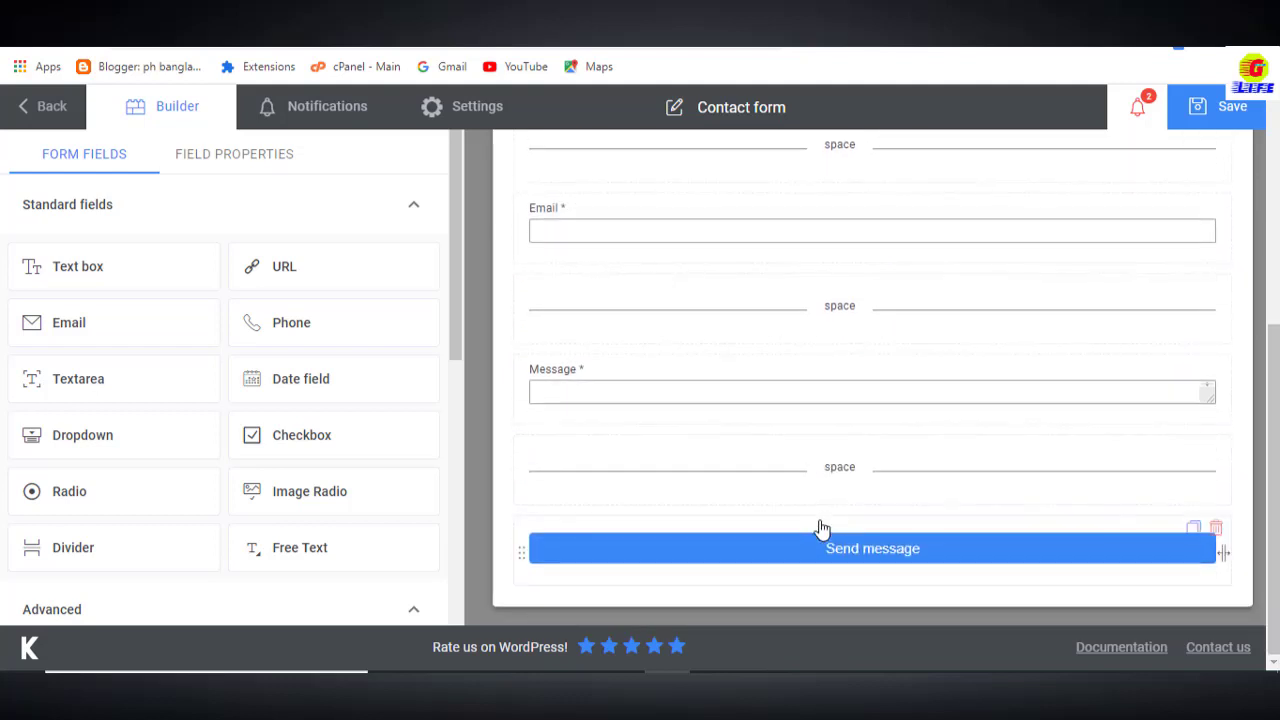
{"action": "scroll", "coordinate": [790, 520], "scroll_direction": "up", "scroll_amount": 2}
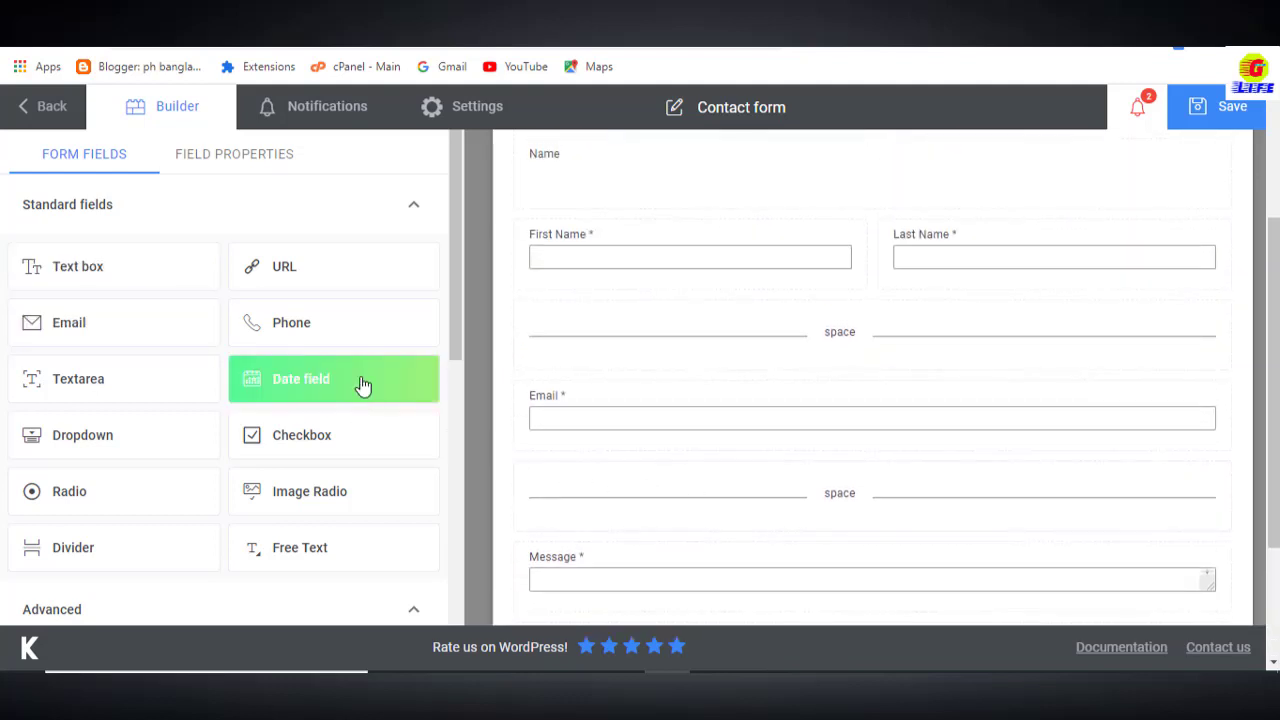
Add a Phone field to the contact form and place it directly below the Email field.
{"action": "left_click", "coordinate": [303, 332]}
{"action": "scroll", "coordinate": [800, 500], "scroll_direction": "down", "scroll_amount": 3}
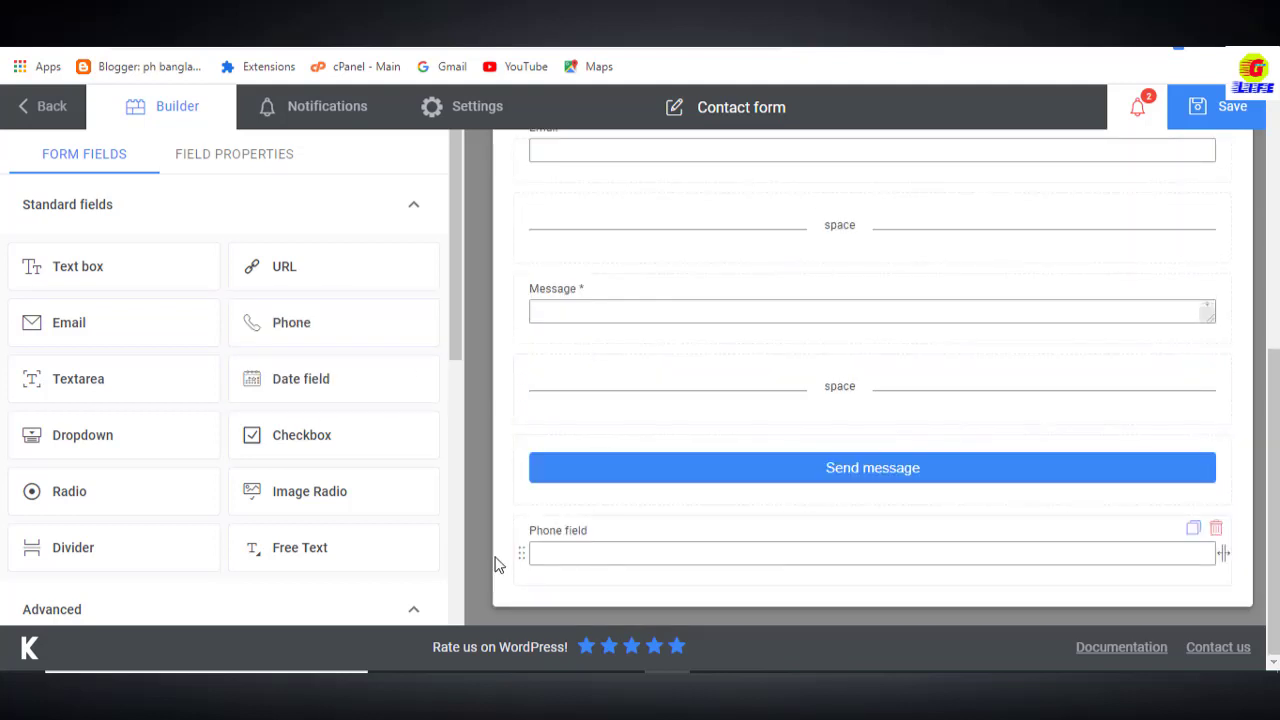
{"action": "left_click_drag", "start_coordinate": [522, 552], "coordinate": [518, 186]}
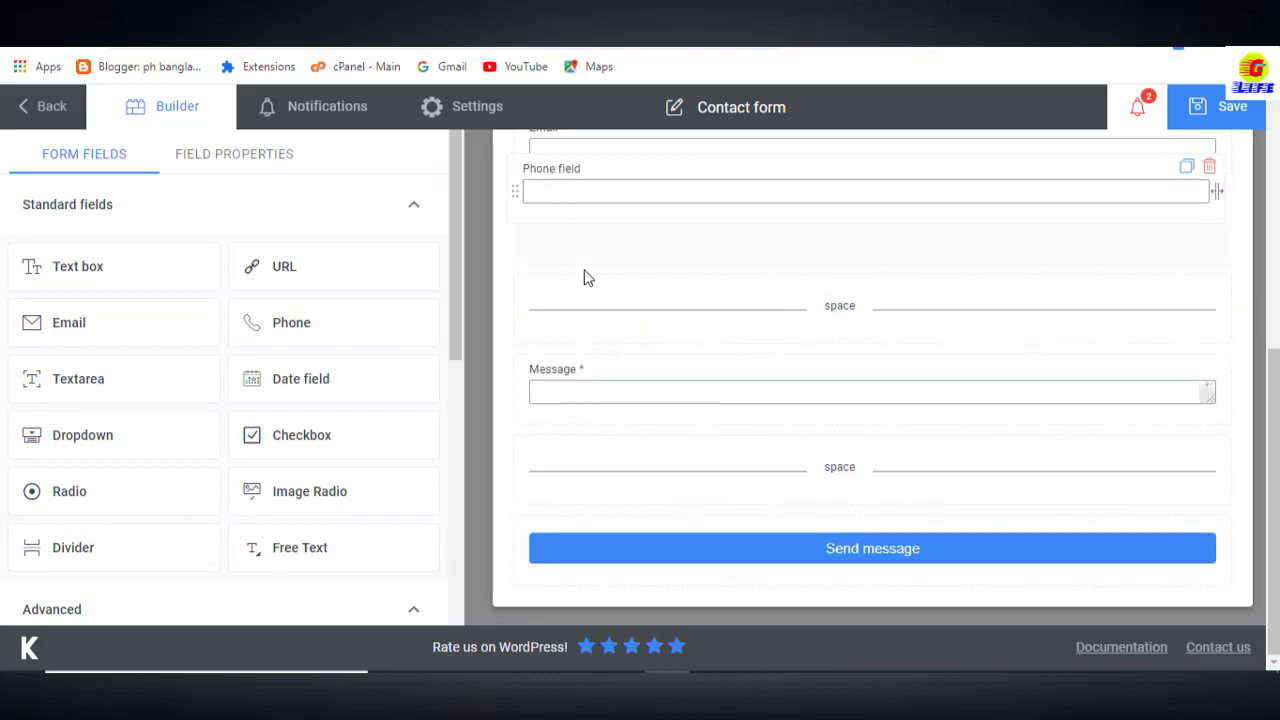
{"action": "scroll", "coordinate": [730, 365], "scroll_direction": "up", "scroll_amount": 2}
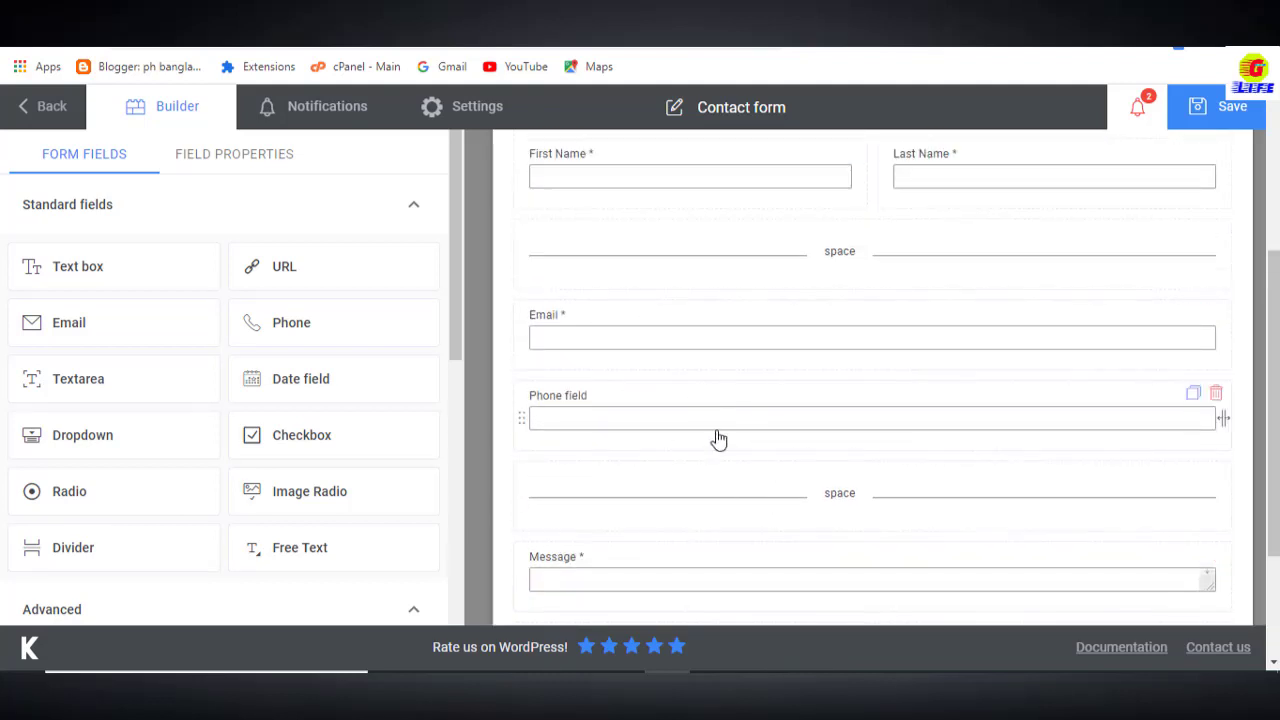
Look over the available standard, advanced, payment and button field types alongside the form layout, and save the contact form.
{"action": "scroll", "coordinate": [220, 500], "scroll_direction": "down", "scroll_amount": 1}
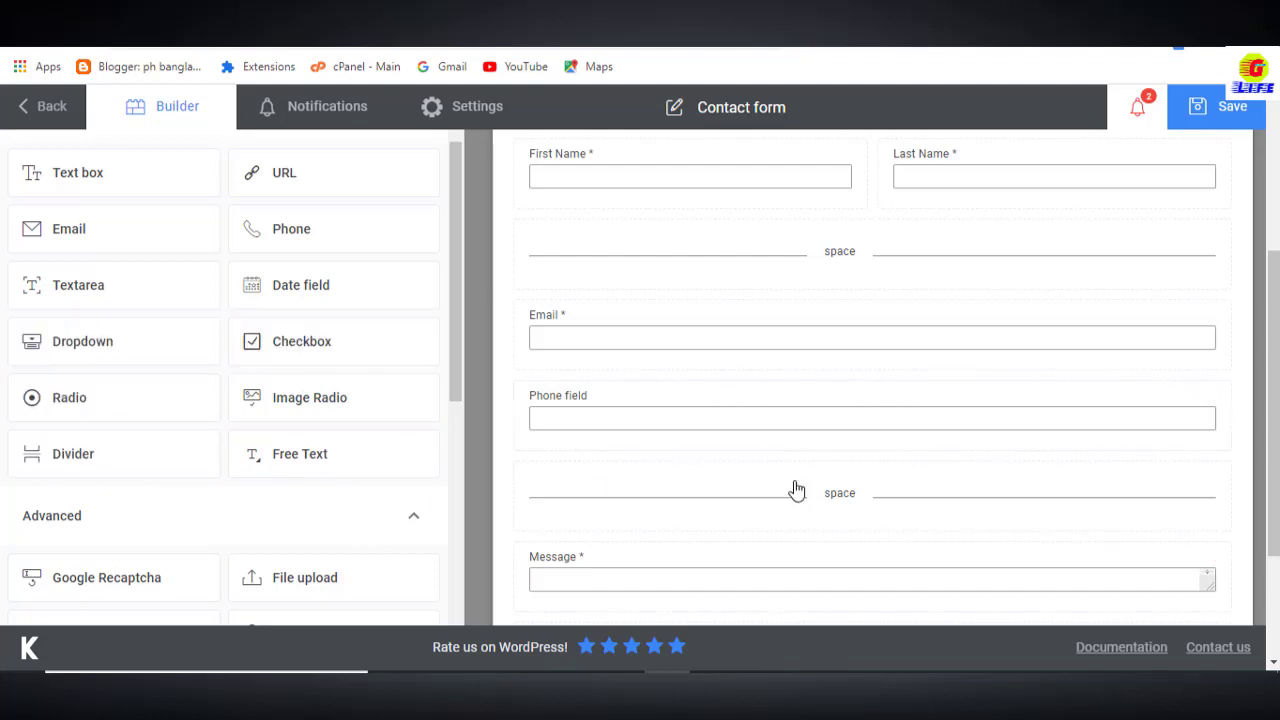
{"action": "scroll", "coordinate": [240, 334], "scroll_direction": "down", "scroll_amount": 1}
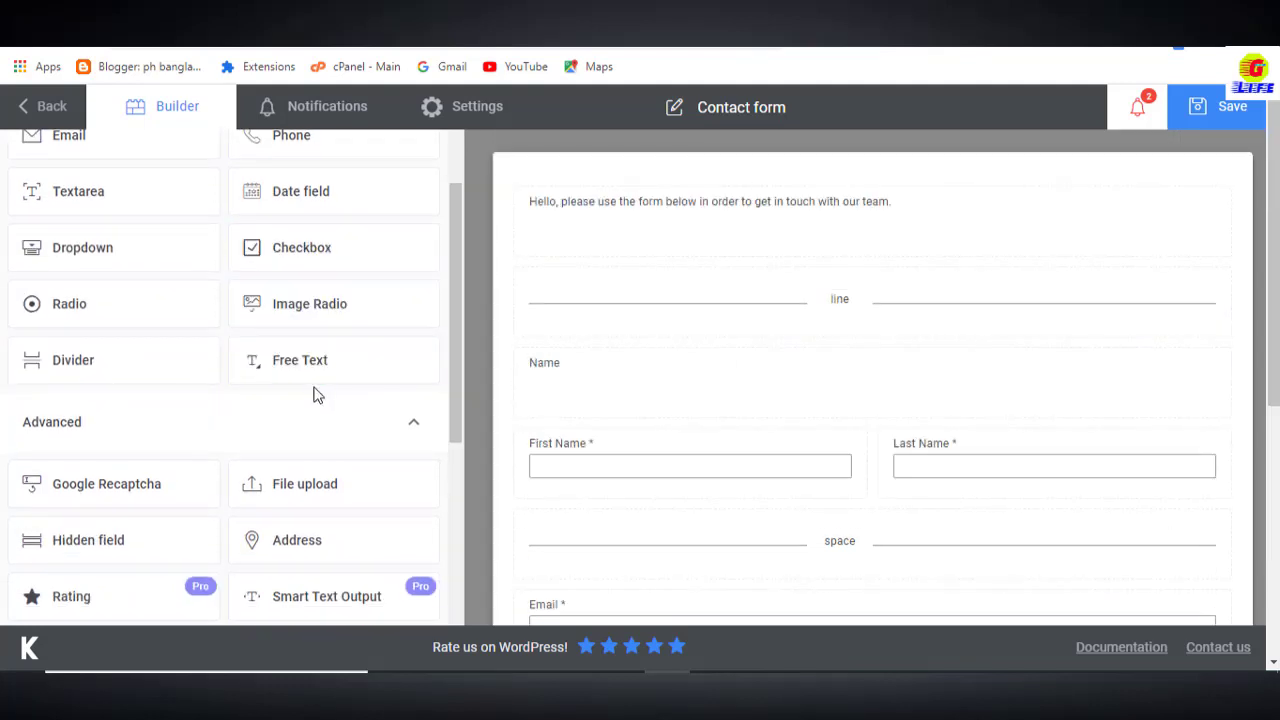
{"action": "scroll", "coordinate": [305, 380], "scroll_direction": "up", "scroll_amount": 2}
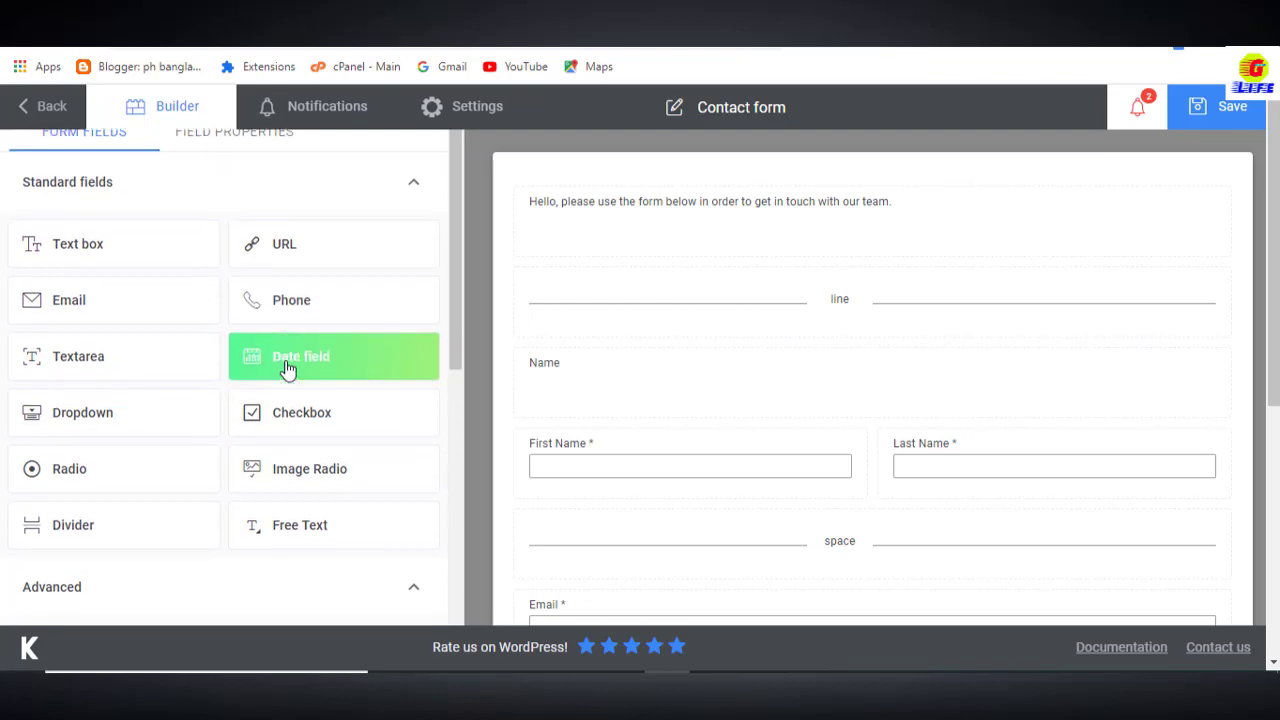
{"action": "scroll", "coordinate": [286, 375], "scroll_direction": "down", "scroll_amount": 3}
{"action": "scroll", "coordinate": [320, 440], "scroll_direction": "down", "scroll_amount": 3}
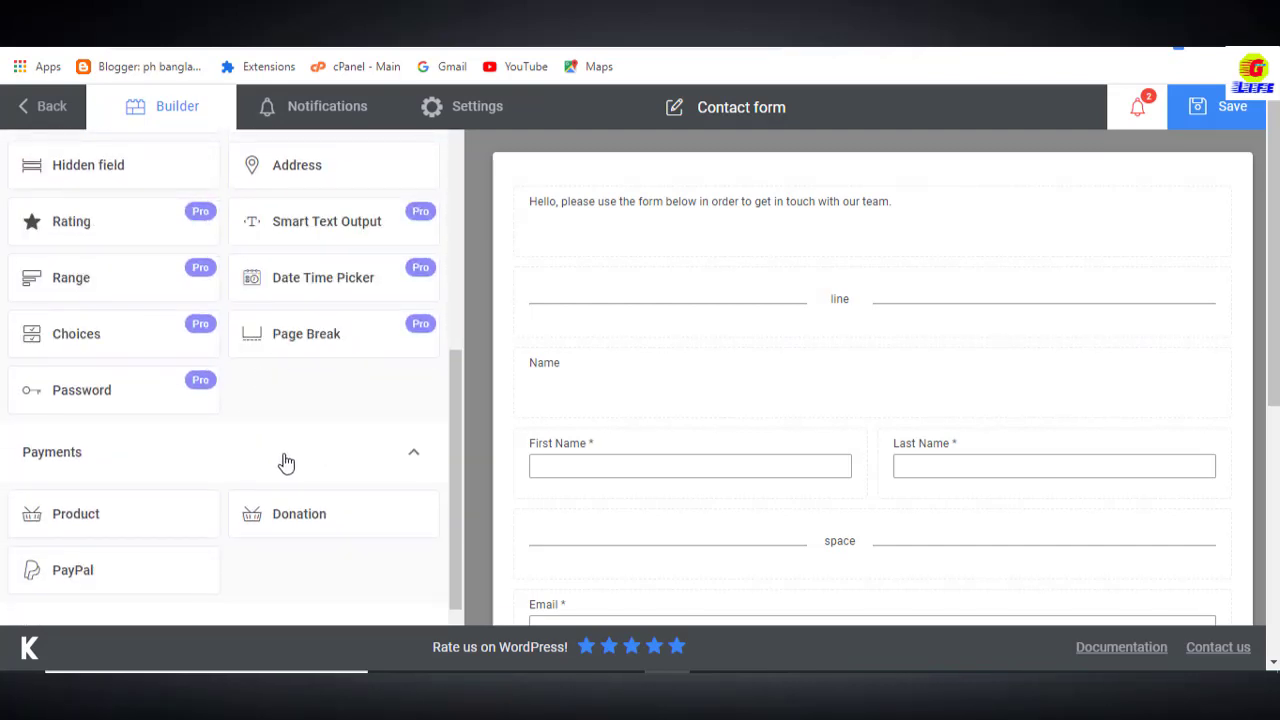
{"action": "scroll", "coordinate": [286, 462], "scroll_direction": "down", "scroll_amount": 5}
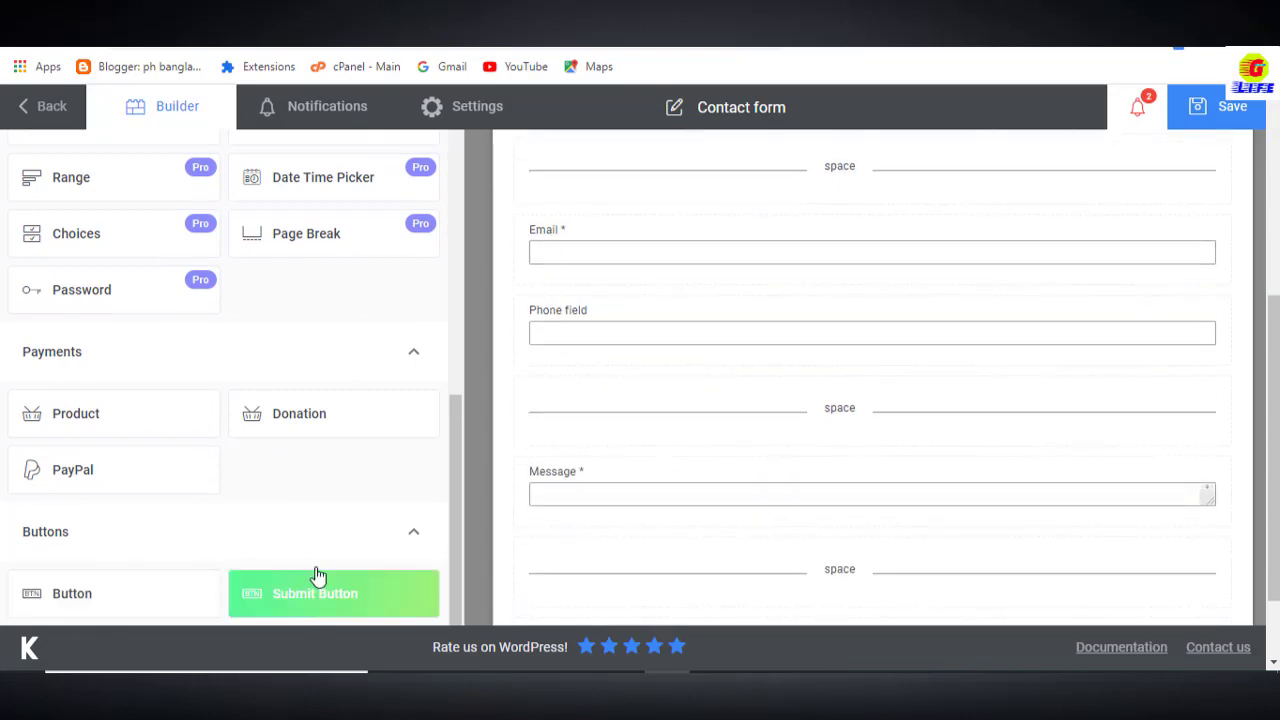
{"action": "scroll", "coordinate": [300, 494], "scroll_direction": "up", "scroll_amount": 4}
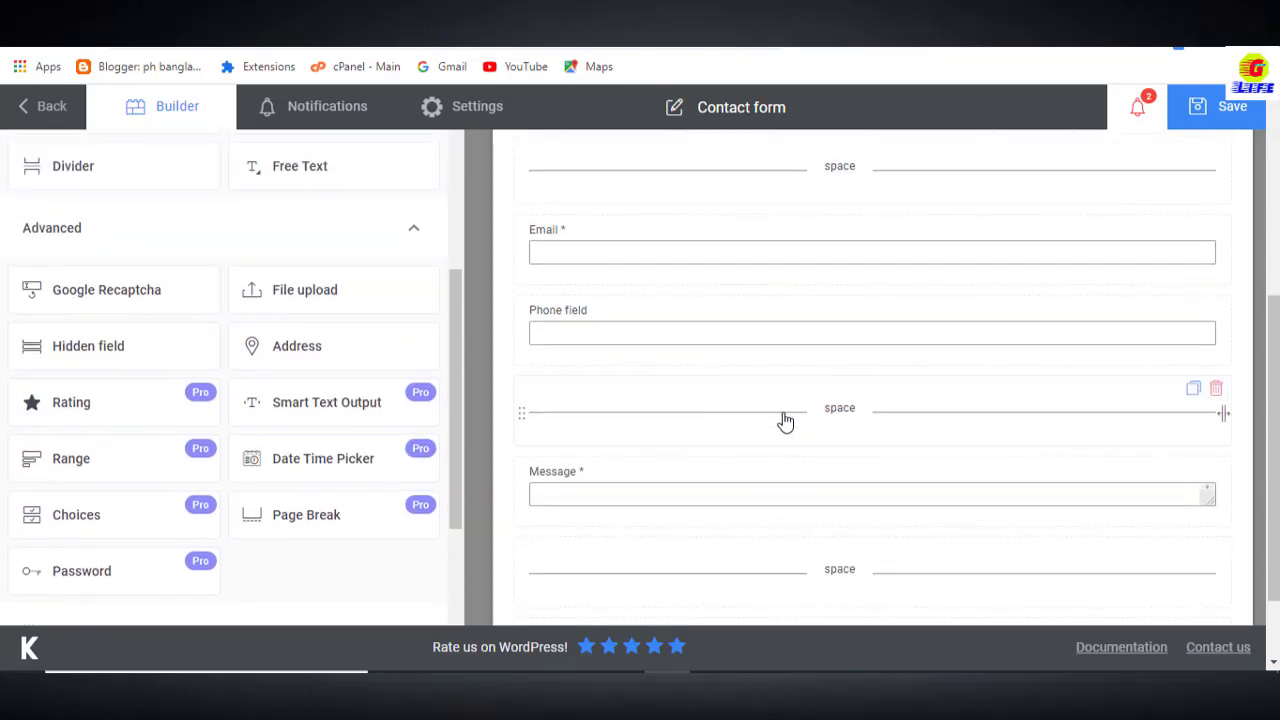
{"action": "scroll", "coordinate": [785, 422], "scroll_direction": "up", "scroll_amount": 2}
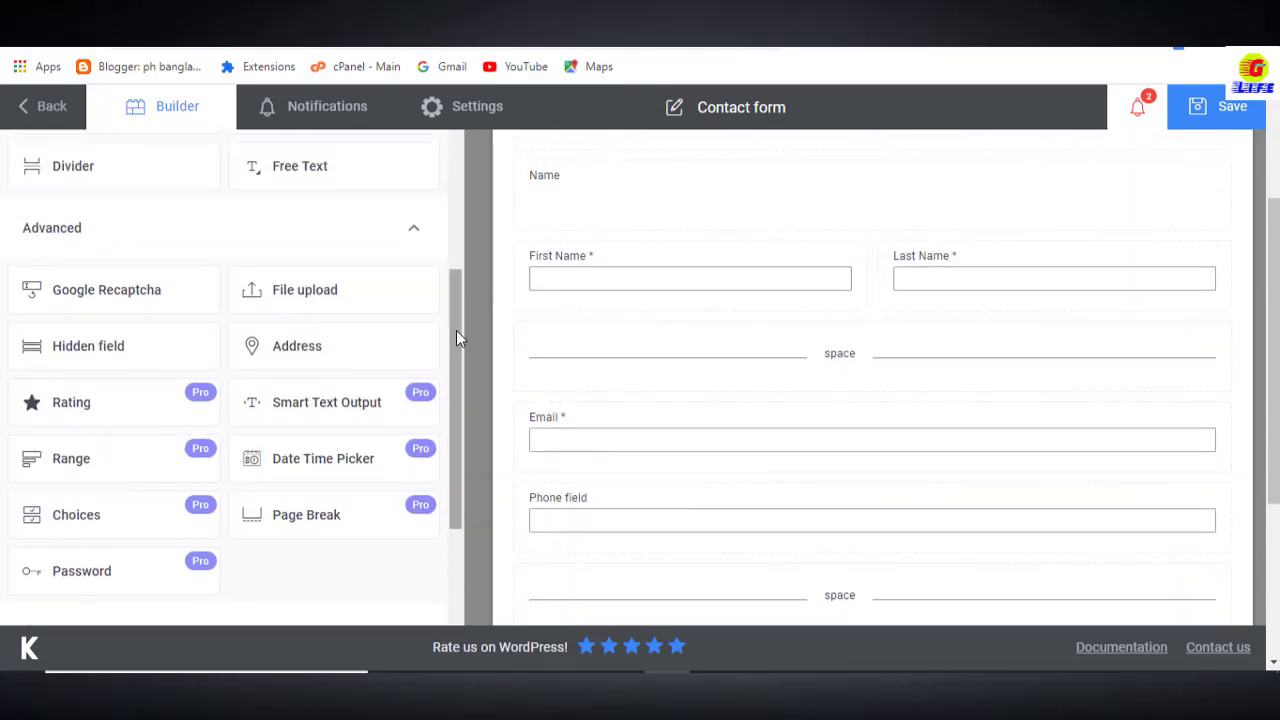
{"action": "scroll", "coordinate": [891, 391], "scroll_direction": "up", "scroll_amount": 1}
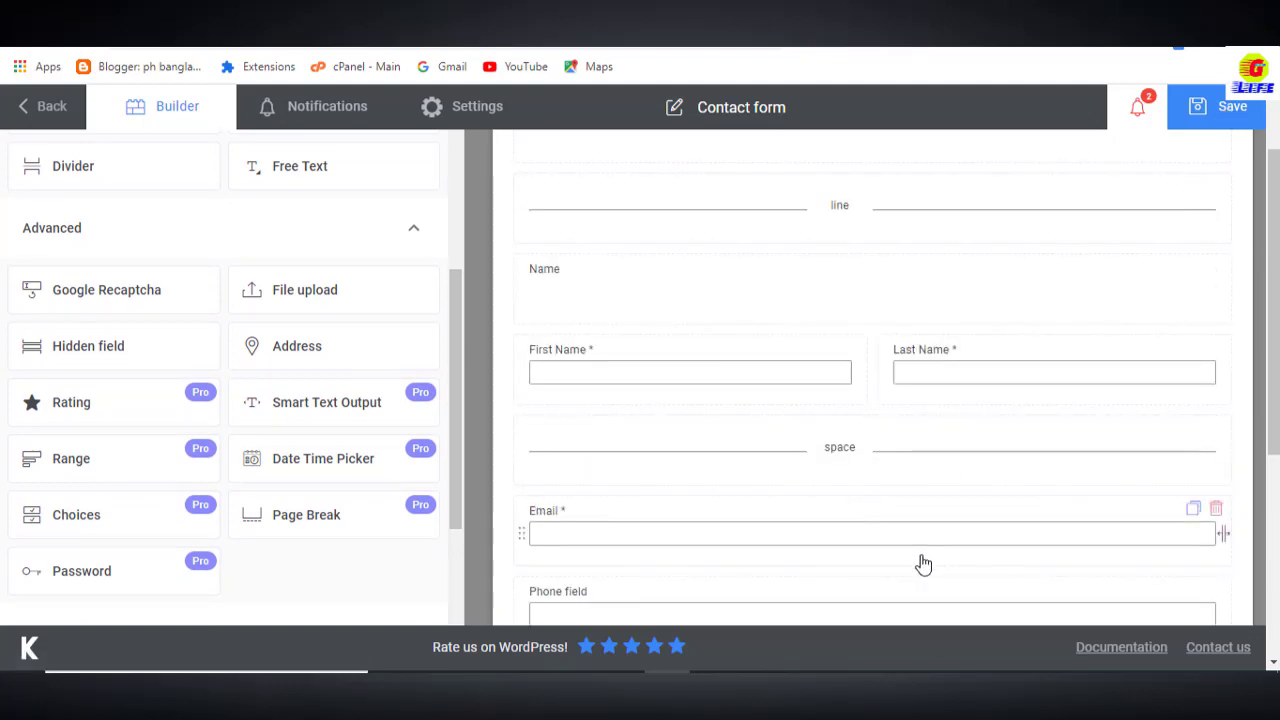
{"action": "left_click", "coordinate": [1223, 123]}
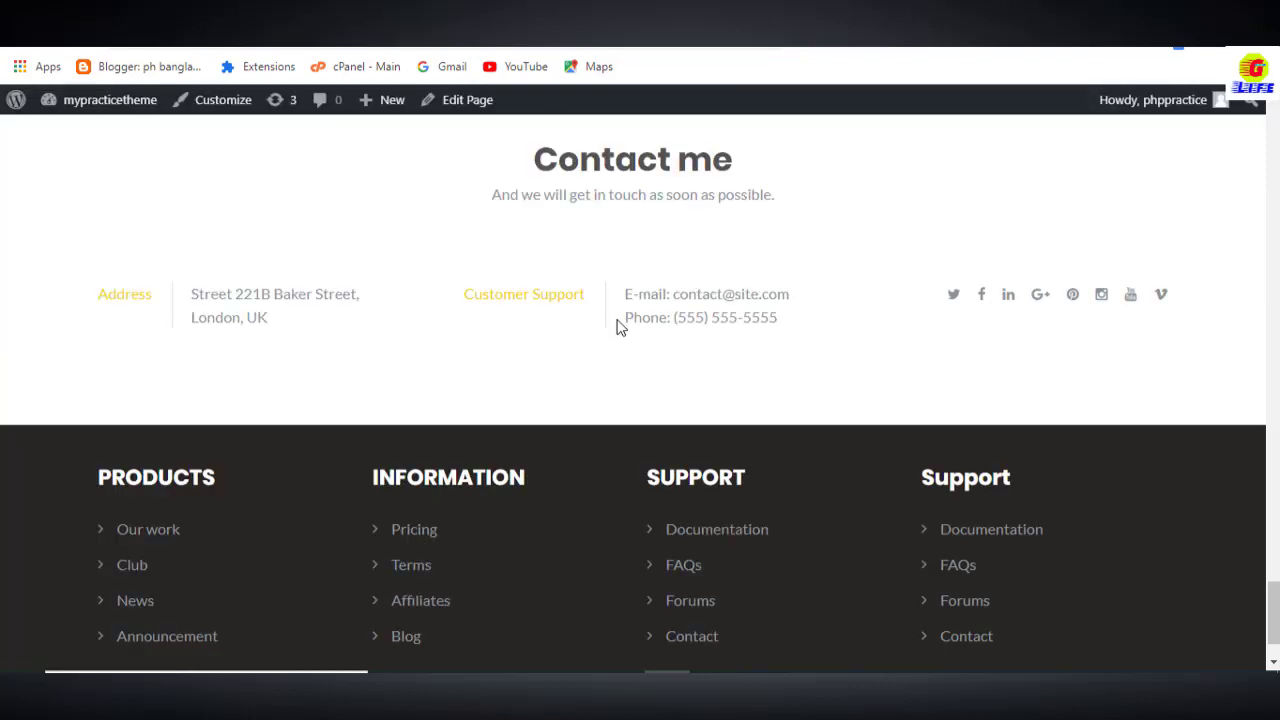
Review the live front page from the Contact me section up to the Latest News and Services sections.
{"action": "scroll", "coordinate": [620, 322], "scroll_direction": "up", "scroll_amount": 7}
{"action": "scroll", "coordinate": [619, 320], "scroll_direction": "up", "scroll_amount": 2}
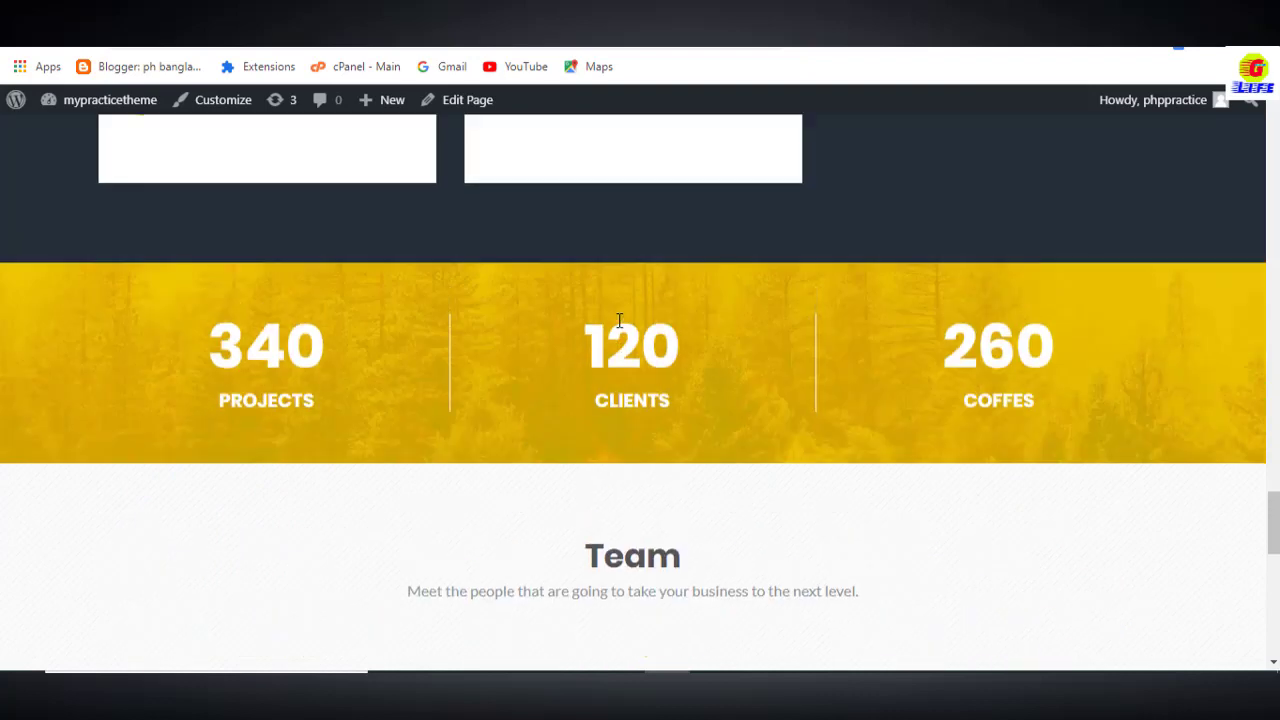
{"action": "scroll", "coordinate": [619, 320], "scroll_direction": "up", "scroll_amount": 3}
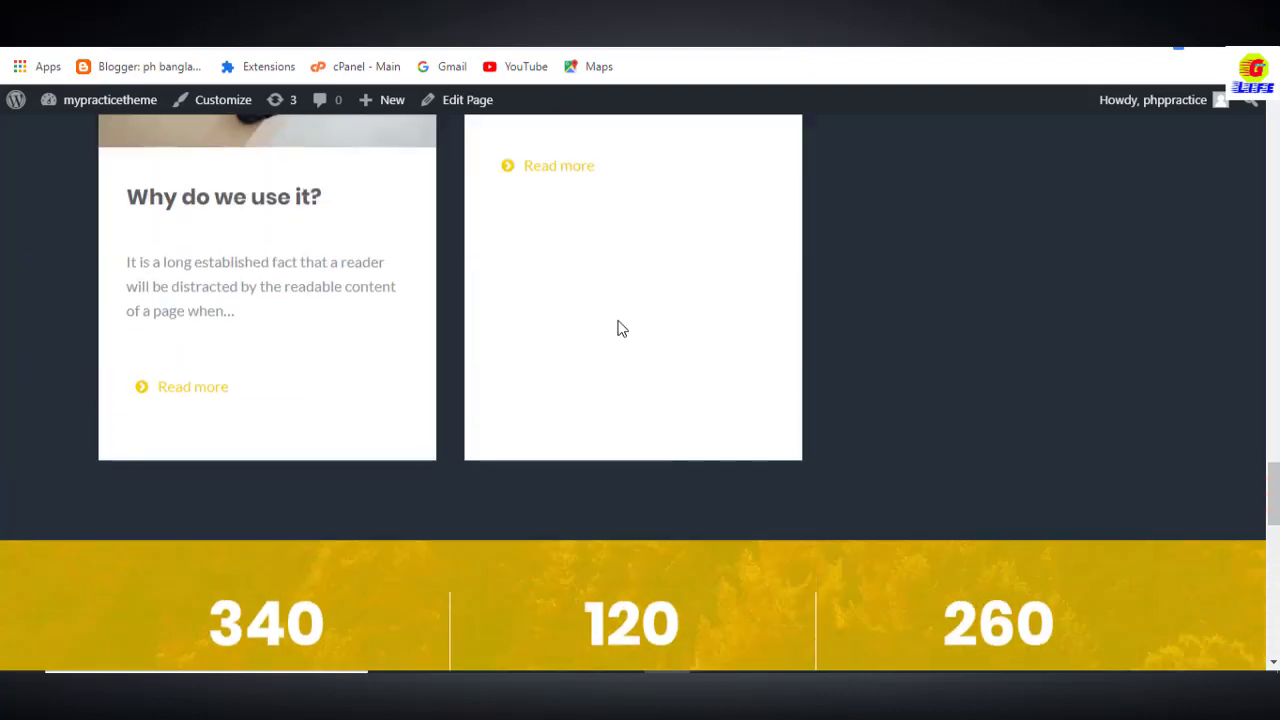
{"action": "scroll", "coordinate": [991, 545], "scroll_direction": "up", "scroll_amount": 6}
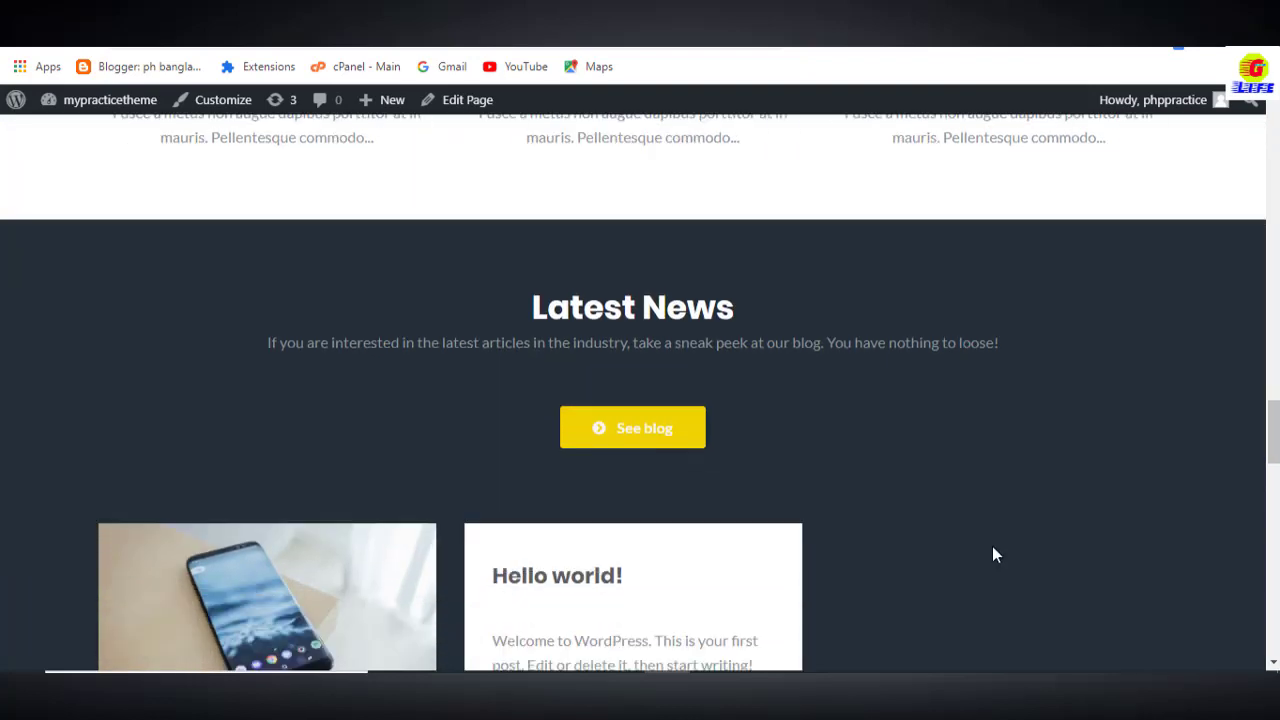
{"action": "scroll", "coordinate": [992, 546], "scroll_direction": "down", "scroll_amount": 1}
{"action": "scroll", "coordinate": [992, 546], "scroll_direction": "up", "scroll_amount": 1}
{"action": "scroll", "coordinate": [992, 546], "scroll_direction": "up", "scroll_amount": 4}
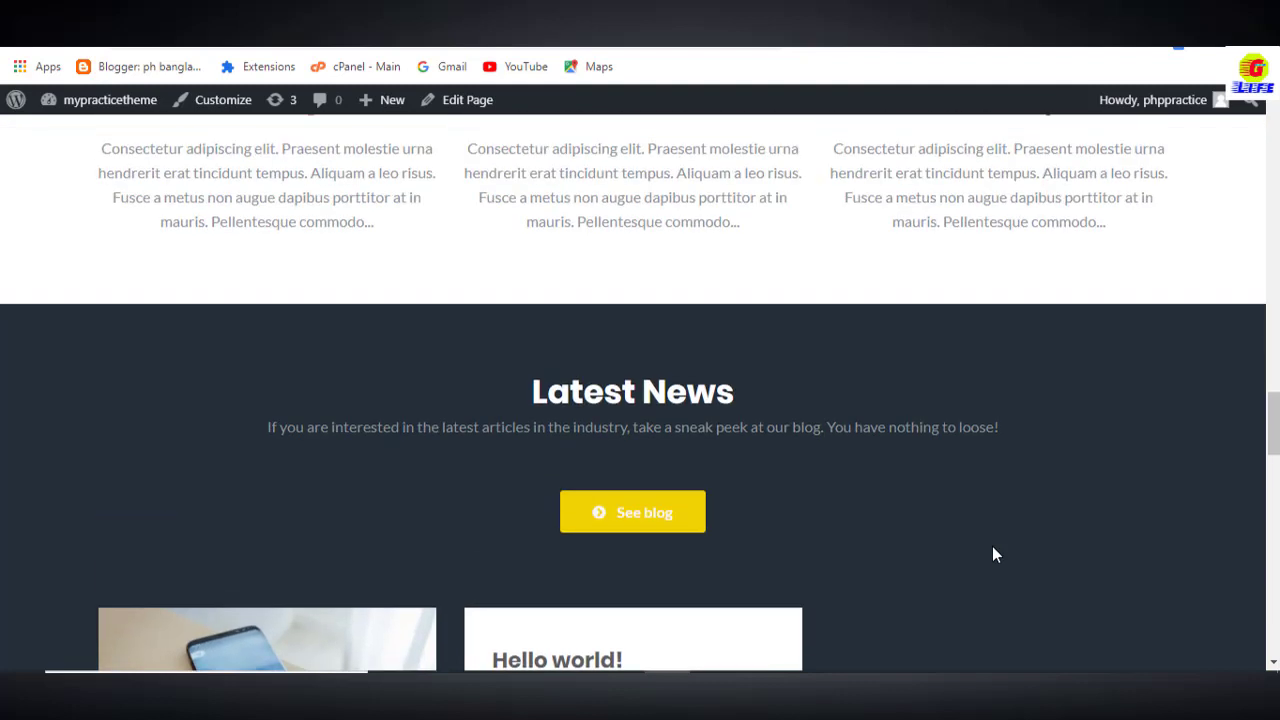